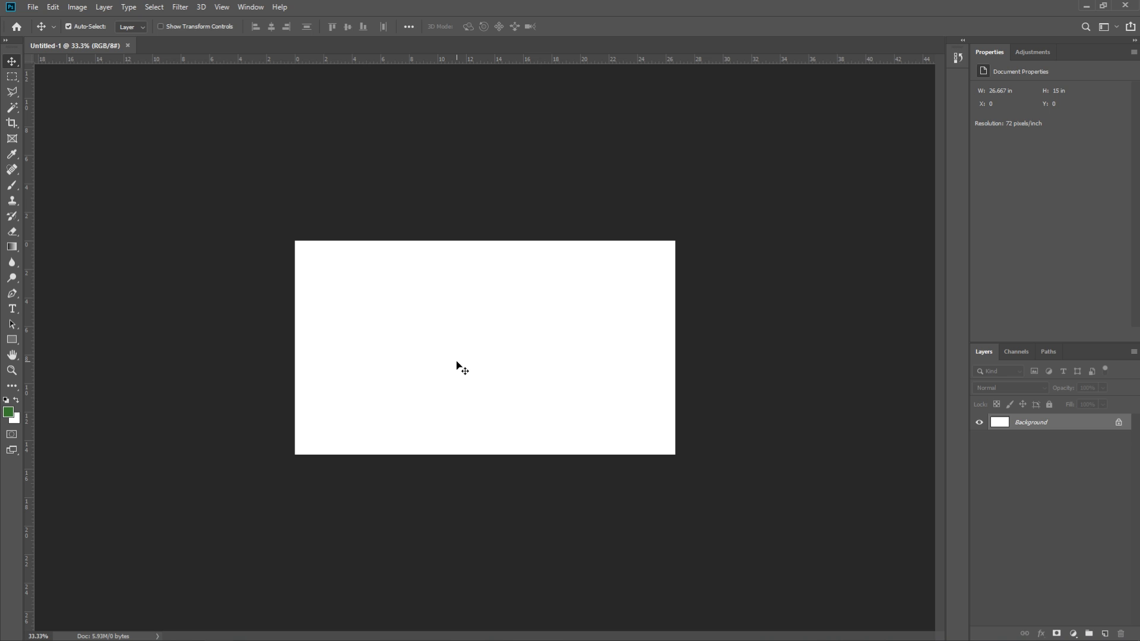
key("ctrl+plus")
key("ctrl+minus")
key("ctrl+plus")
key("ctrl+minus")
key("ctrl+plus")
key("ctrl+minus")
key("ctrl+plus")
key("ctrl+minus")
key("ctrl+plus")
key("ctrl+minus")
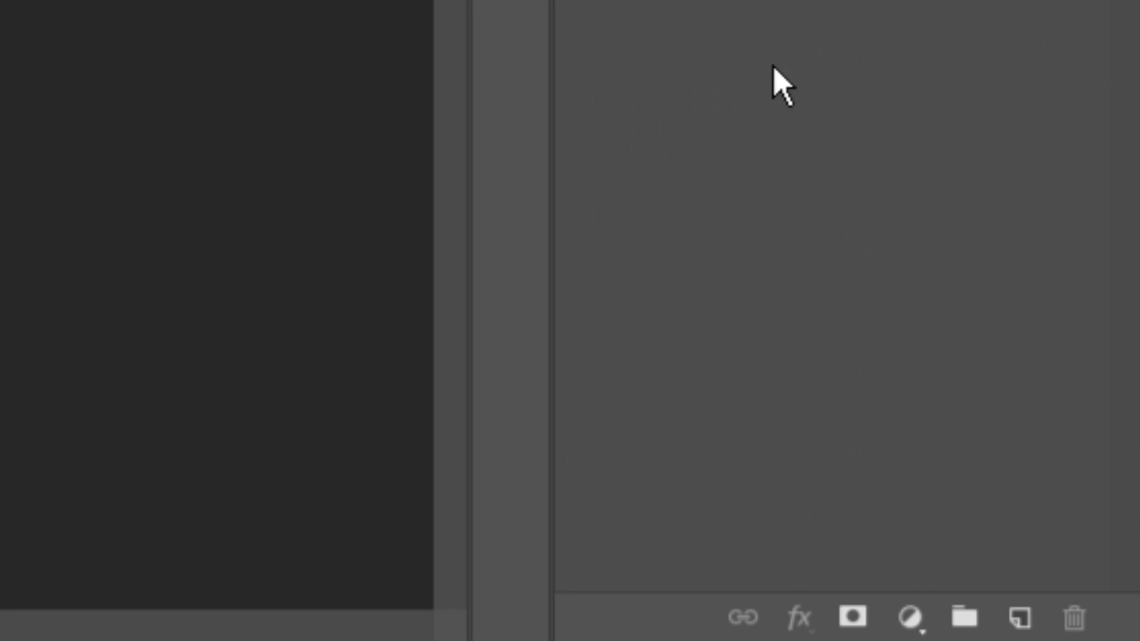
Create a new layer above the background and fill it with the green foreground colour
left_click(1105, 636)
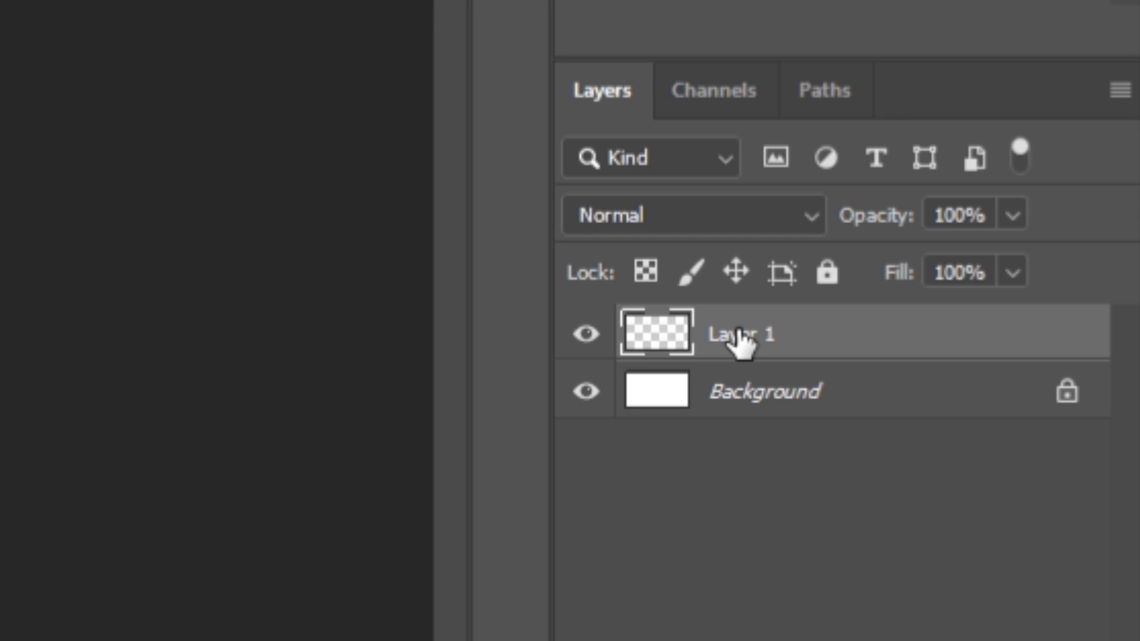
right_click(739, 341)
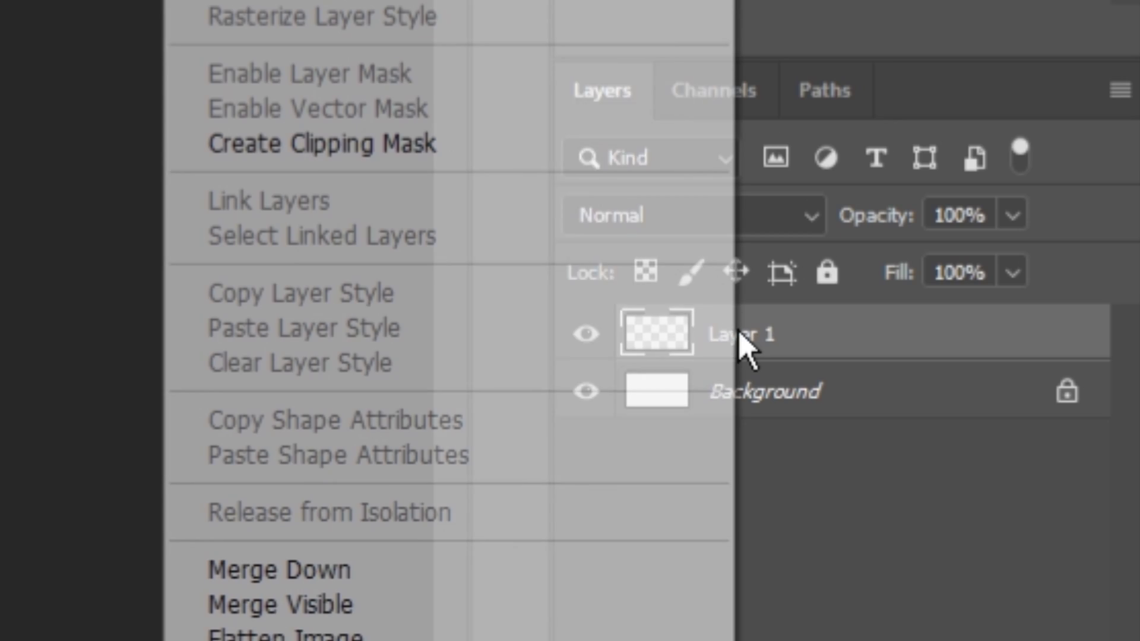
left_click(823, 336)
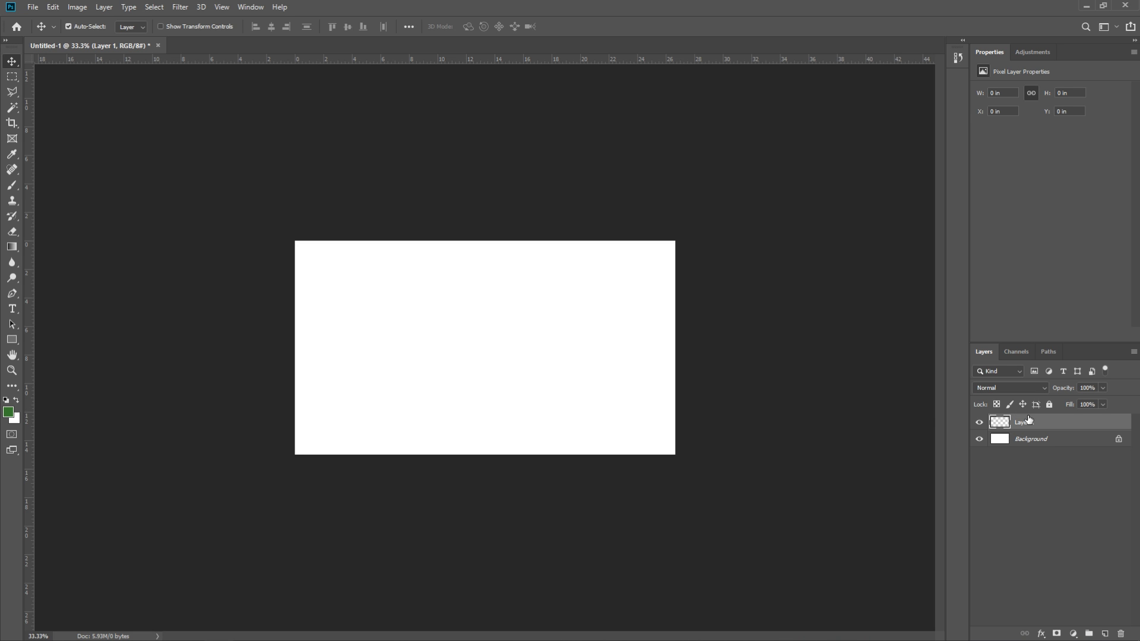
key("alt+BackSpace")
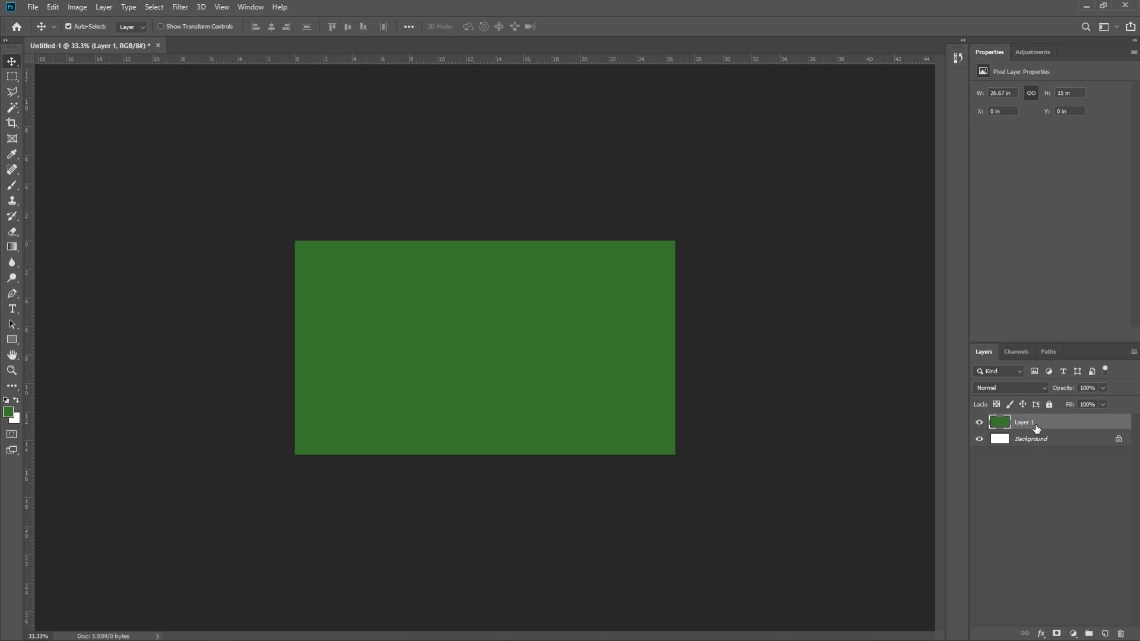
key("ctrl+plus")
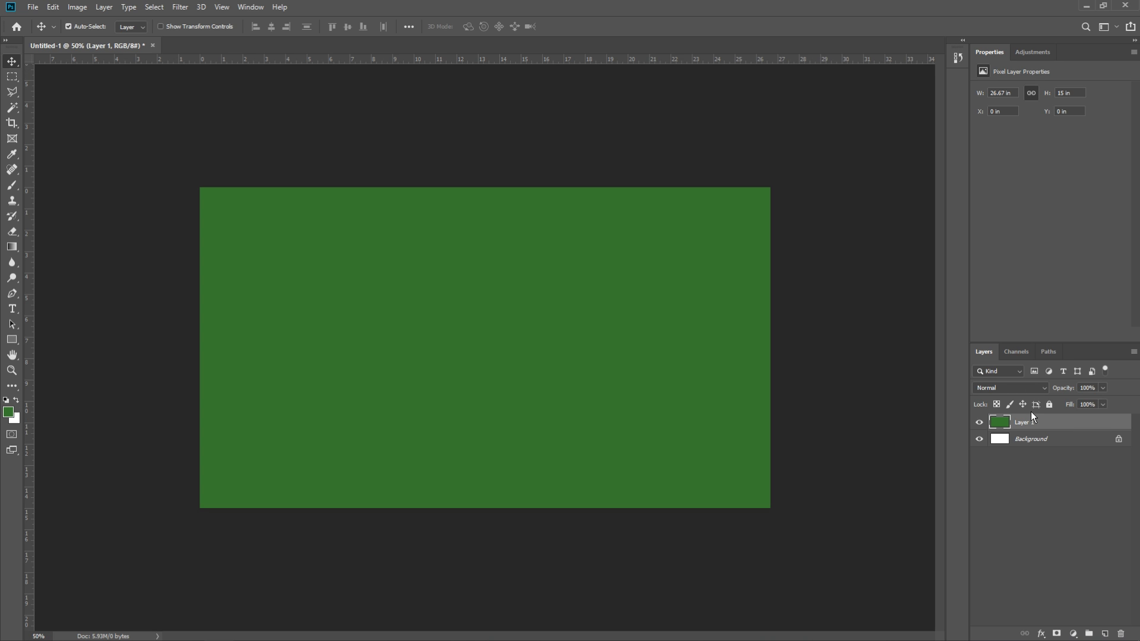
Add a Gradient Overlay effect to the green layer using the Foreground to Background gradient preset
right_click(1043, 425)
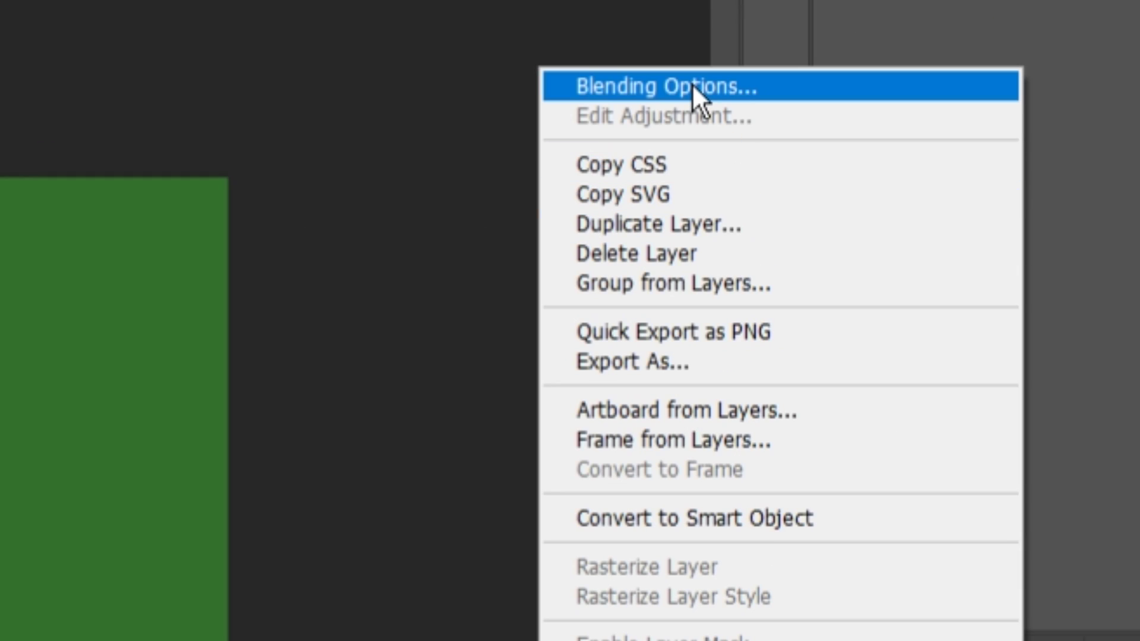
left_click(693, 85)
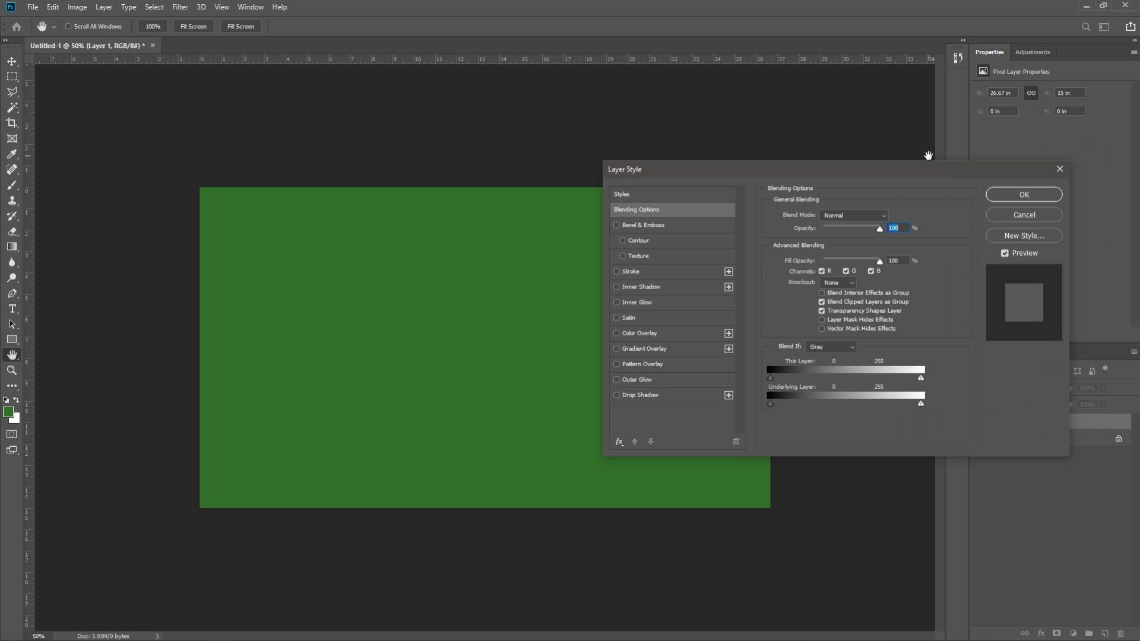
left_click(638, 349)
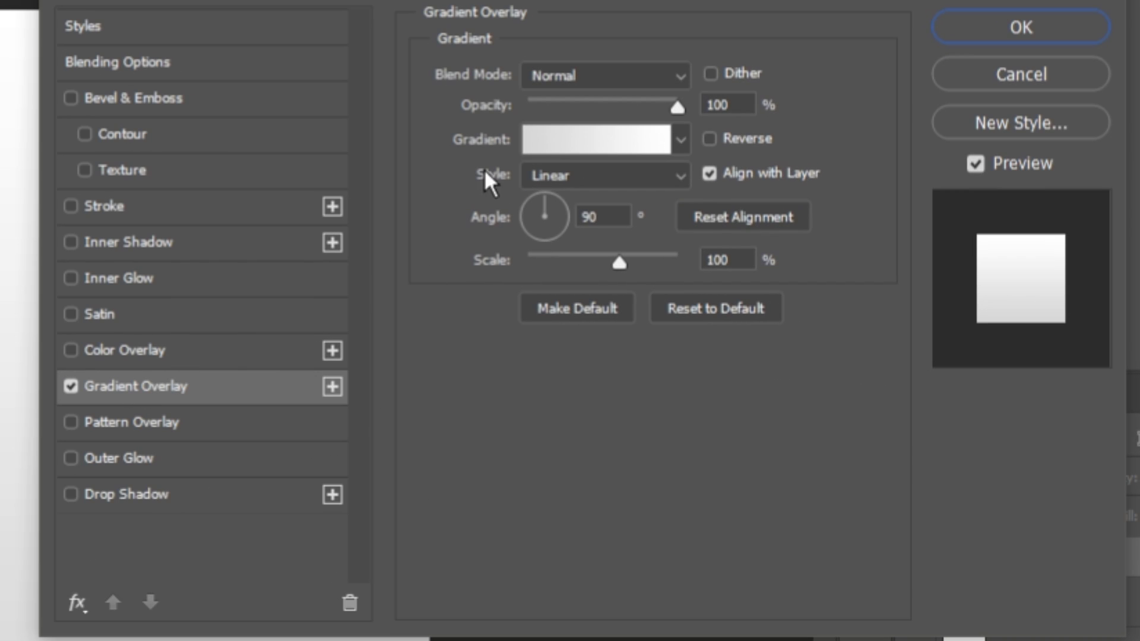
left_click(582, 147)
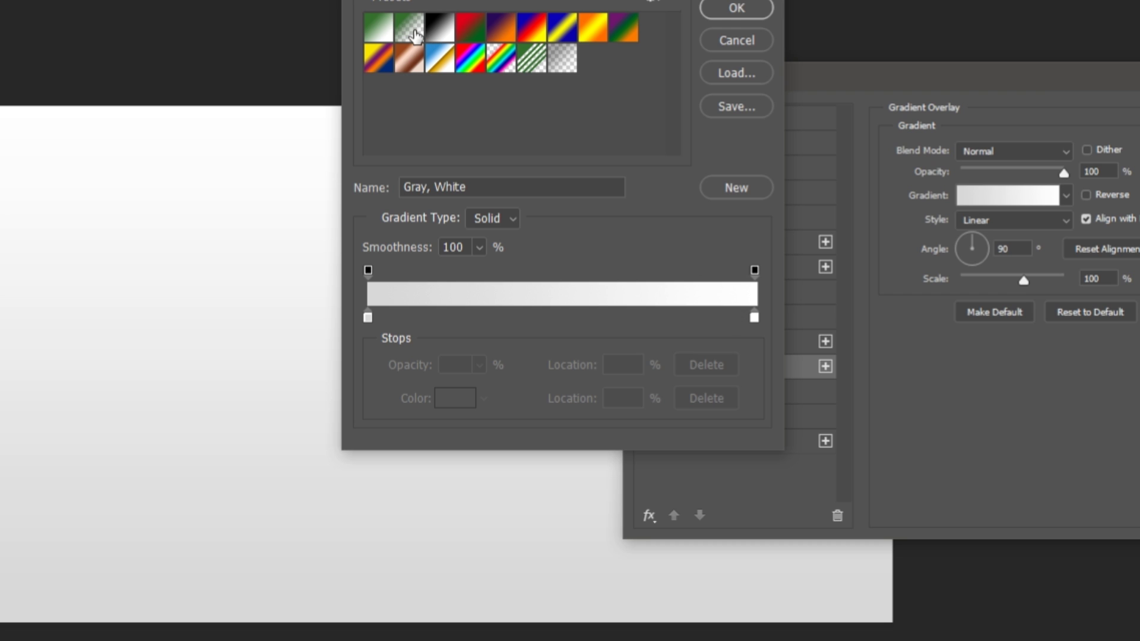
left_click(386, 34)
left_click_drag(509, 1, 890, 20)
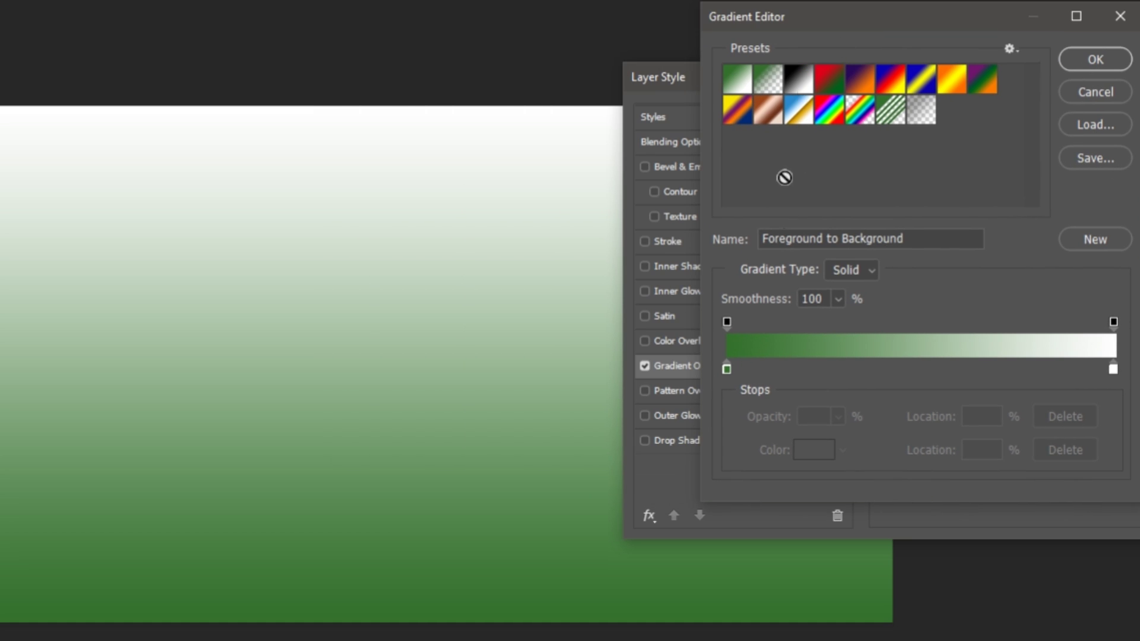
left_click(726, 369)
mouse_move(727, 373)
left_mouse_down()
mouse_move(737, 373)
mouse_move(723, 373)
left_mouse_up()
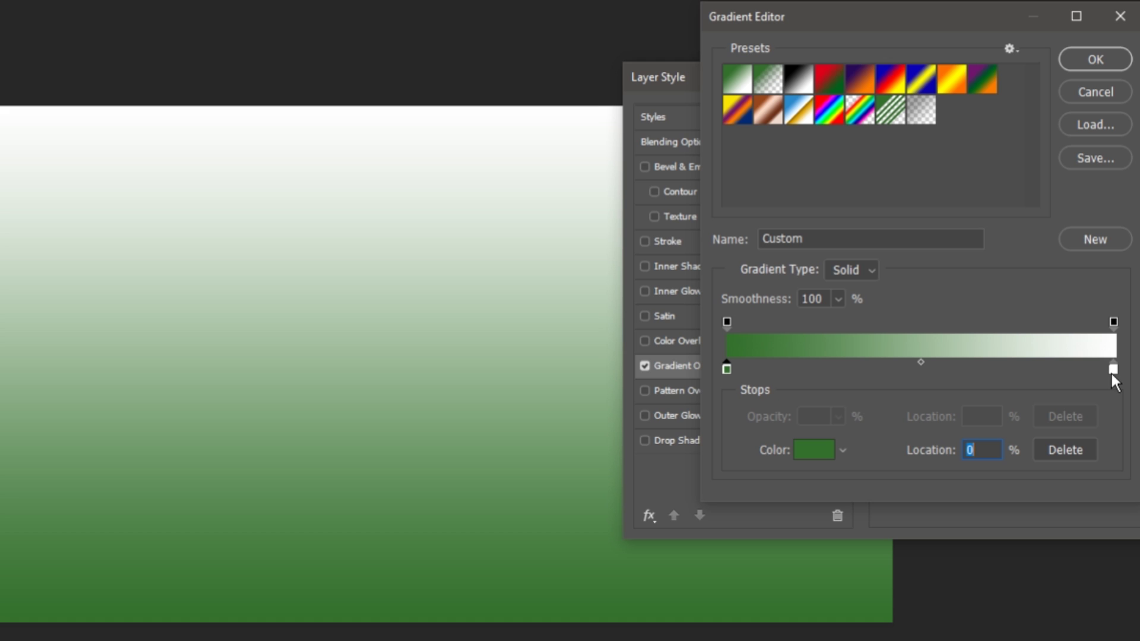
left_click_drag(725, 372, 939, 415)
left_click_drag(919, 371, 716, 362)
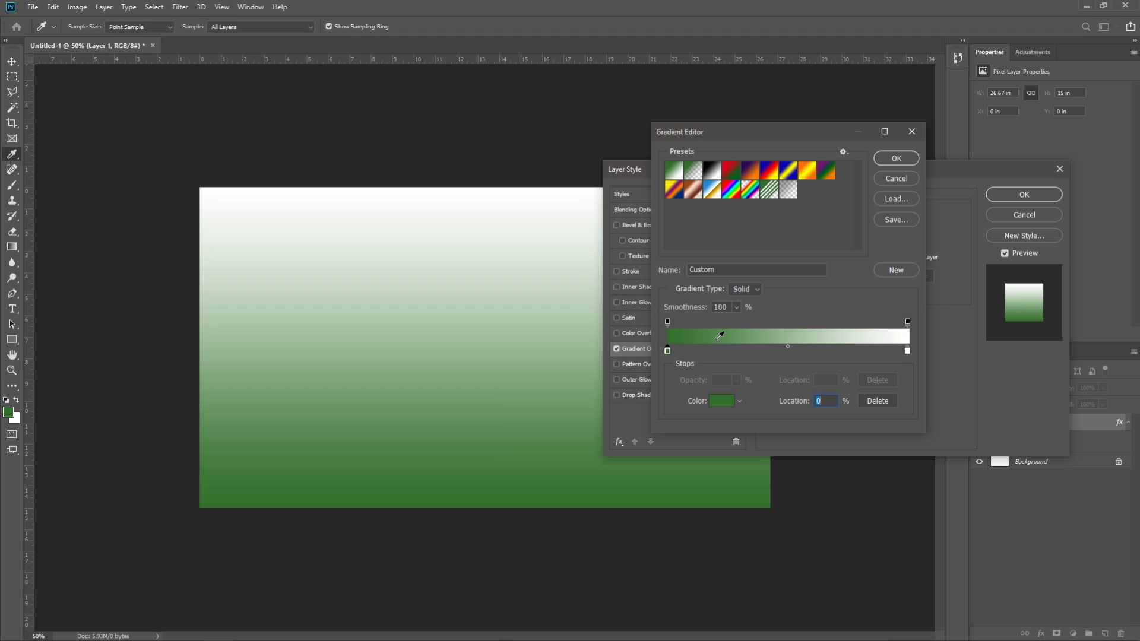
Change the gradient's starting colour stop at location 0% to a bright, light purple
double_click(667, 351)
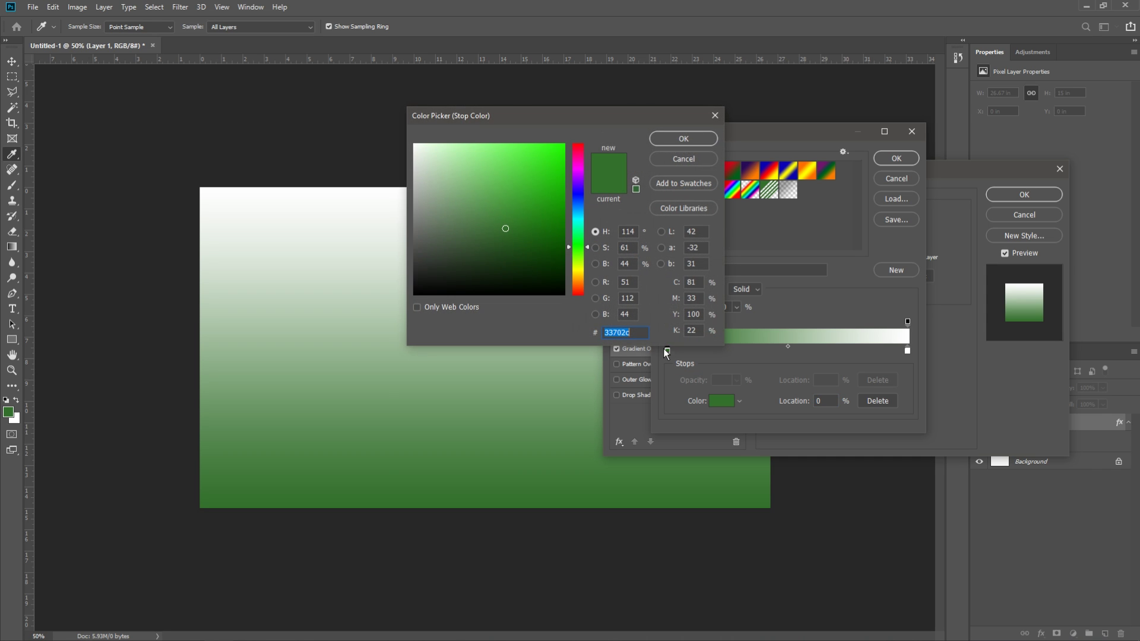
left_click_drag(586, 193, 582, 181)
type("8a25a7")
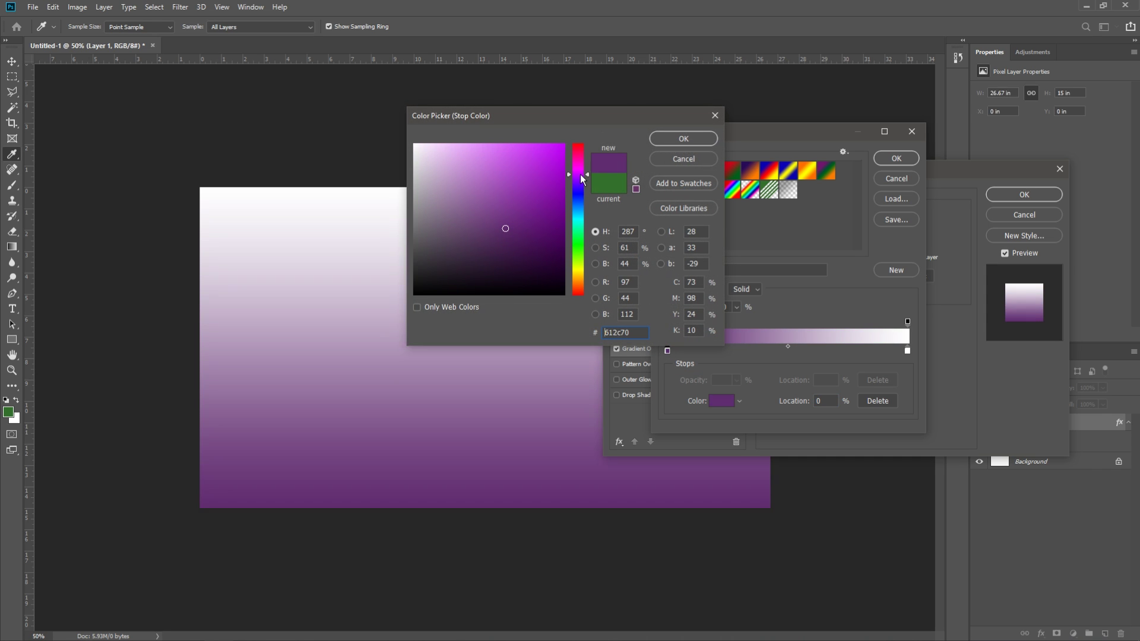
left_click(512, 159)
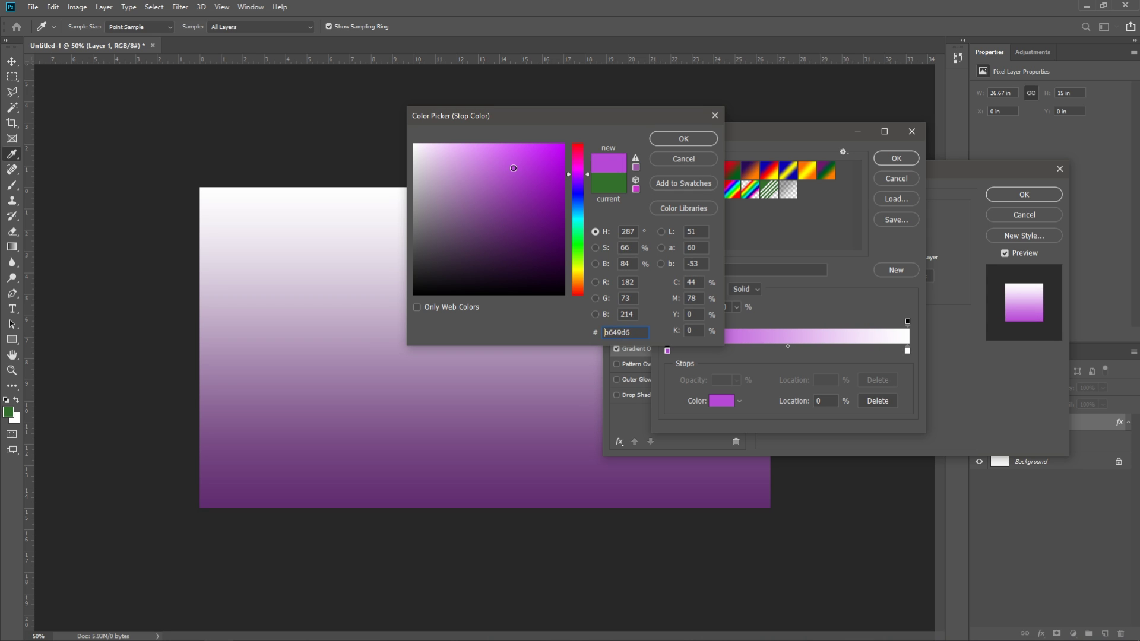
left_click(703, 140)
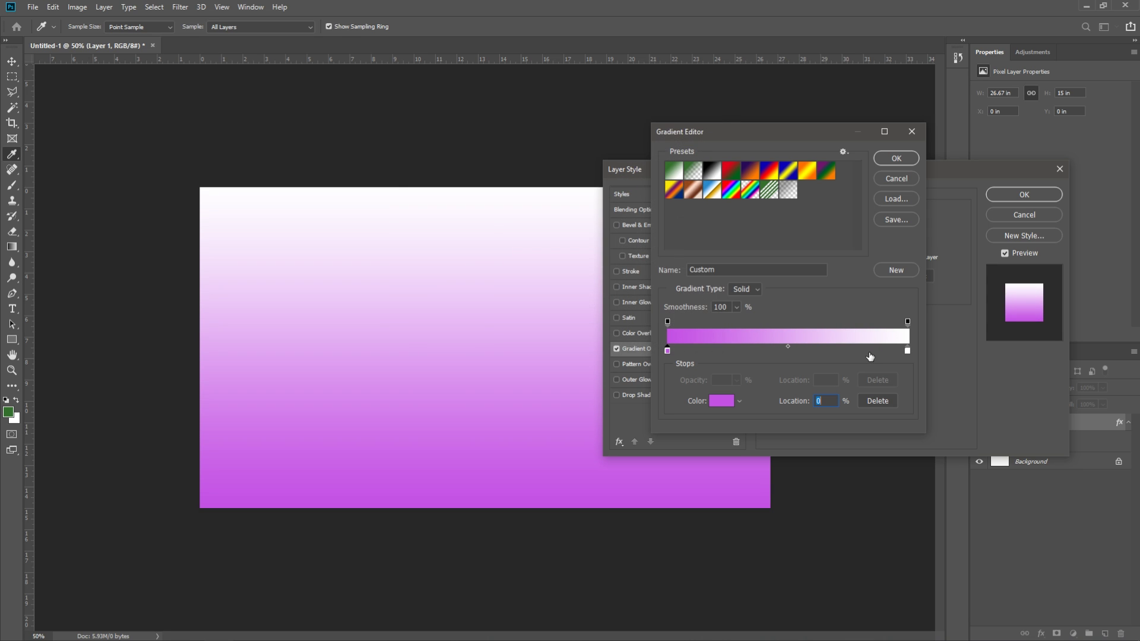
Change the gradient's end colour stop at location 100% to a deep purple and accept the gradient
left_click(908, 351)
double_click(909, 354)
mouse_move(577, 169)
left_mouse_down()
mouse_move(542, 173)
mouse_move(558, 177)
left_mouse_up()
left_click(682, 141)
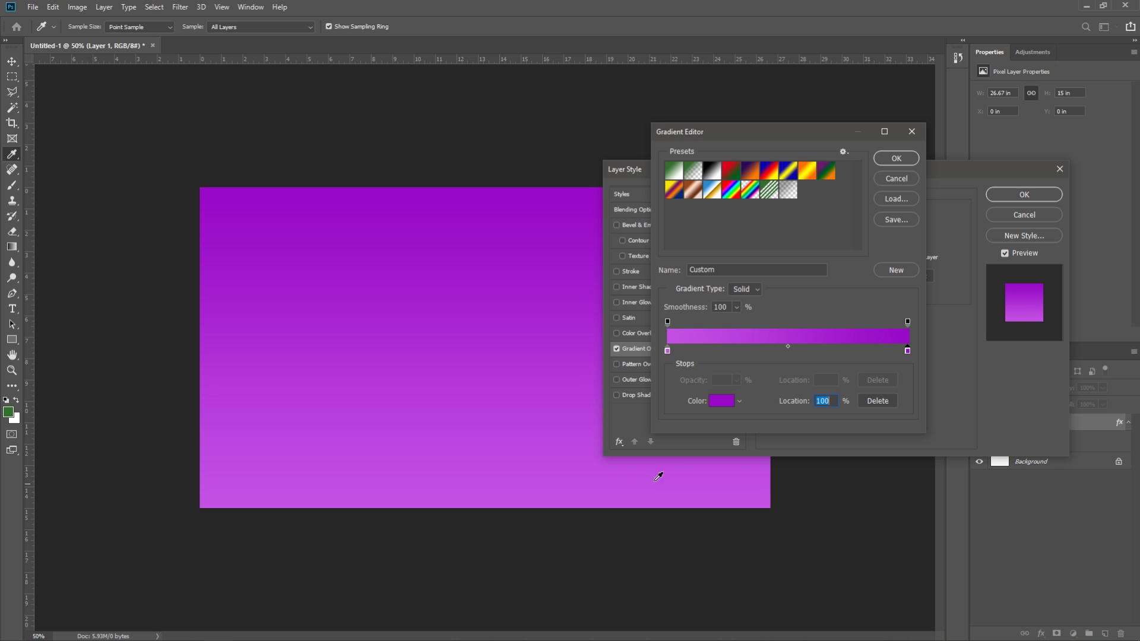
left_click(897, 159)
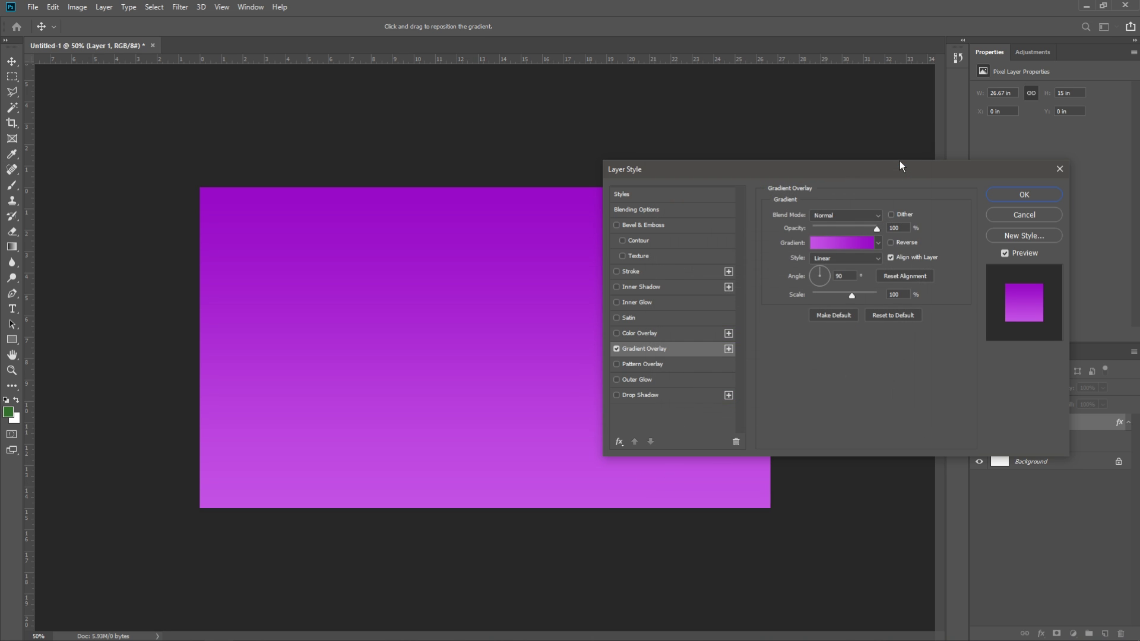
Set the gradient overlay's style to Radial and its scale to 150%, and apply the layer style
left_click(857, 259)
left_click(847, 280)
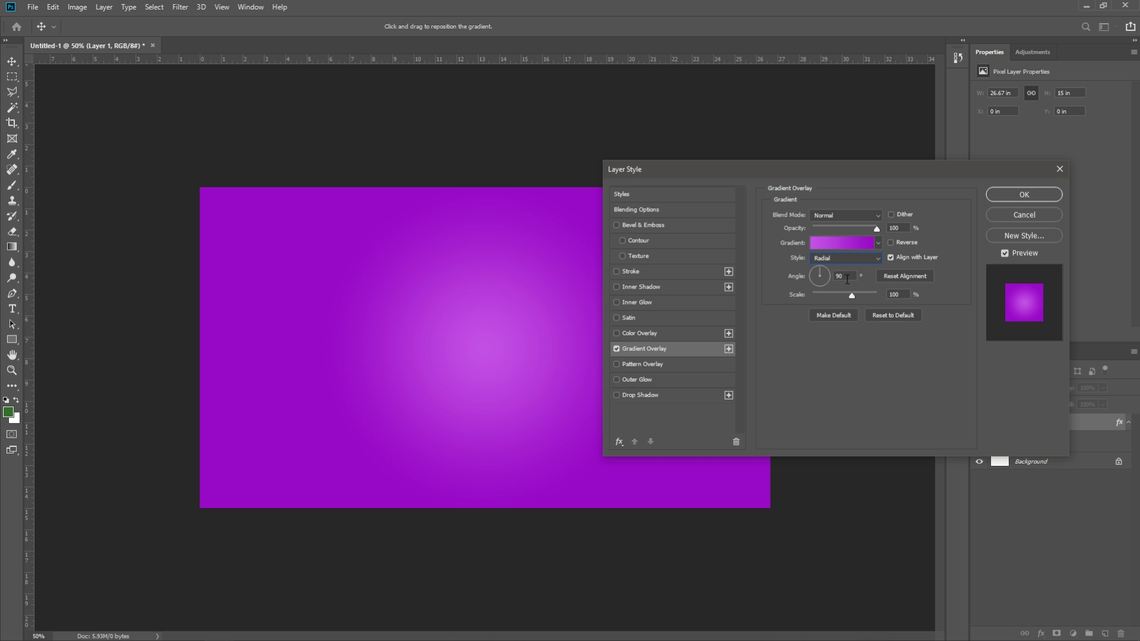
left_click_drag(665, 173, 778, 167)
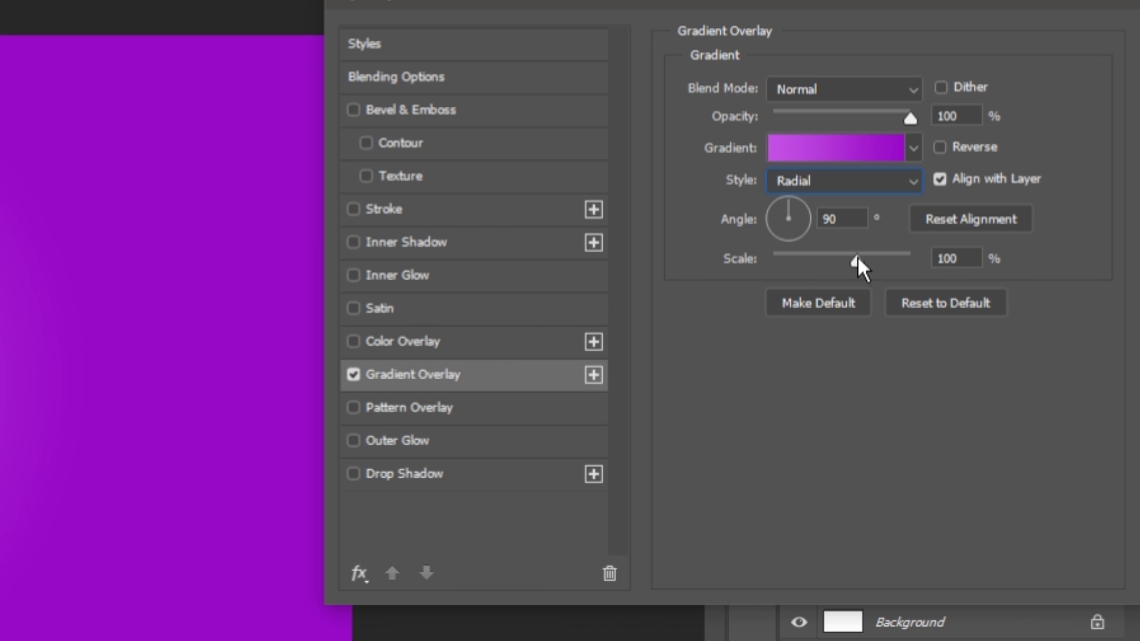
left_click_drag(860, 262, 949, 262)
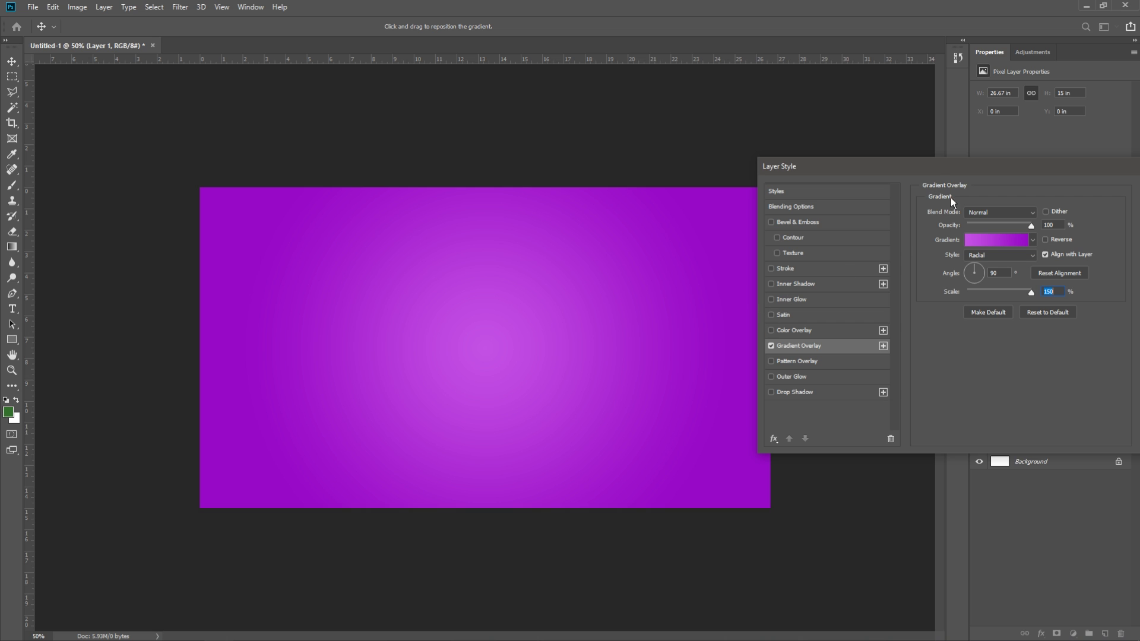
left_click_drag(937, 166, 903, 161)
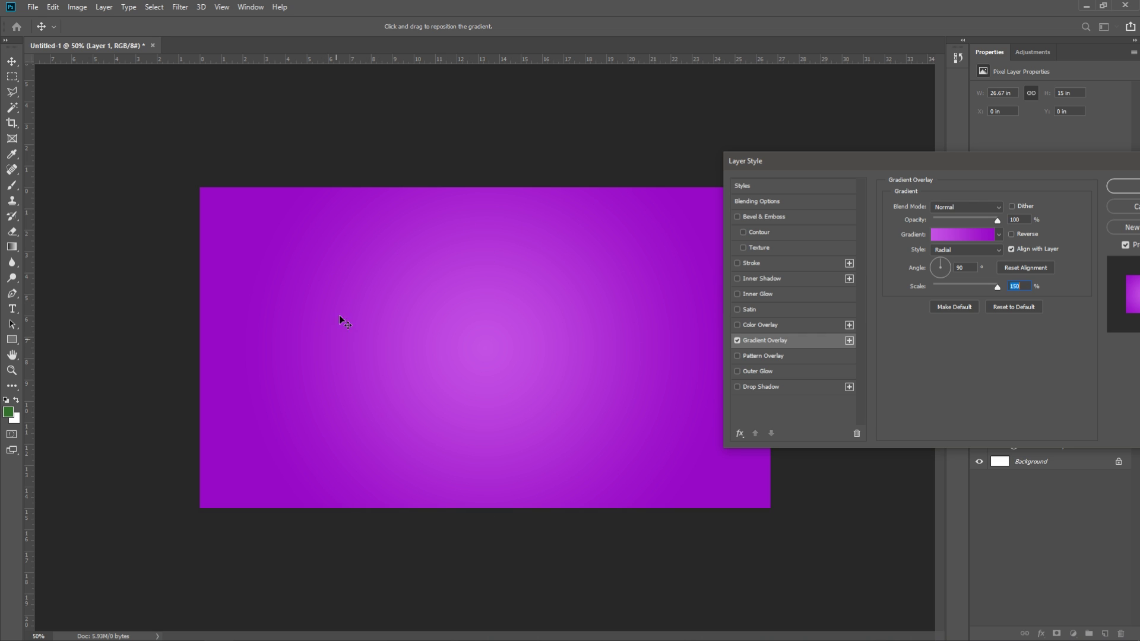
left_click_drag(803, 155, 709, 171)
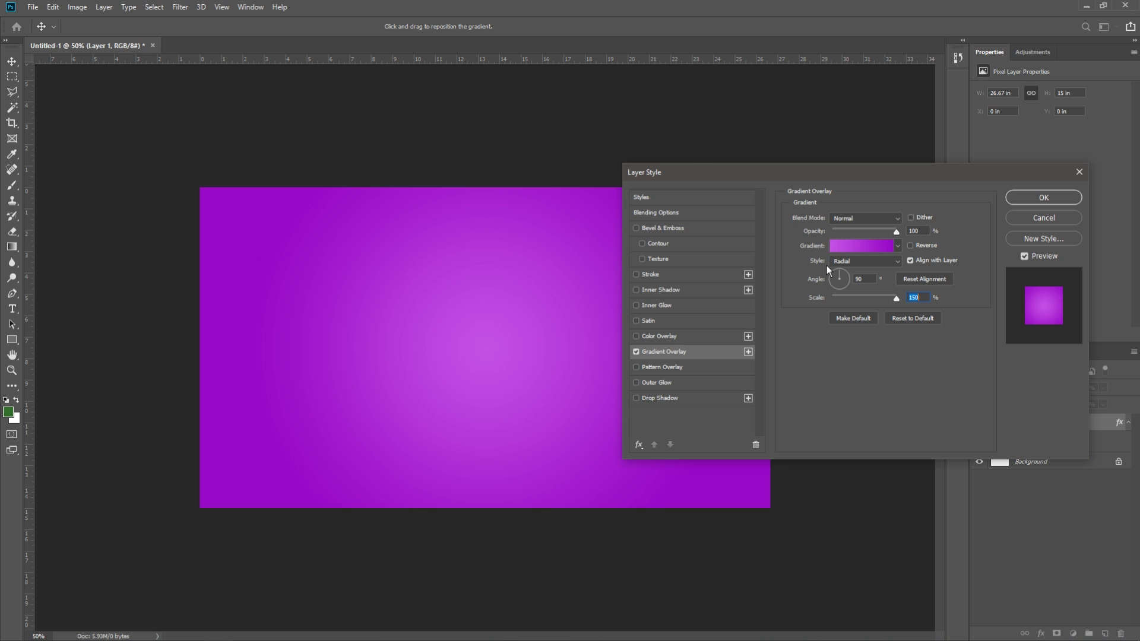
left_click(1056, 198)
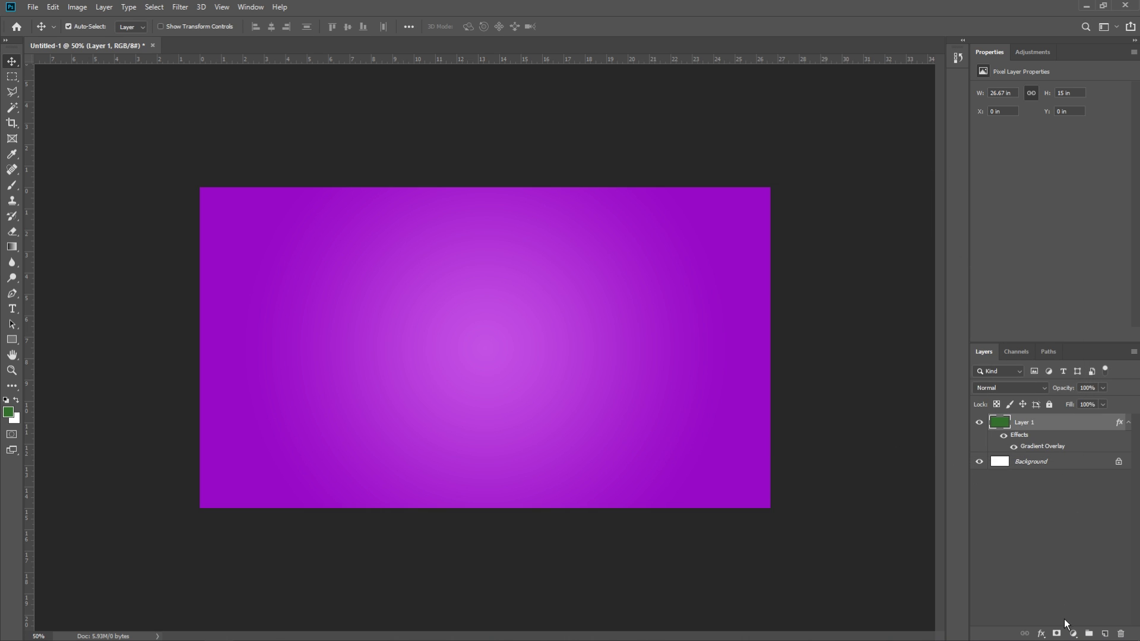
Add the text "HOW TO" near the canvas's upper left in a text box about 4.17 by 1.83 in
key("t")
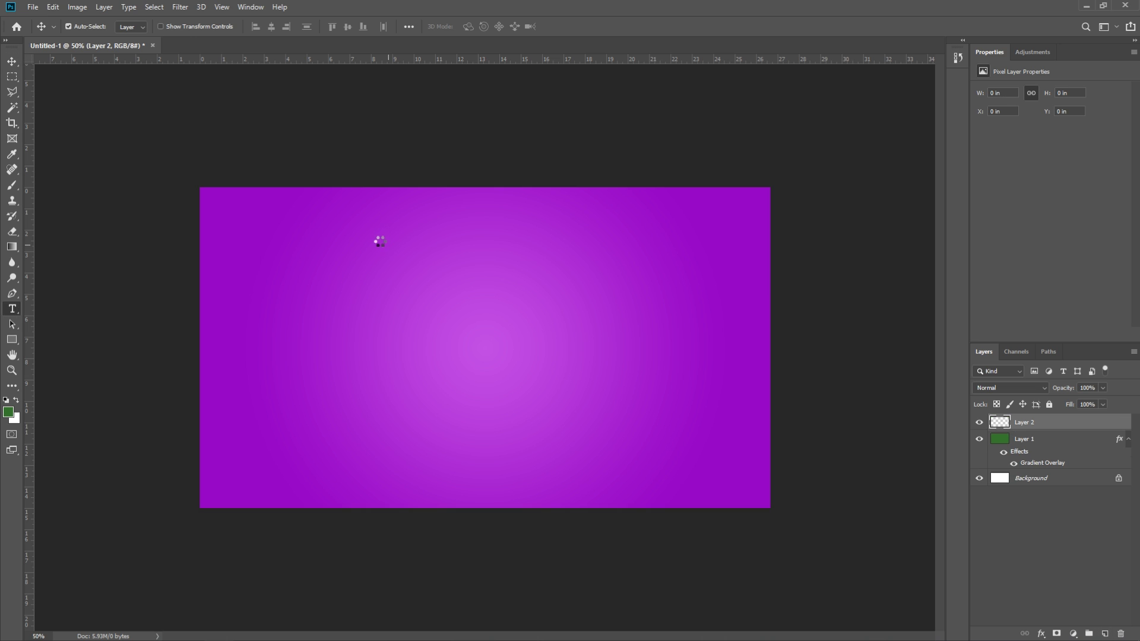
left_click_drag(297, 213, 679, 489)
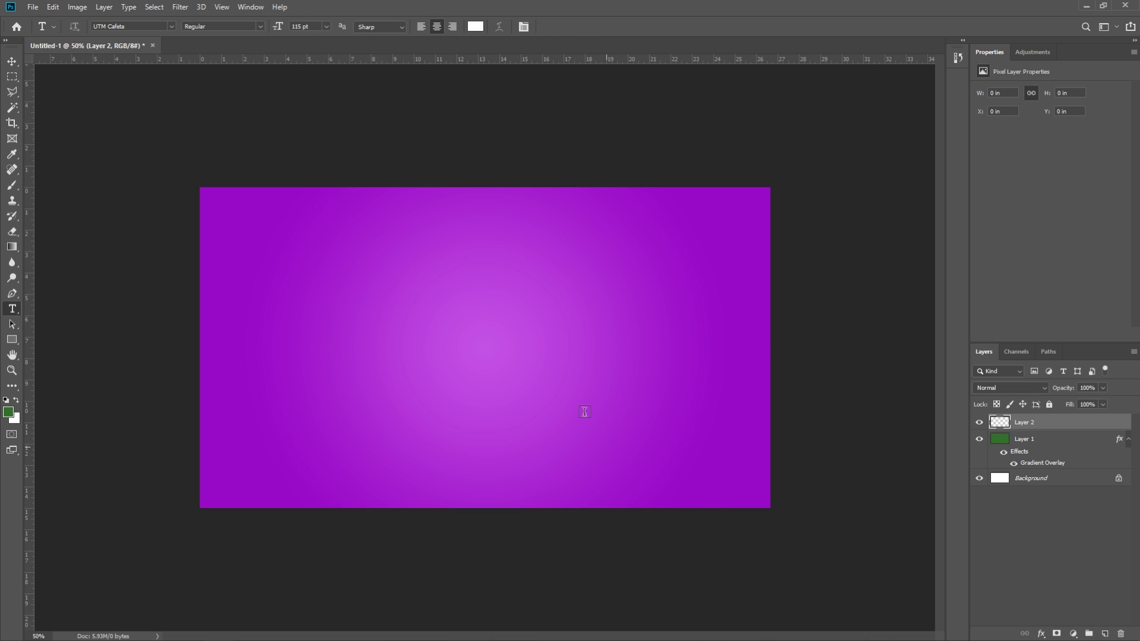
type("HOW TO")
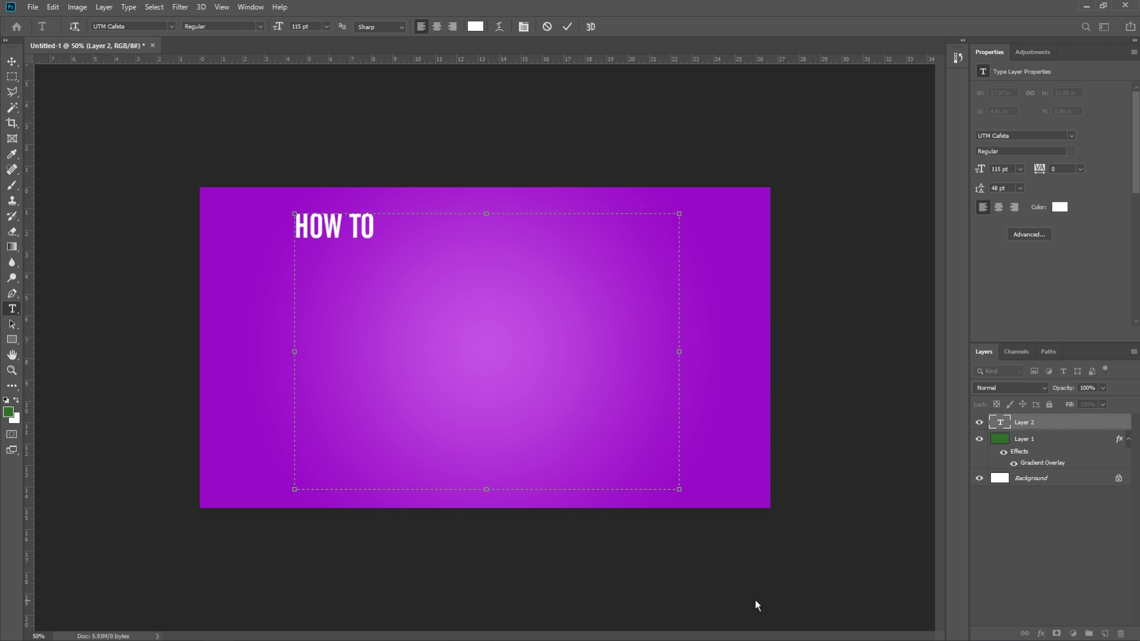
left_click_drag(679, 490, 385, 252)
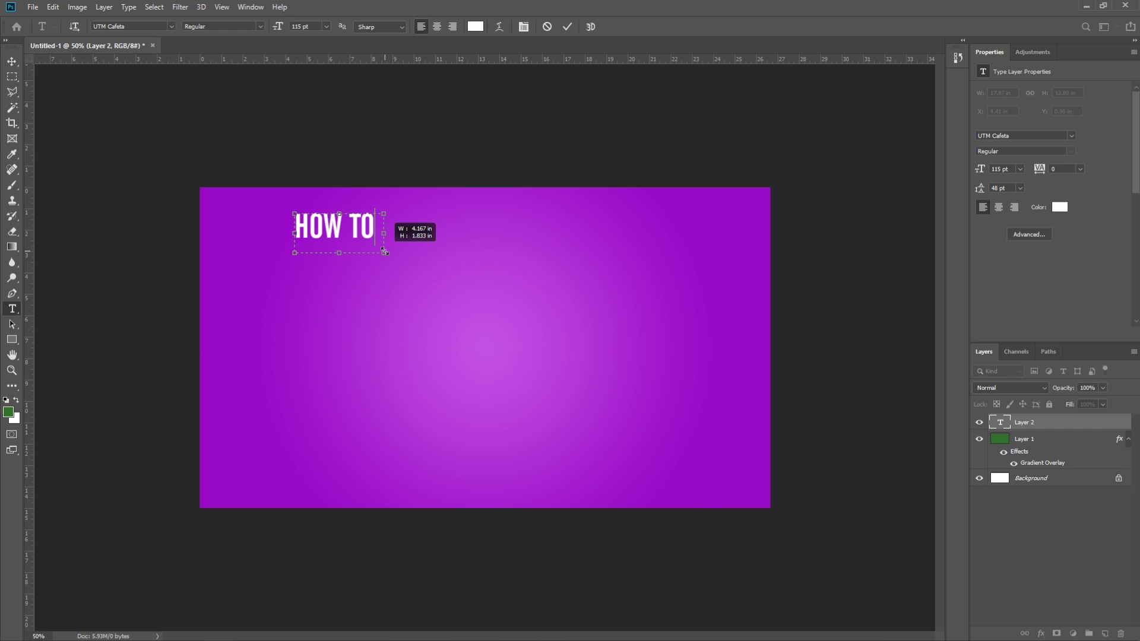
left_click(12, 61)
Select all of the "HOW TO" text, widen its text box to the right, and open the font choices
key("t")
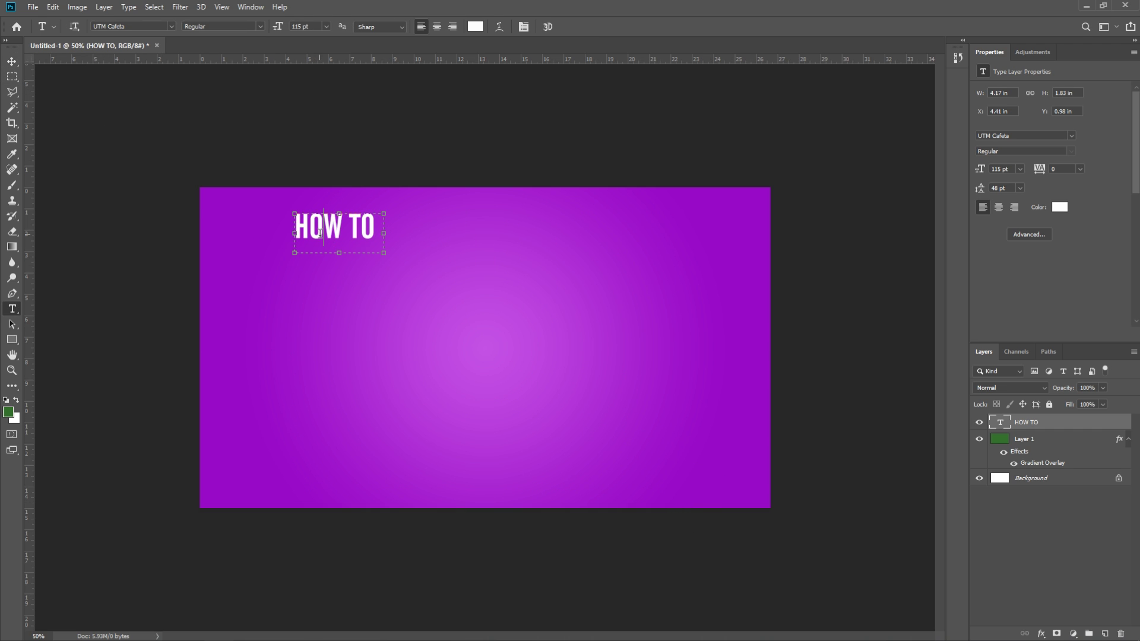
left_click_drag(374, 233, 236, 221)
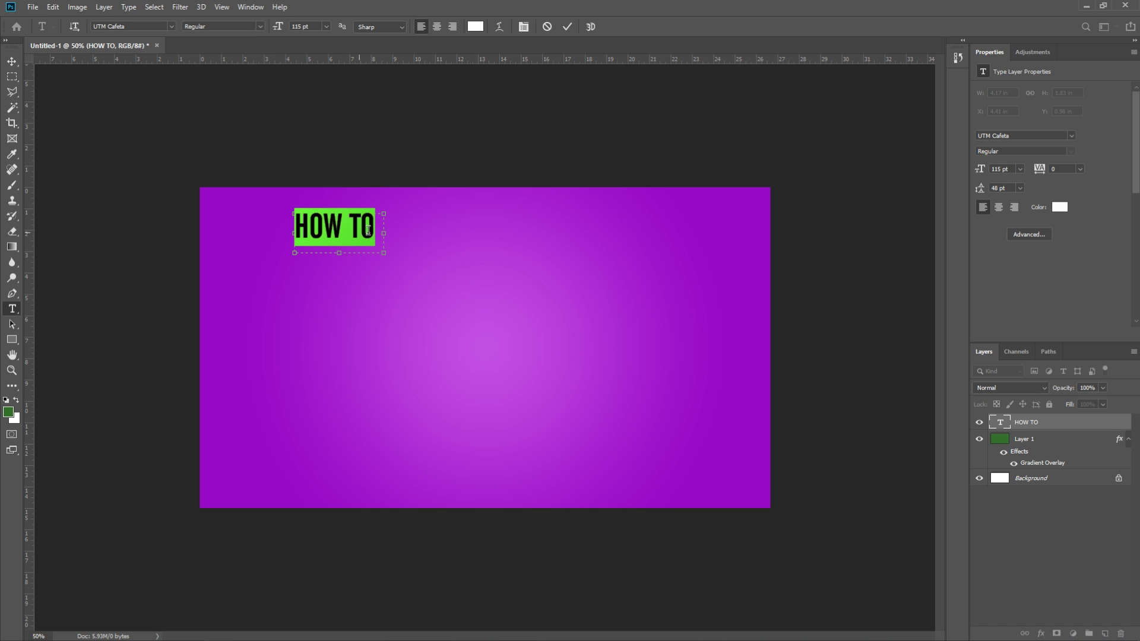
left_click_drag(383, 233, 438, 233)
left_click(255, 26)
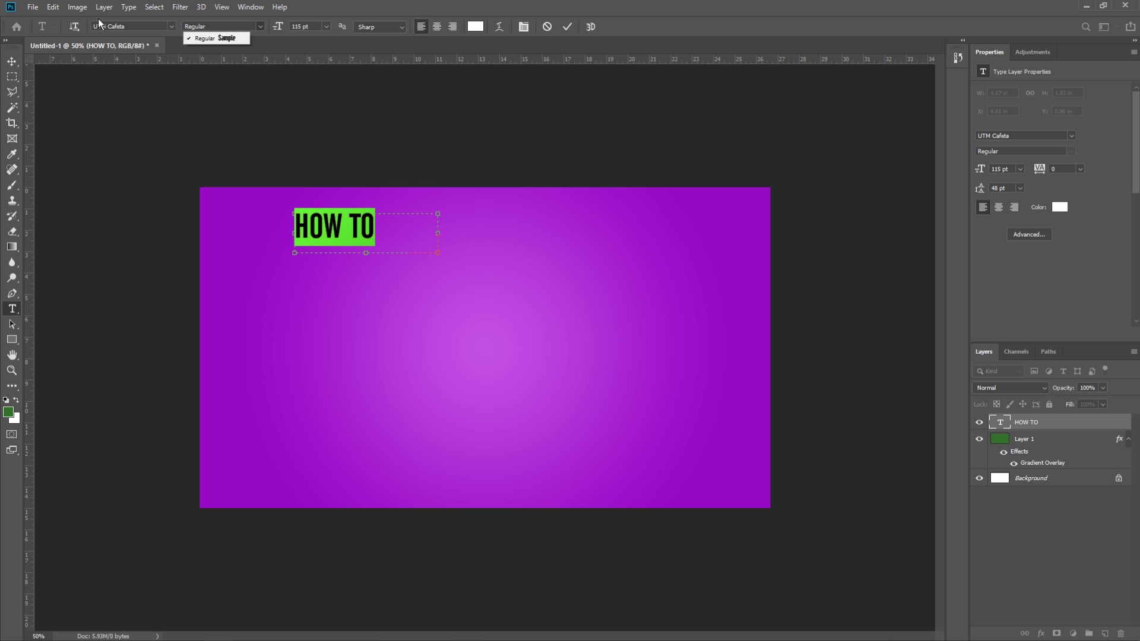
left_click(171, 27)
left_click(172, 26)
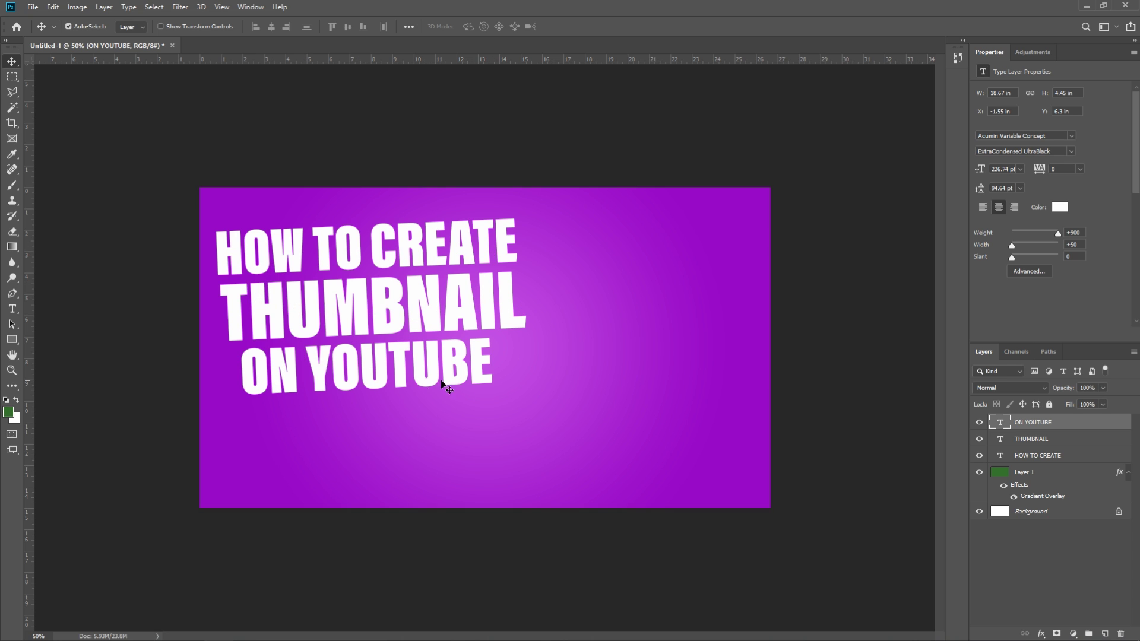
Transform the three title text layers together, stretching them to about 109% height, narrowing them slightly and shifting them lower
left_click(1041, 457)
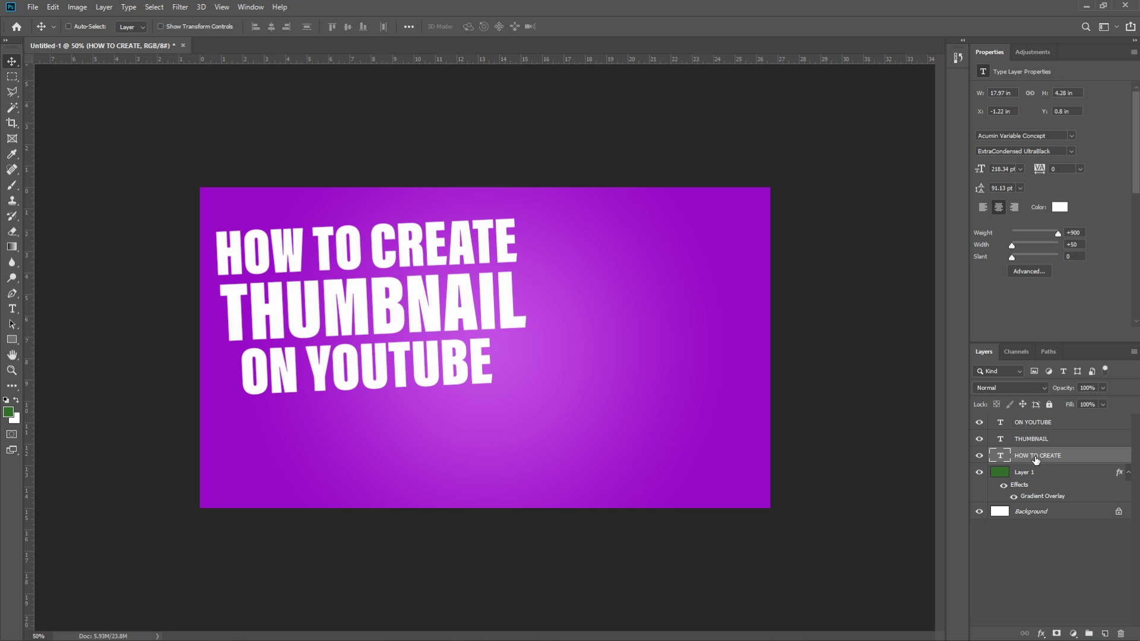
left_click(1047, 441, "ctrl")
left_click(1046, 424, "ctrl")
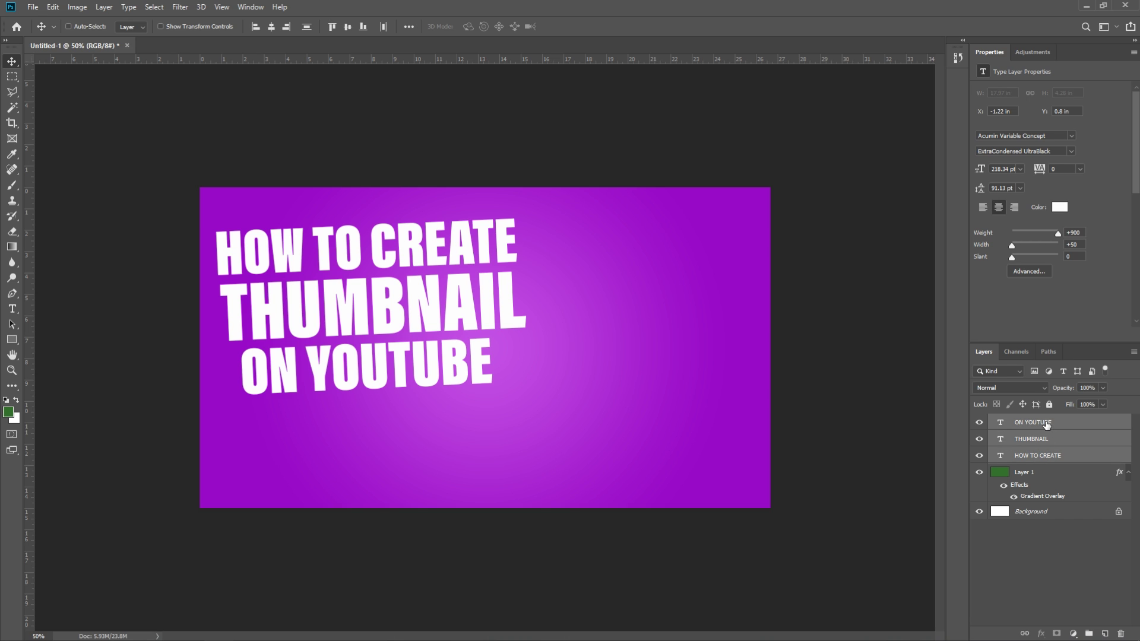
key("ctrl+t")
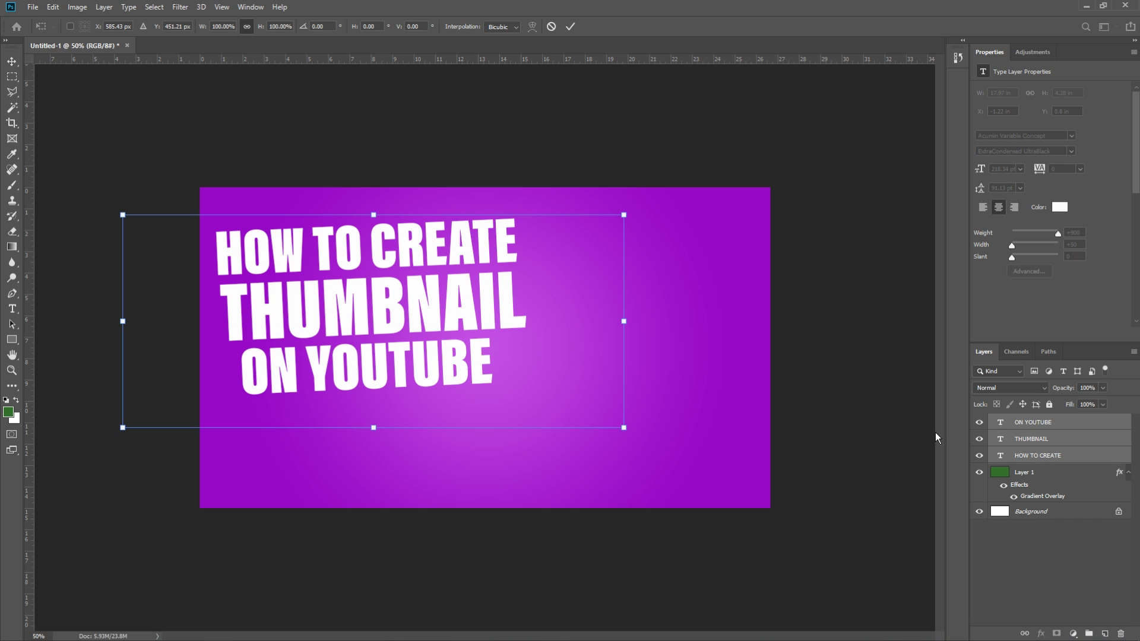
left_click_drag(373, 428, 374, 447)
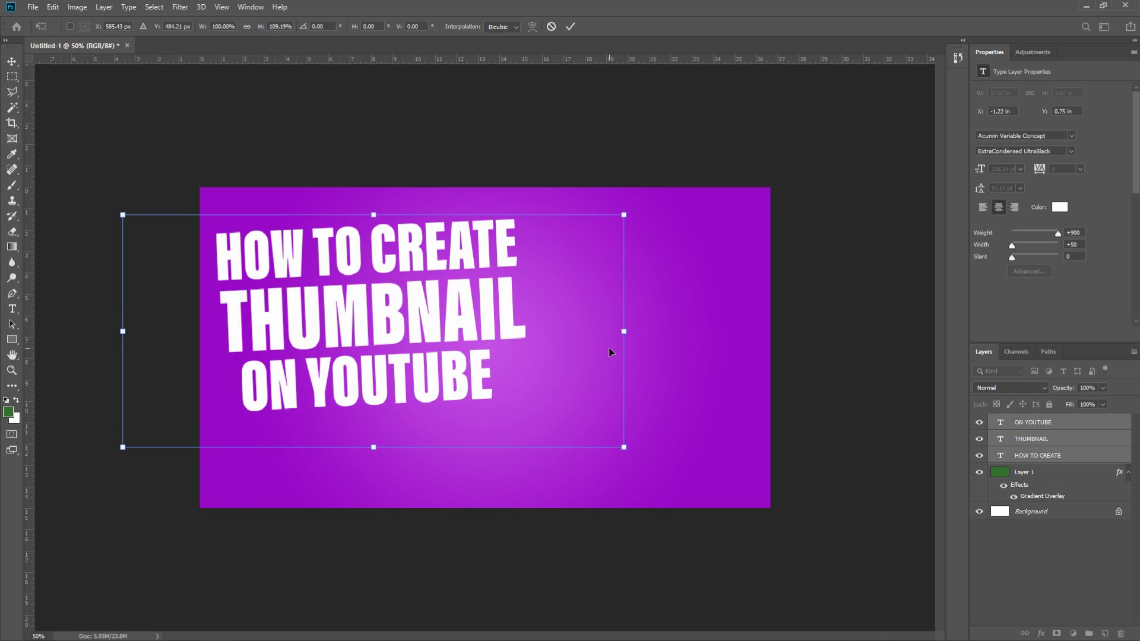
left_click_drag(625, 334, 547, 356)
key("Return")
Deselect the text layers and examine the title's legibility at reduced thumbnail sizes
left_click(833, 267)
key("ctrl+minus")
key("ctrl+minus")
key("ctrl+minus")
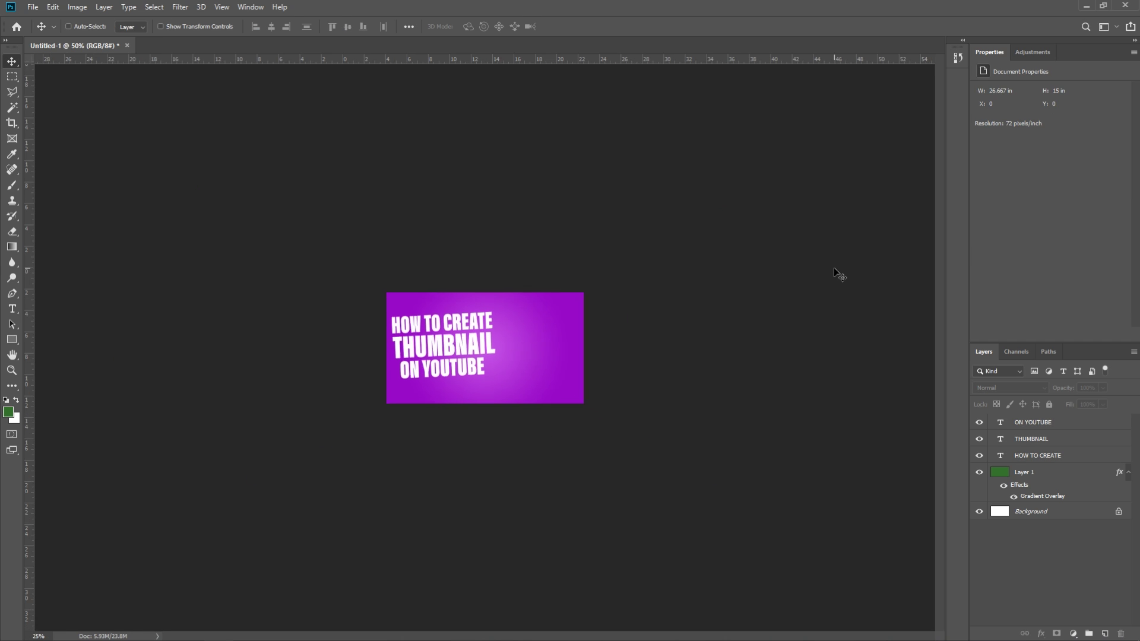
key("ctrl+minus")
key("ctrl+plus")
key("ctrl+plus")
key("ctrl+plus")
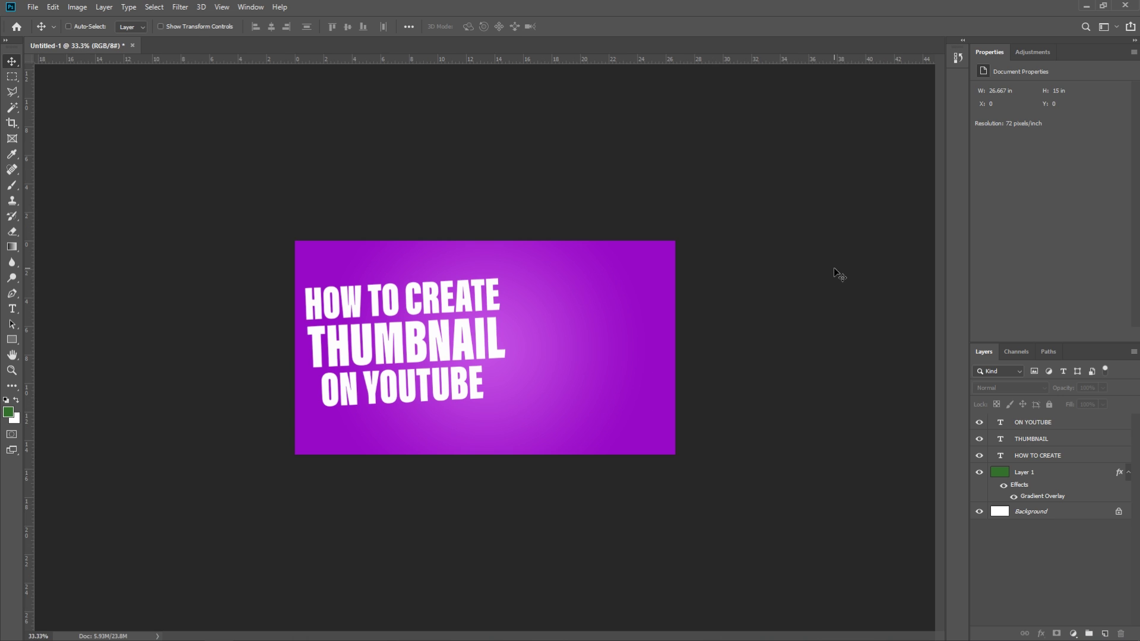
Move the HOW TO CREATE, THUMBNAIL and ON YOUTUBE lines upward, keeping them evenly stacked in the canvas's upper left
left_click(468, 394)
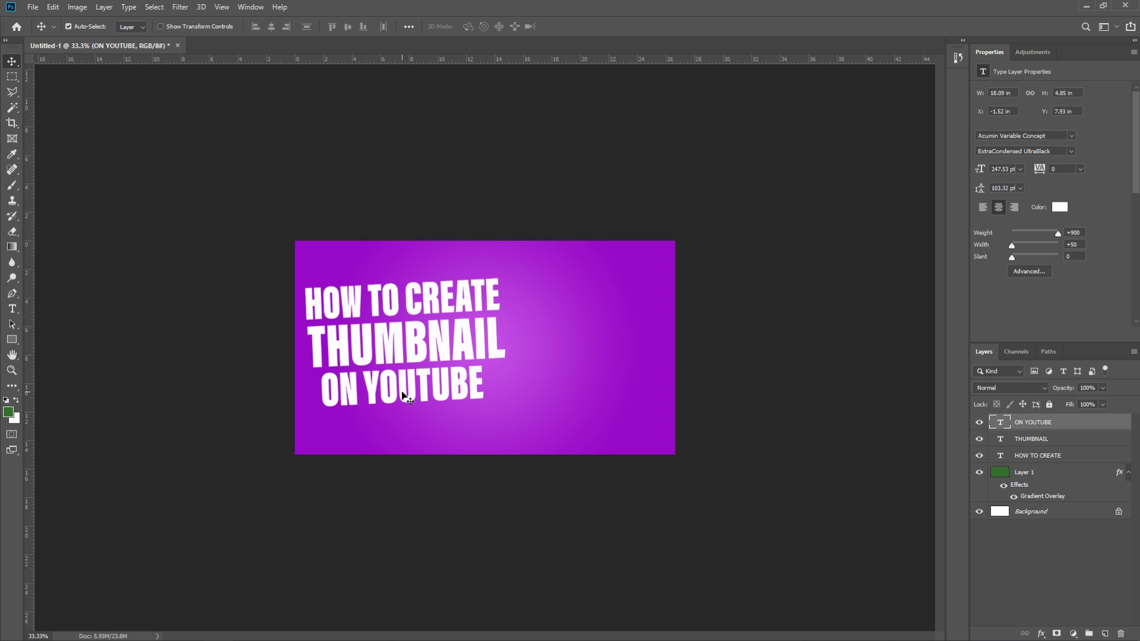
mouse_move(403, 400)
left_mouse_down()
mouse_move(393, 413)
mouse_move(403, 406)
left_mouse_up()
left_click_drag(394, 304, 392, 286)
left_click_drag(385, 357, 383, 340)
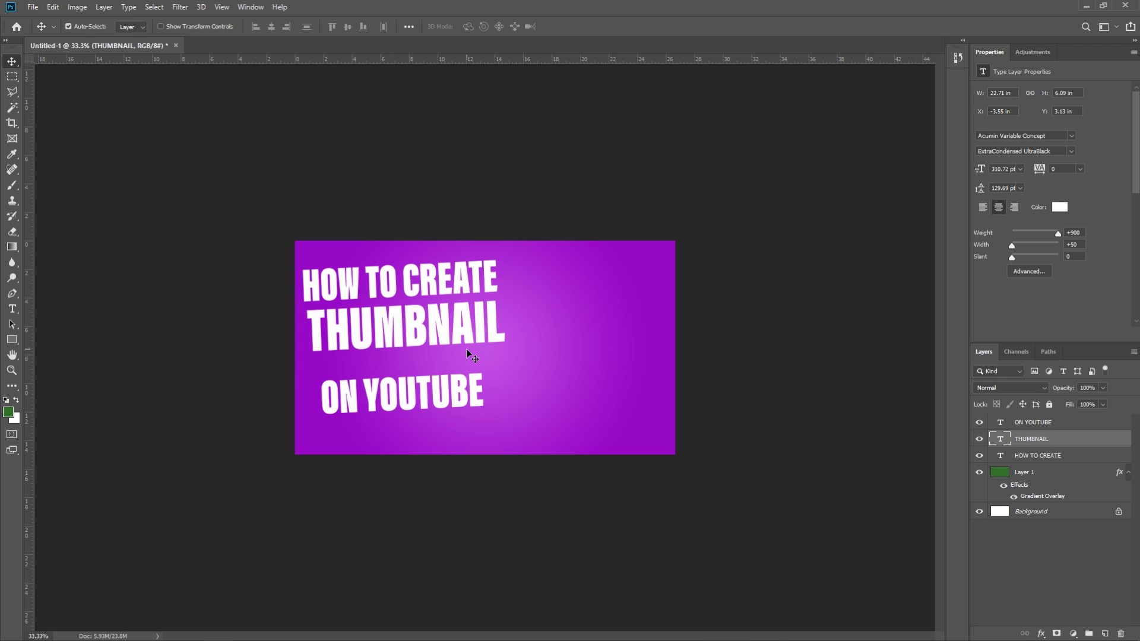
left_click_drag(417, 394, 418, 384)
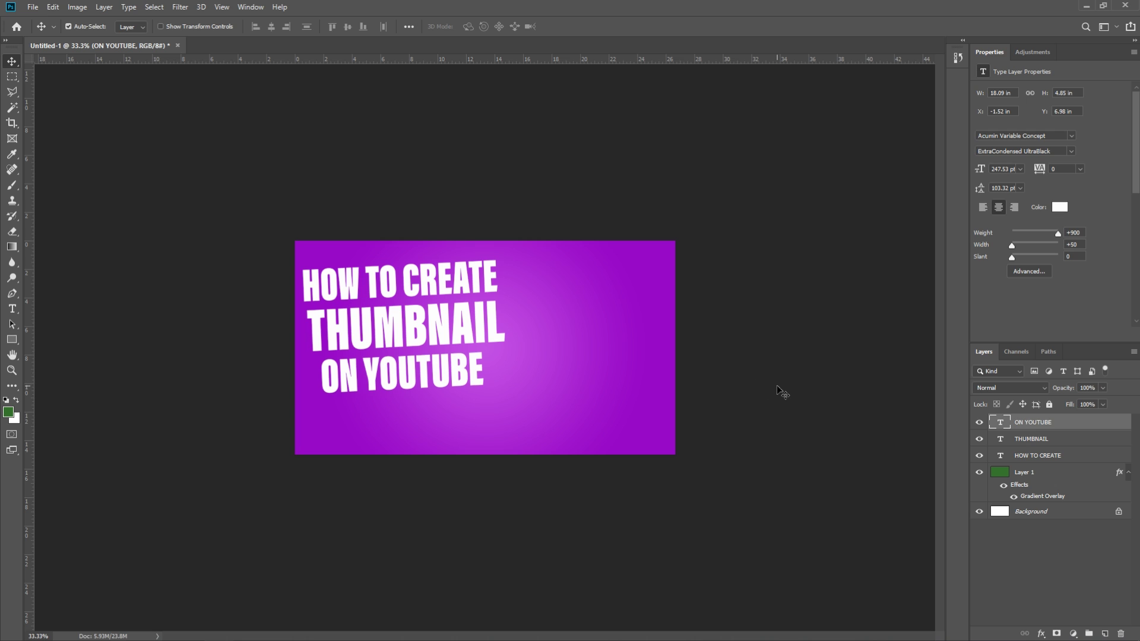
left_click(809, 383)
key("ctrl+minus")
key("ctrl+minus")
key("ctrl+plus")
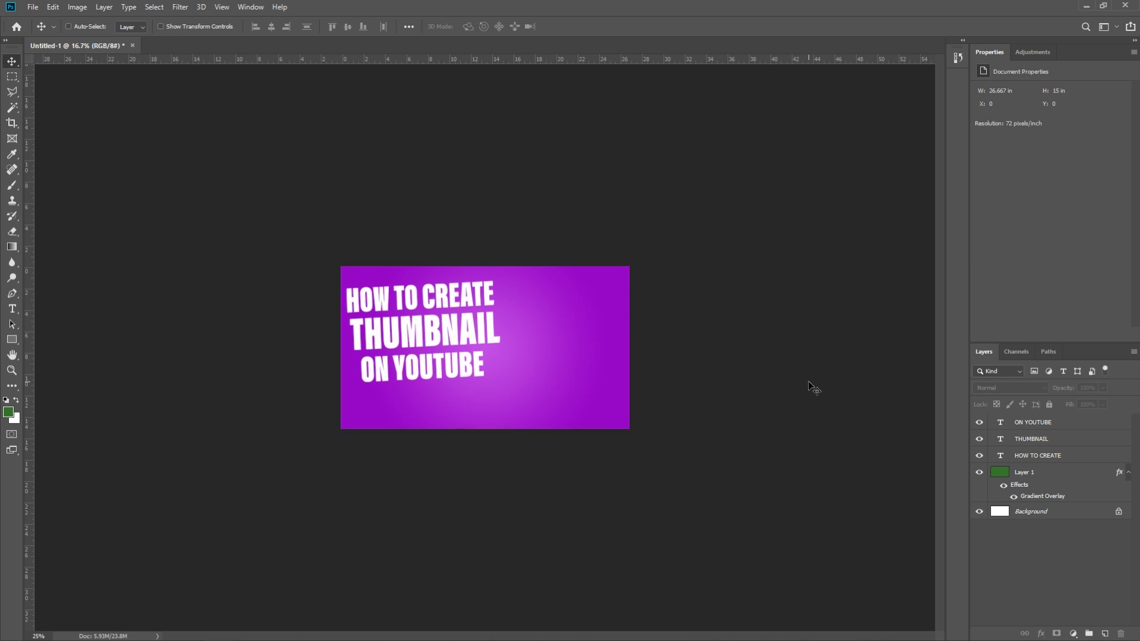
key("ctrl+plus")
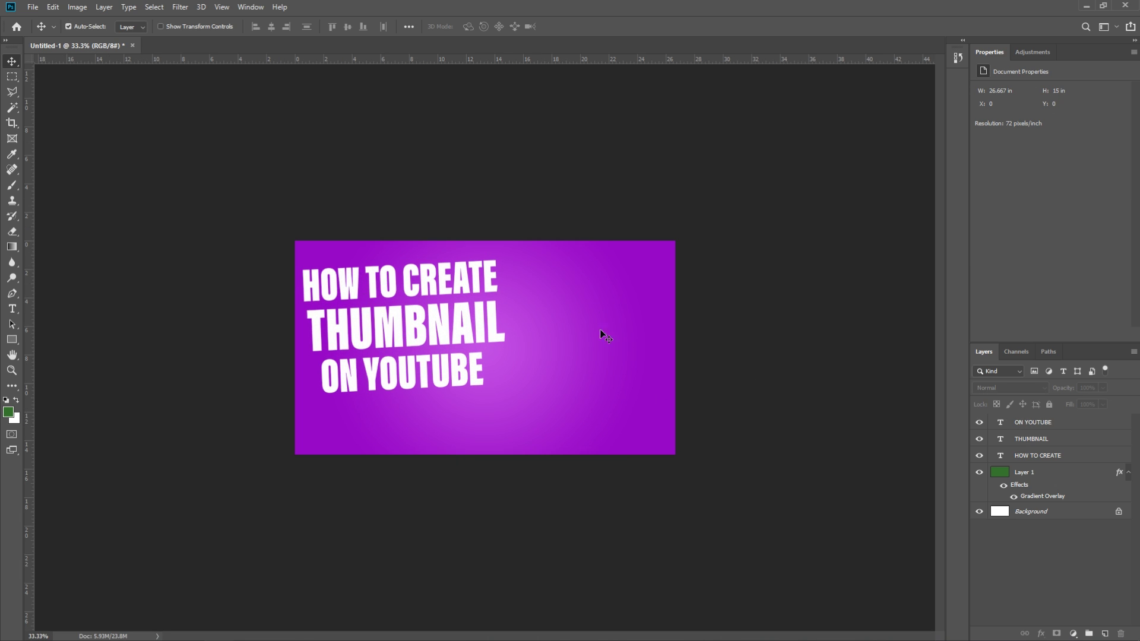
Add a 10 px outside stroke to the ON YOUTUBE text layer and open the stroke colour for editing
left_click(1052, 423)
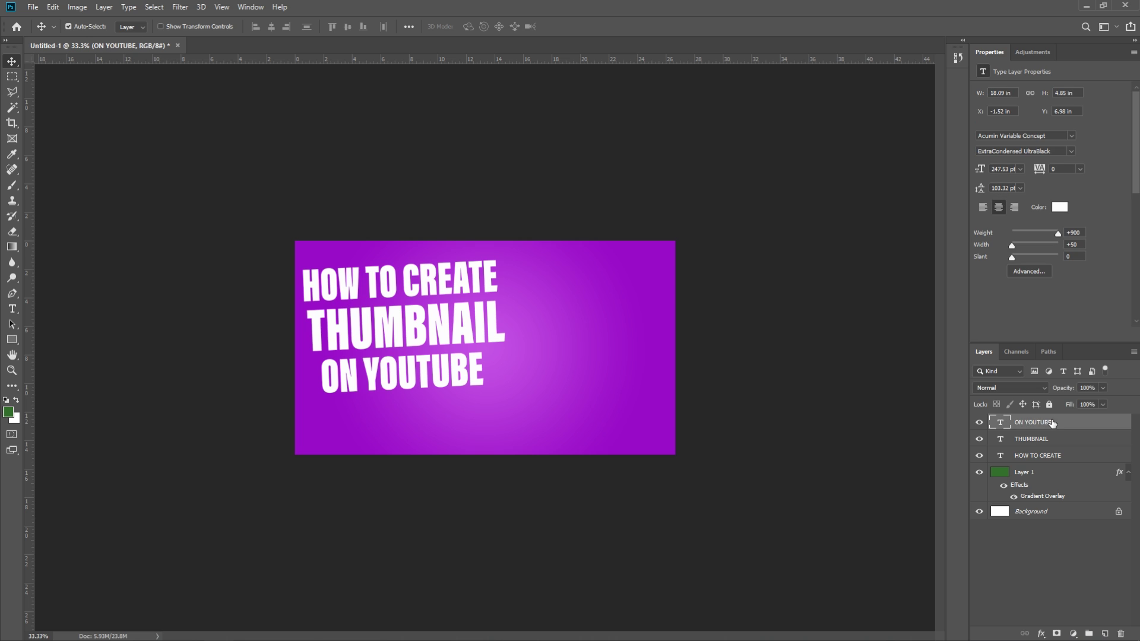
right_click(1048, 423)
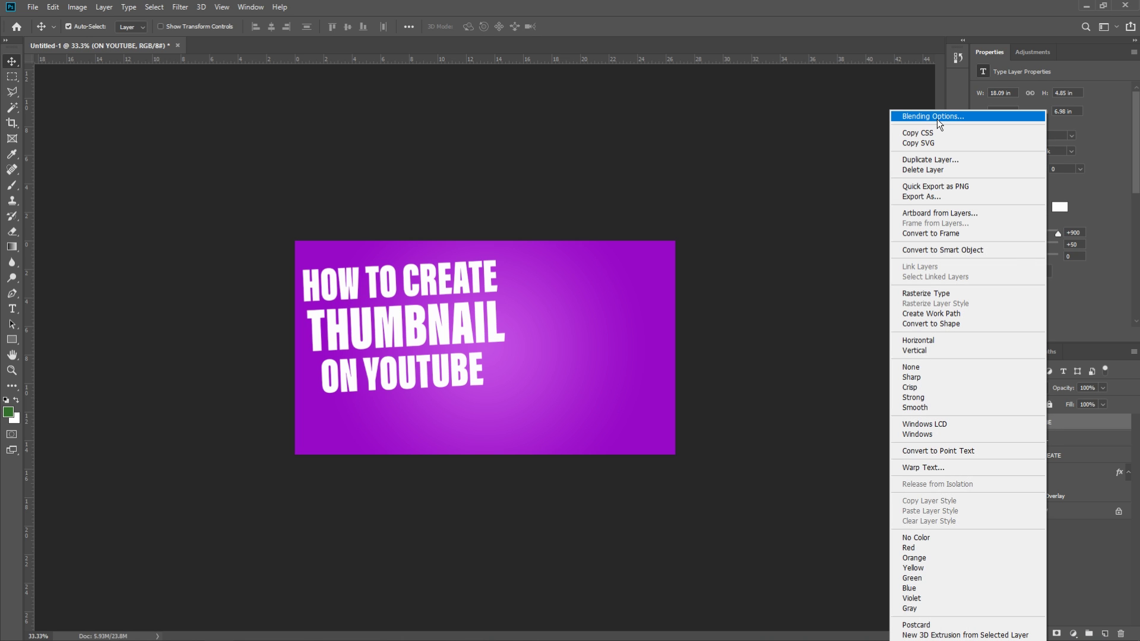
right_click(1052, 427)
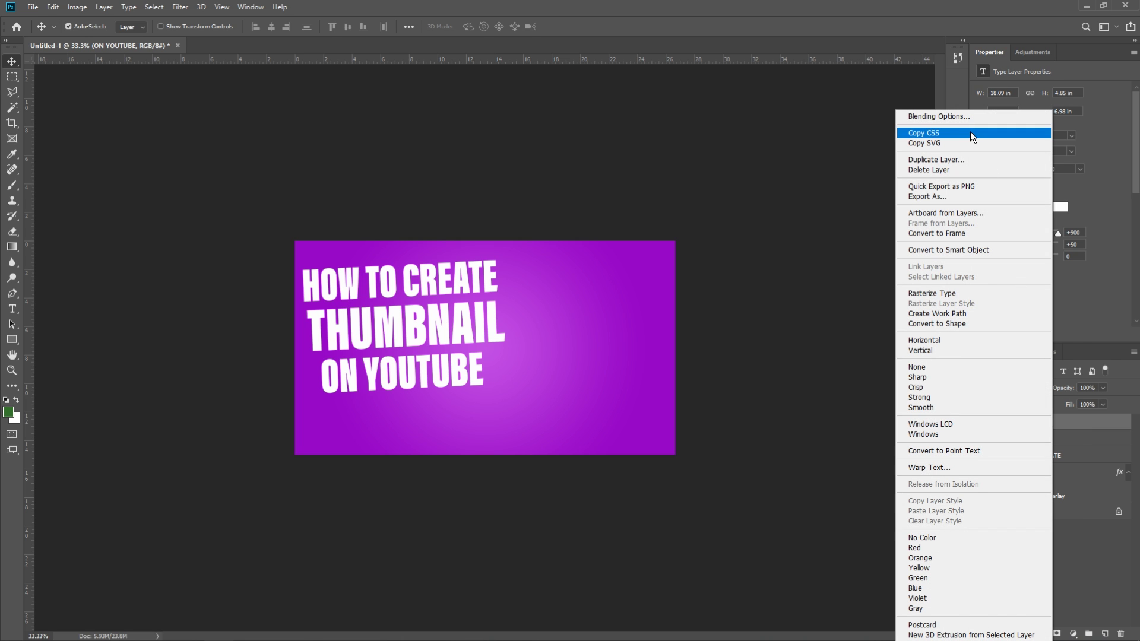
left_click(944, 116)
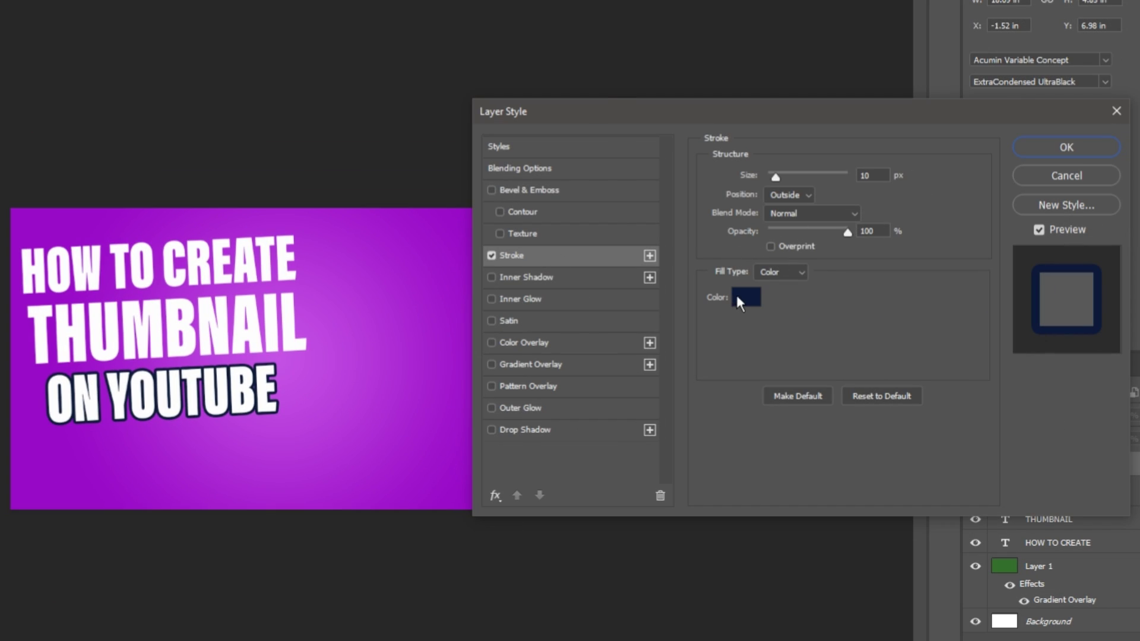
left_click(740, 297)
Try light grey-pink, yellow, red and cyan as the stroke colour of the ON YOUTUBE text
mouse_move(363, 239)
left_mouse_down()
mouse_move(463, 98)
mouse_move(357, 311)
mouse_move(343, 296)
left_mouse_up()
left_click_drag(419, 264, 418, 285)
left_click(391, 71)
left_click(198, 121)
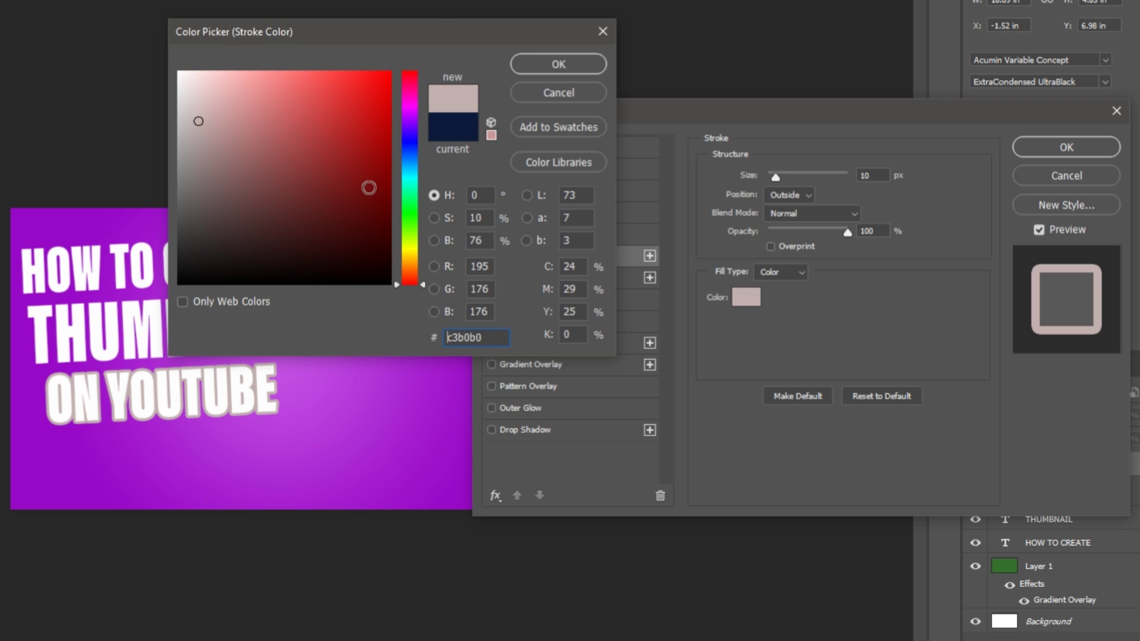
left_click(409, 246)
left_click_drag(386, 213, 391, 72)
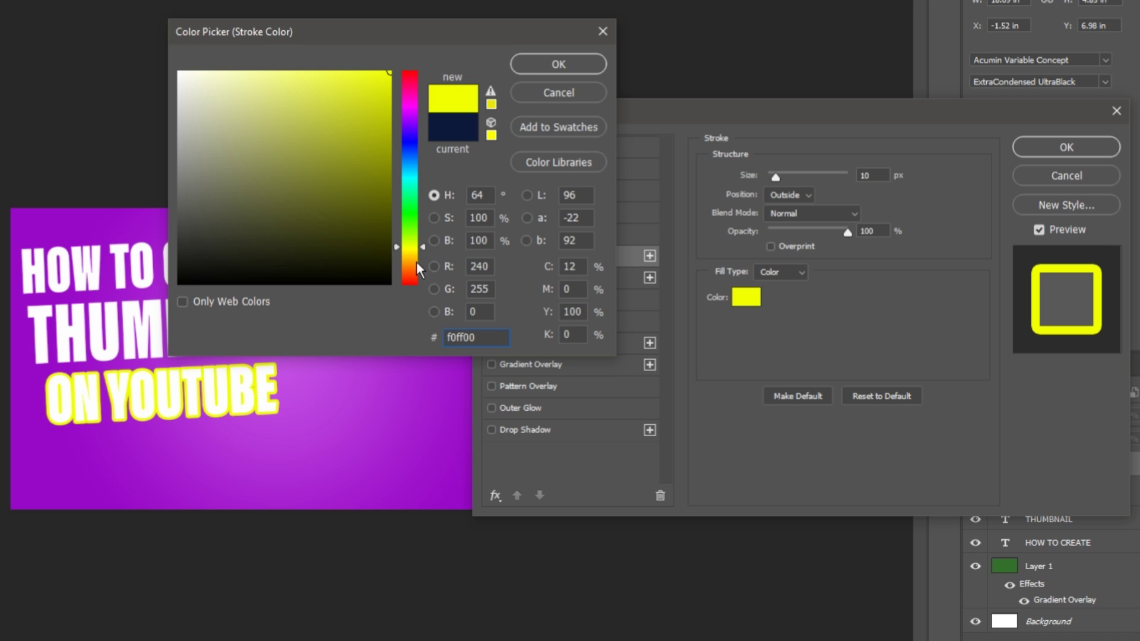
left_click_drag(418, 270, 418, 285)
left_click_drag(321, 254, 389, 74)
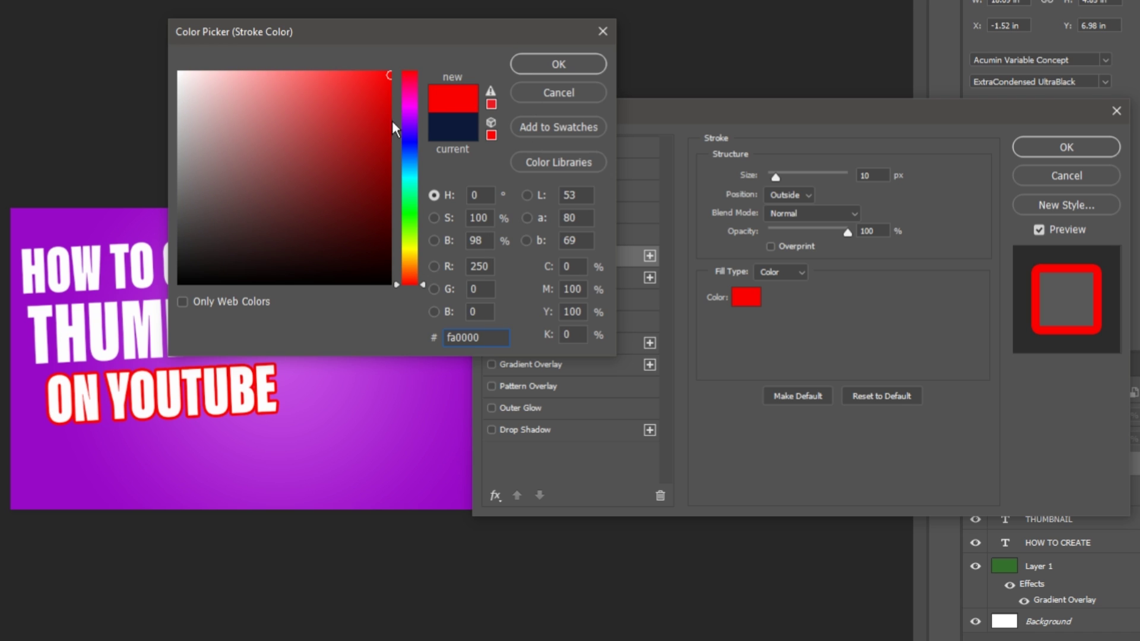
left_click_drag(415, 140, 414, 166)
left_click(362, 142)
left_click(389, 72)
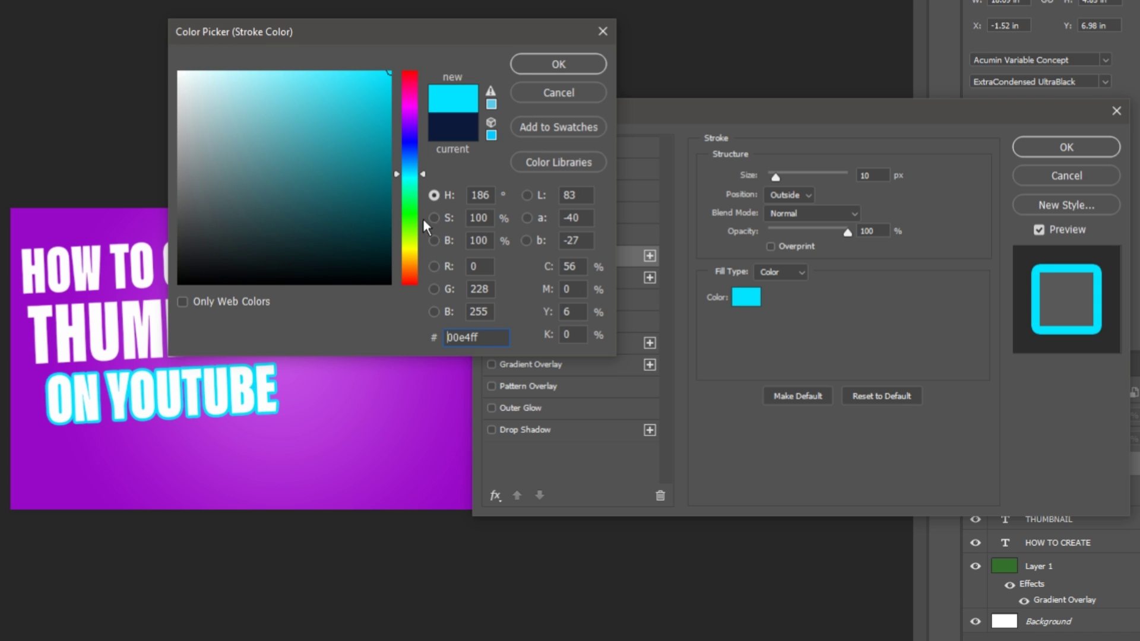
Set the ON YOUTUBE text's stroke colour to black and accept the colour
left_click(414, 166)
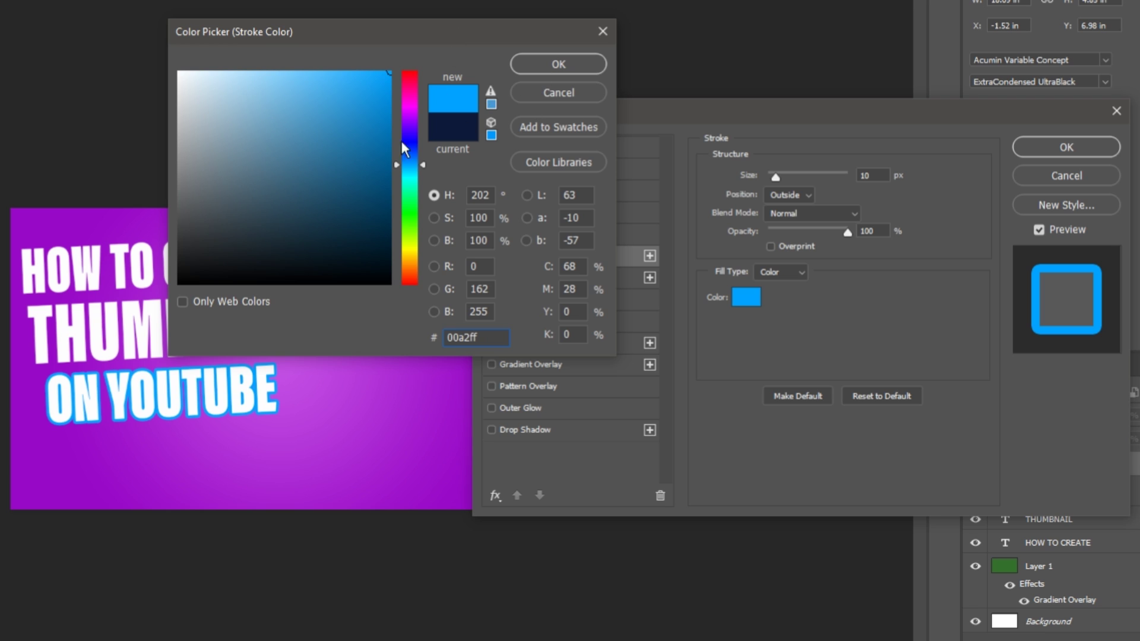
left_click_drag(380, 166, 38, 365)
left_click(560, 65)
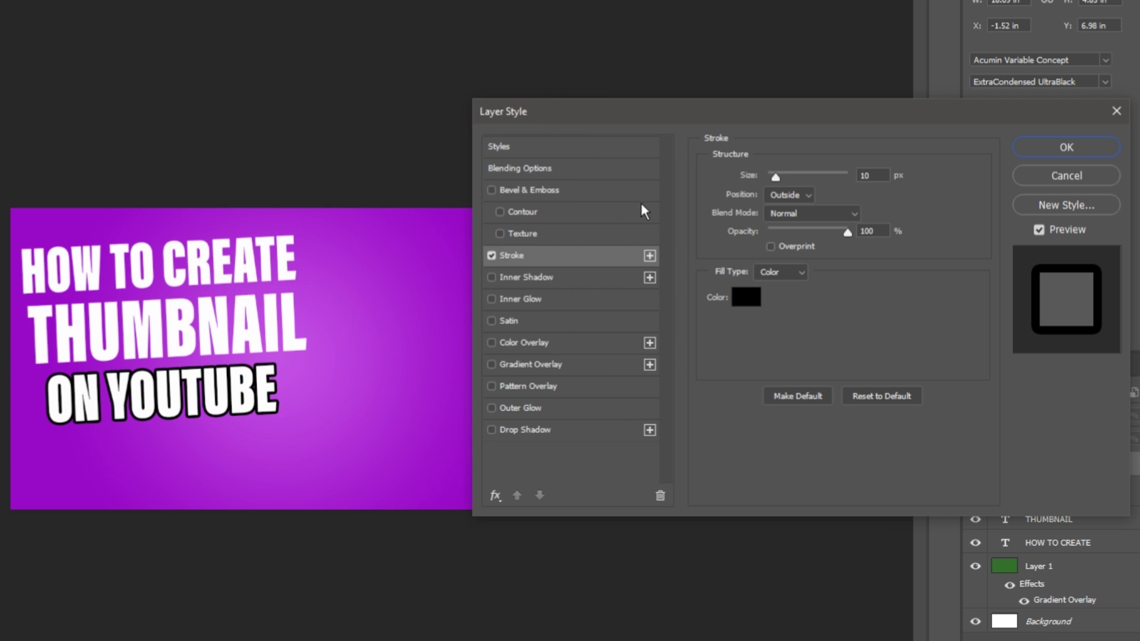
Add a drop shadow to the ON YOUTUBE text with 100% spread, 24 px size and 19 px distance
left_click(491, 430)
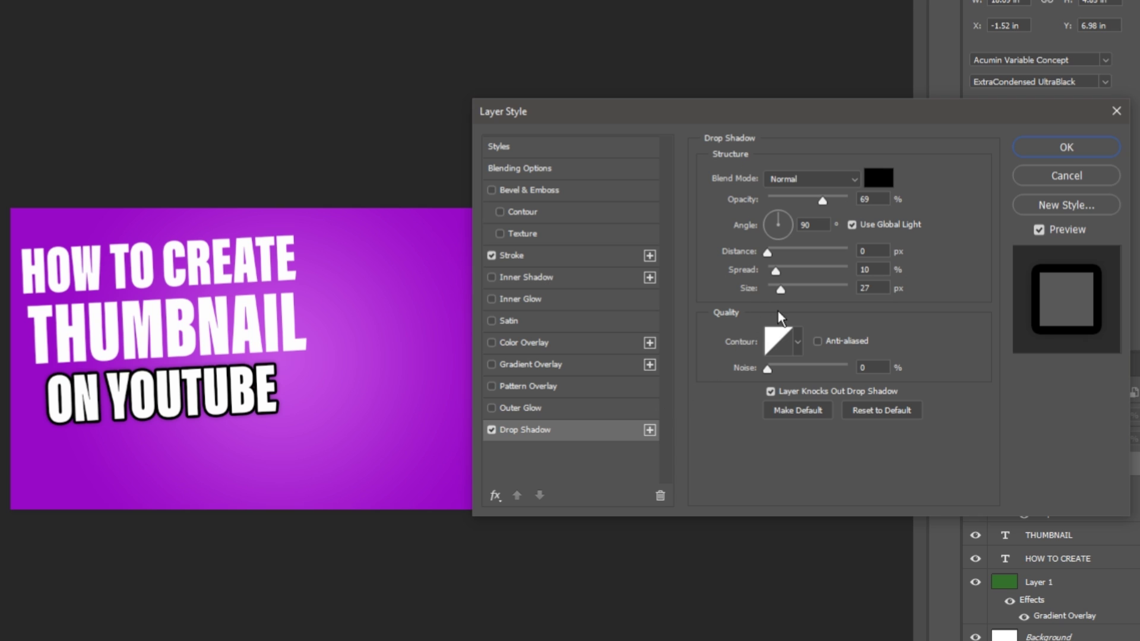
left_click_drag(778, 290, 847, 271)
mouse_move(771, 289)
left_mouse_down()
mouse_move(799, 289)
mouse_move(779, 287)
left_mouse_up()
mouse_move(772, 238)
left_mouse_down()
mouse_move(783, 216)
mouse_move(769, 252)
mouse_move(783, 252)
left_mouse_up()
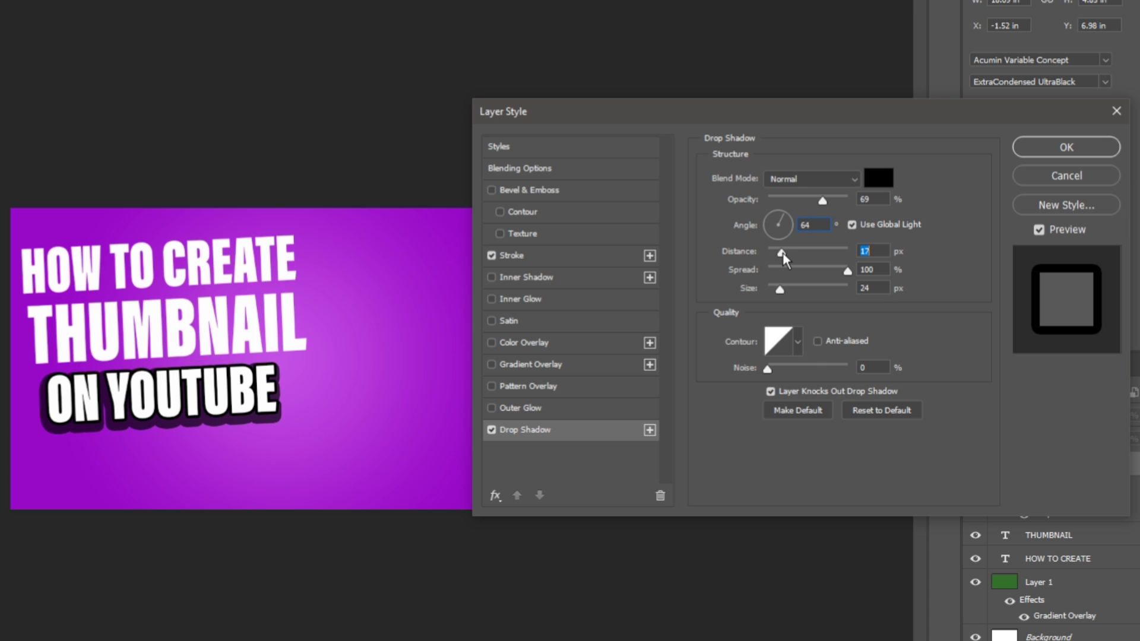
left_click_drag(782, 253, 781, 253)
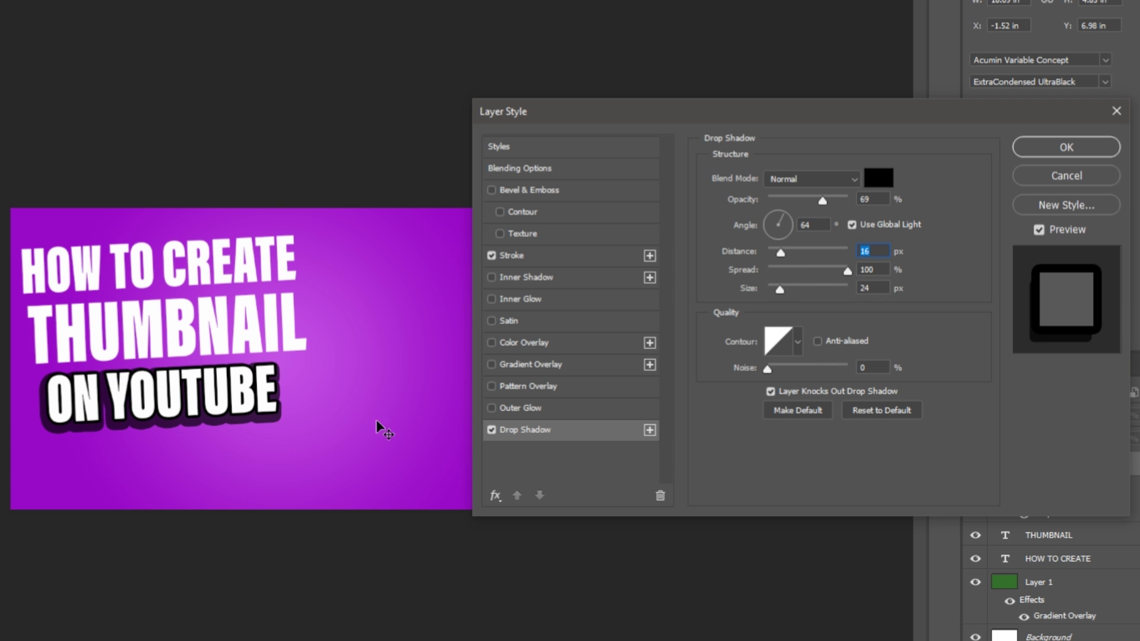
mouse_move(779, 255)
left_mouse_down()
mouse_move(875, 249)
mouse_move(766, 263)
mouse_move(786, 265)
left_mouse_up()
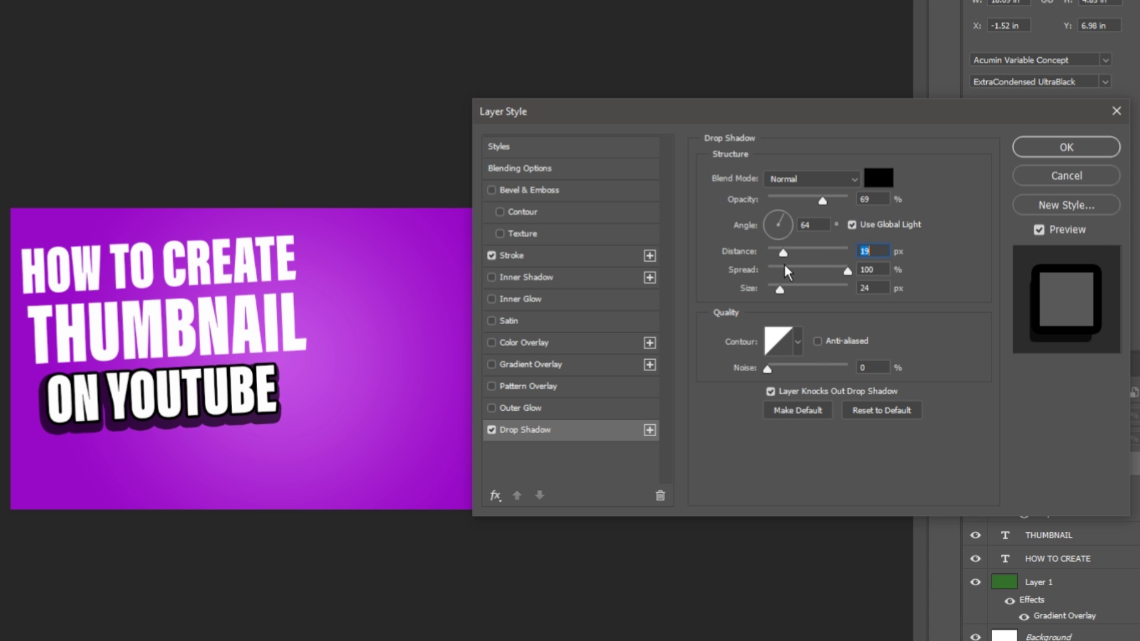
Turn the drop shadow's angle so the shadow falls toward the lower left, and apply the layer style
left_click(780, 219)
left_click(790, 218)
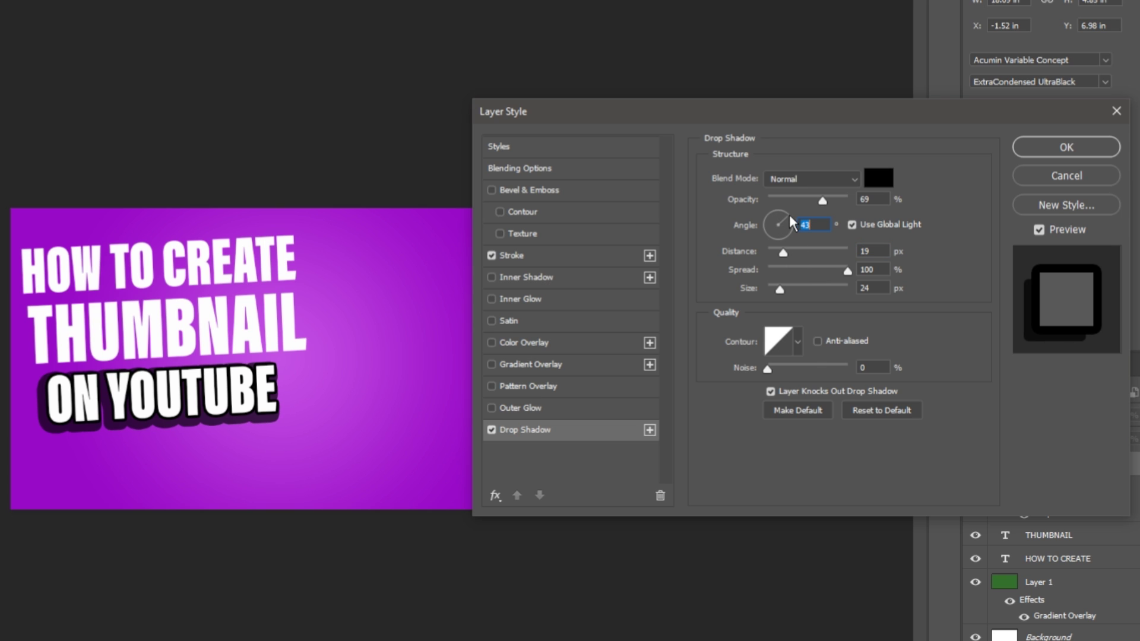
left_click(790, 213)
left_click(1073, 146)
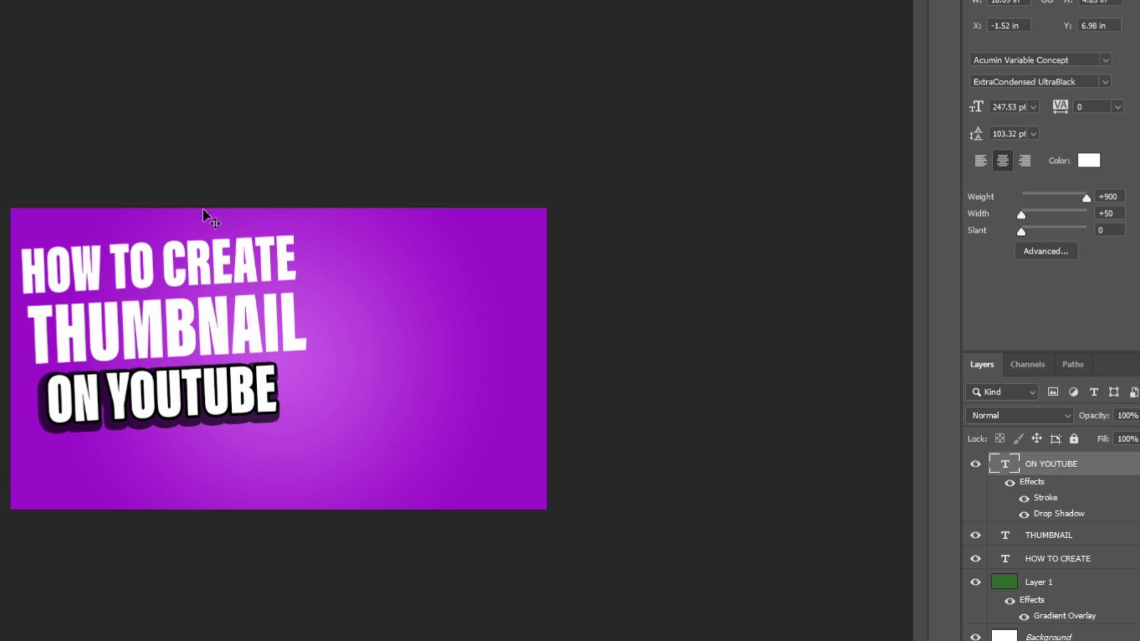
Copy the ON YOUTUBE layer style and paste it onto the THUMBNAIL and HOW TO CREATE text layers
right_click(1050, 463)
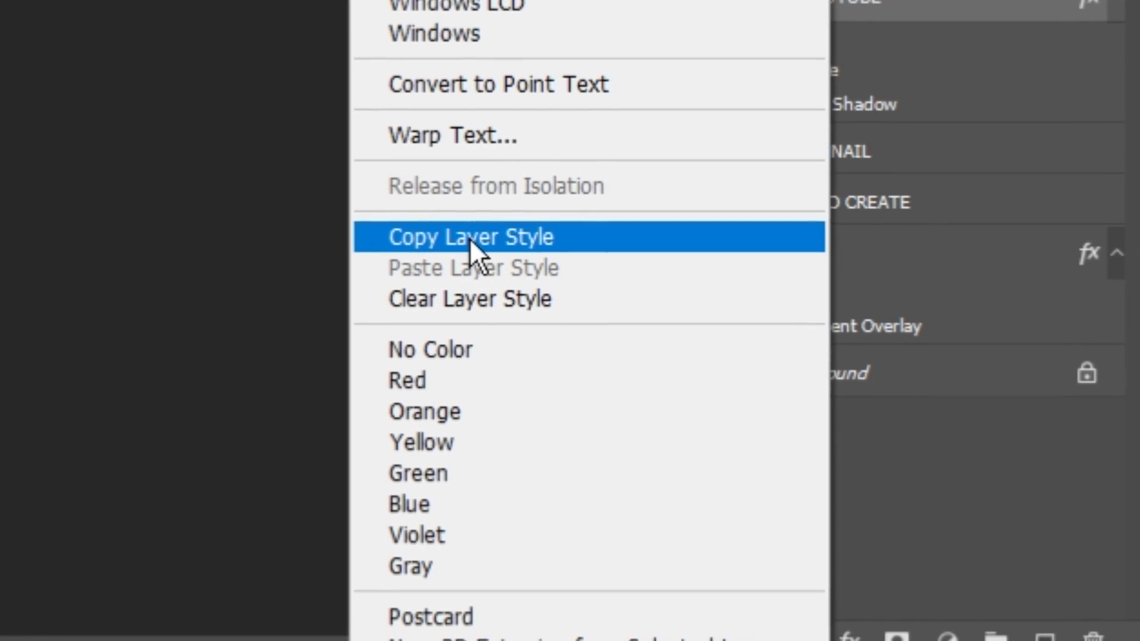
left_click(483, 253)
right_click(842, 164)
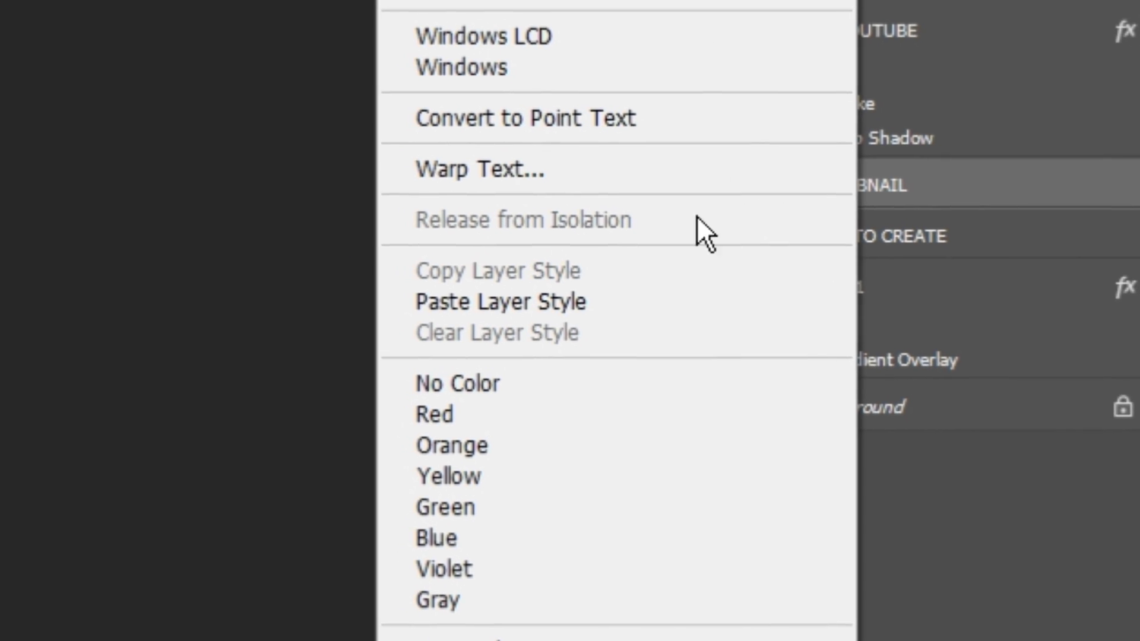
left_click(562, 333)
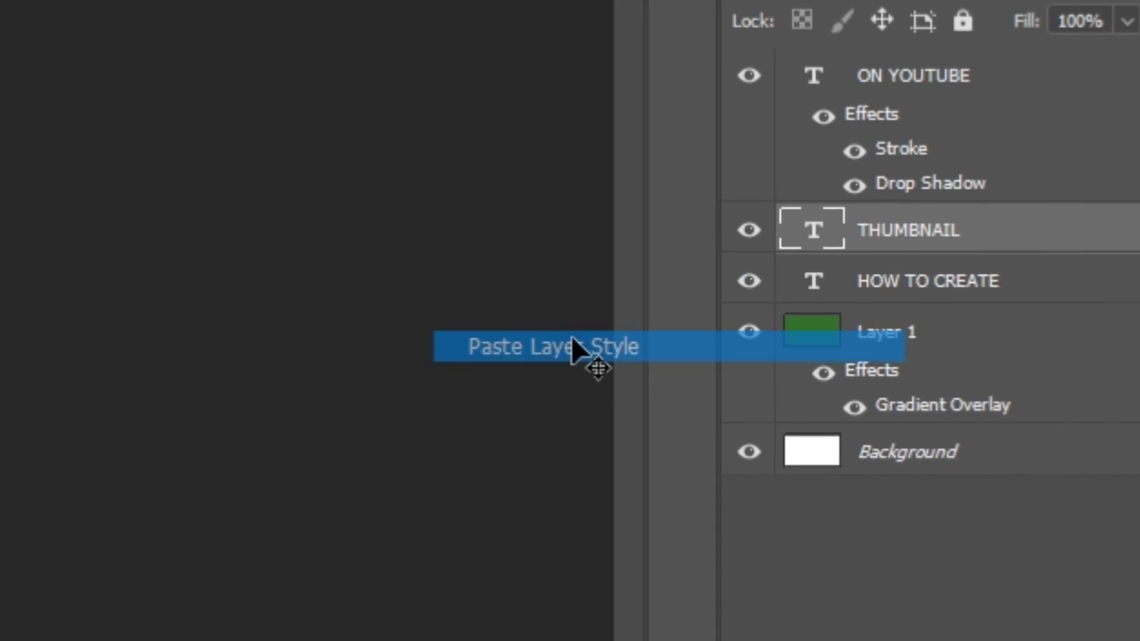
right_click(909, 369)
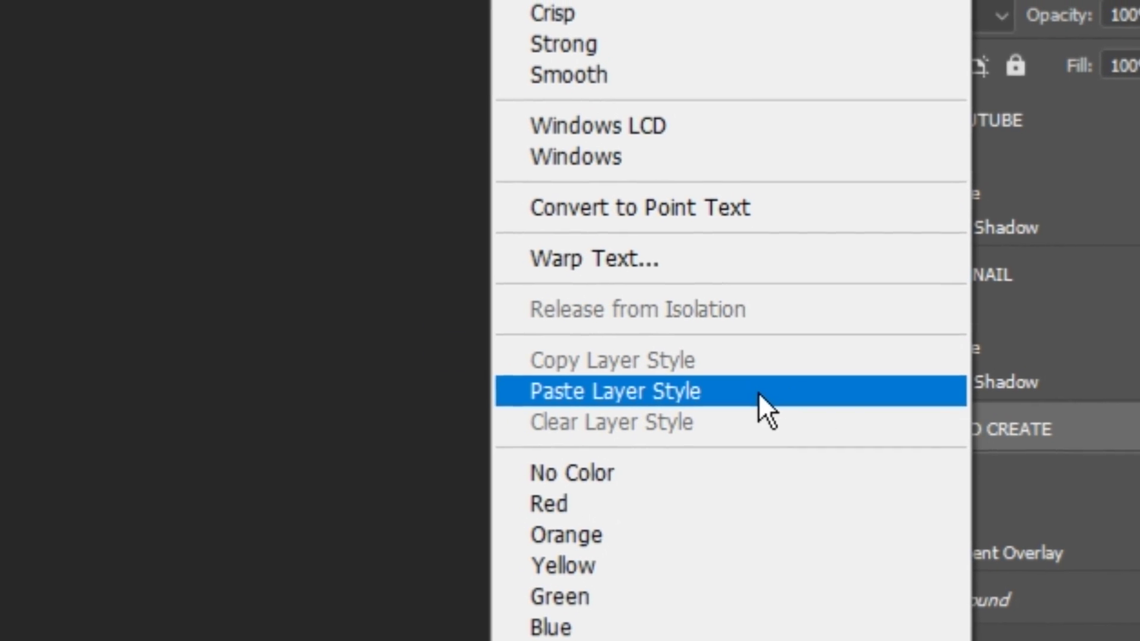
left_click(736, 383)
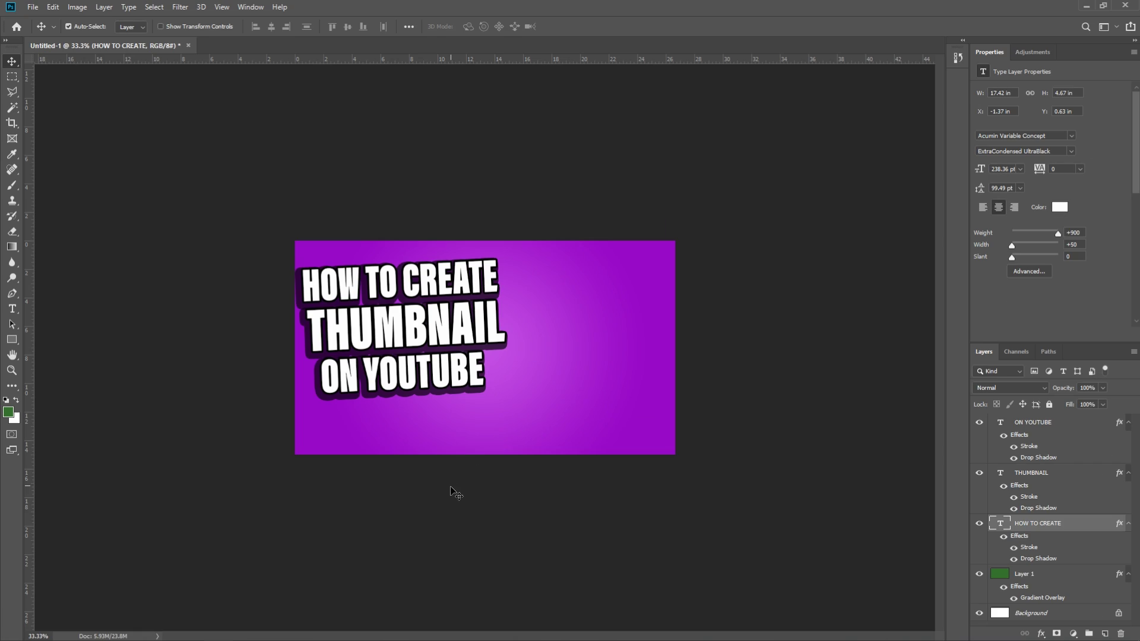
Nudge the HOW TO CREATE, THUMBNAIL and ON YOUTUBE lines slightly right, away from the canvas's left edge
left_click(447, 511)
key("shift+Right")
key("shift+Right")
left_click(440, 333)
key("shift+Right")
key("shift+Right")
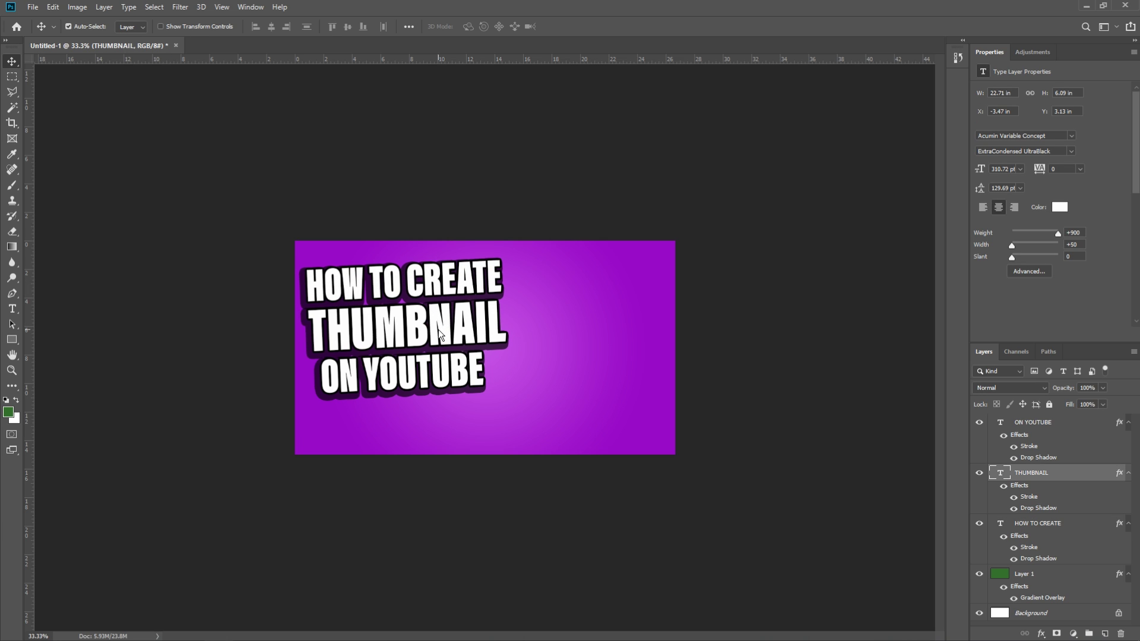
left_click(429, 387)
key("shift+Right")
key("shift+Right")
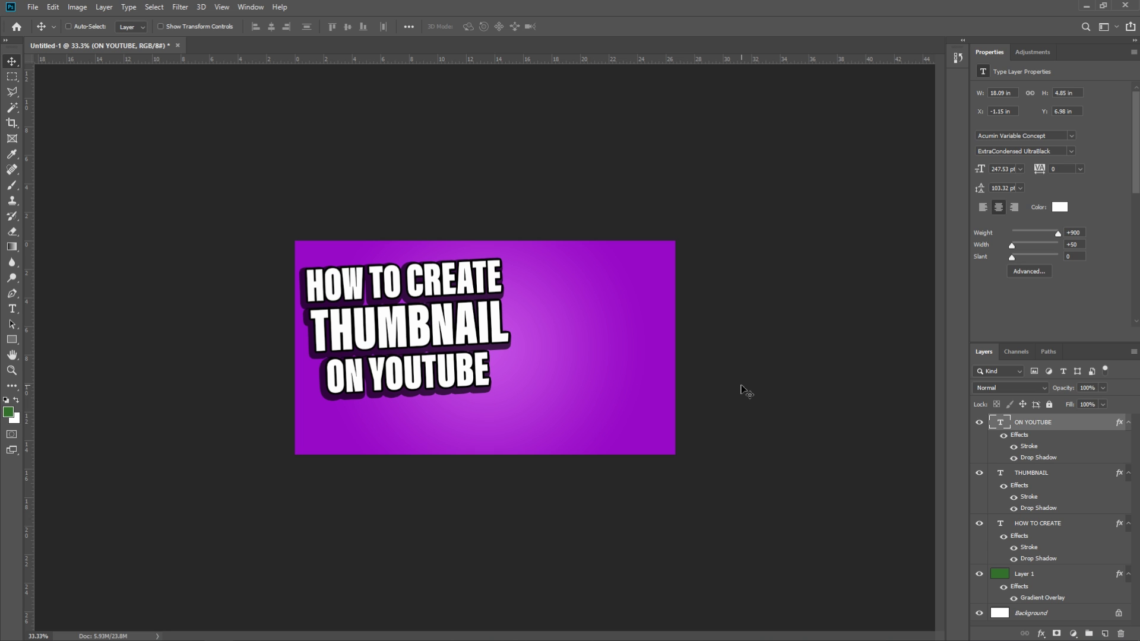
key("ctrl+minus")
key("ctrl+minus")
key("ctrl+plus")
key("ctrl+plus")
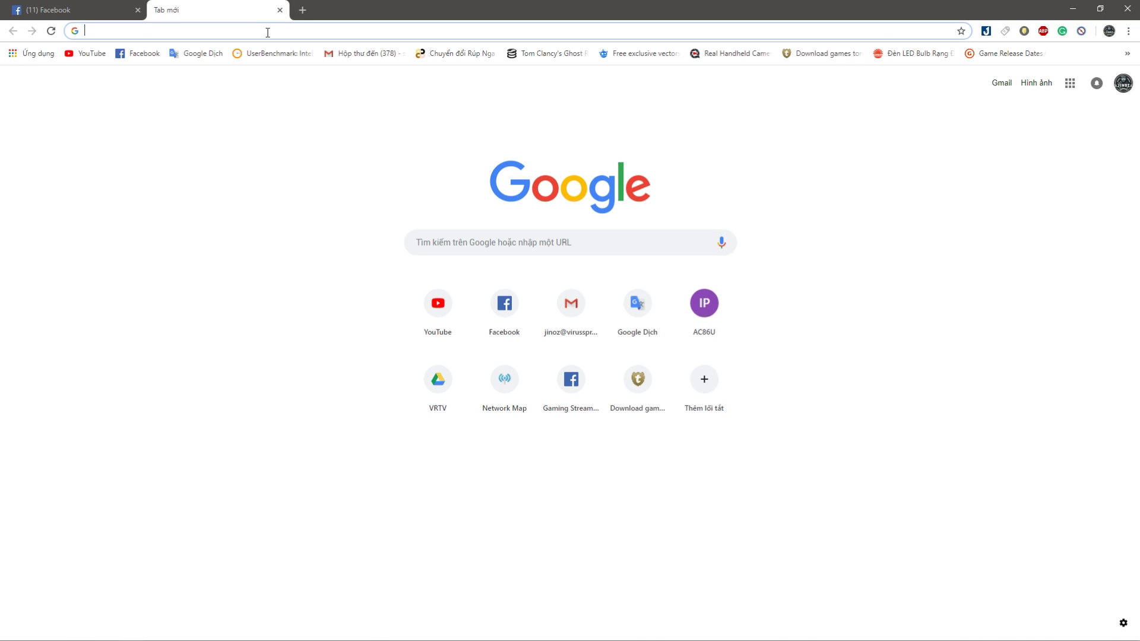
Search Google for YOUTUBE PNG, open the red play-button logo with the transparent background and copy the image
type("YOUTUBE")
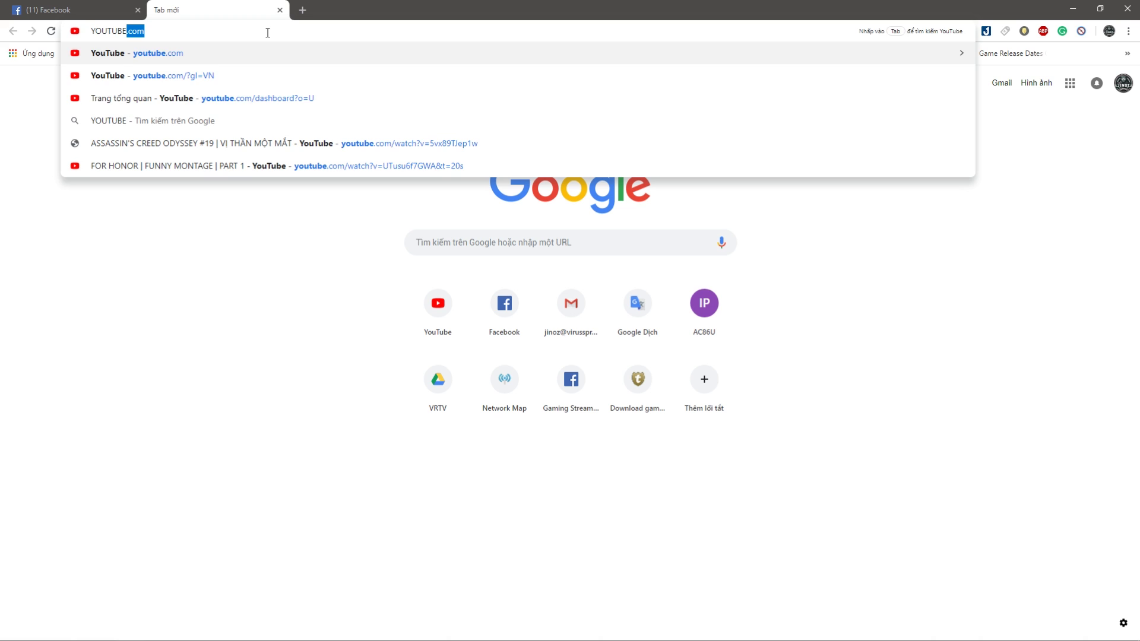
type(" PNG")
key("Return")
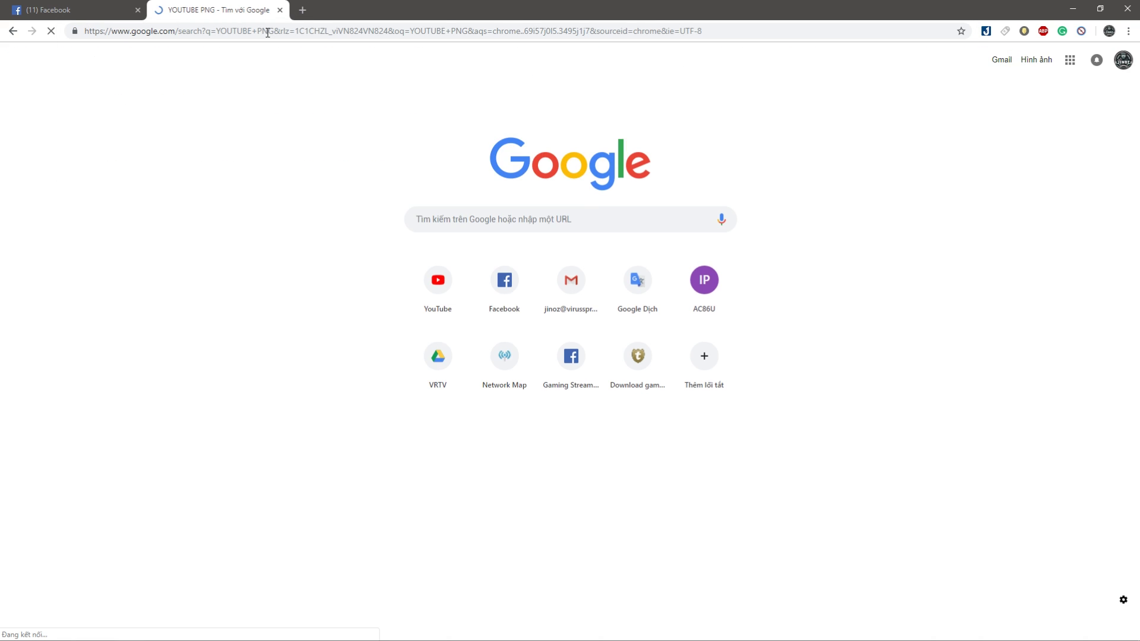
left_click(131, 246)
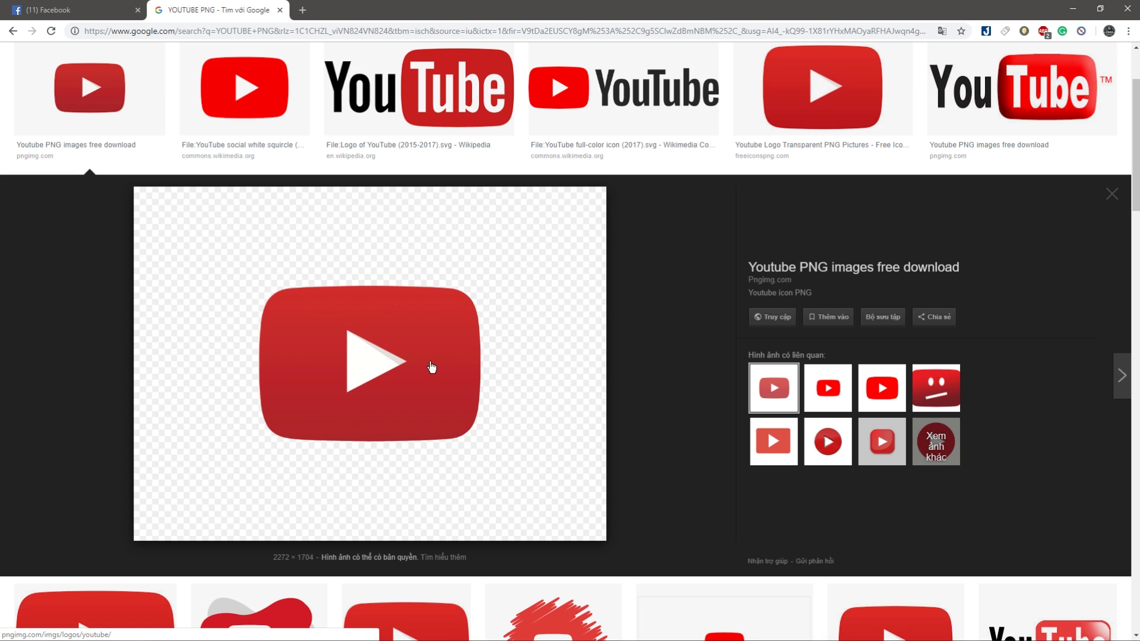
right_click(430, 361)
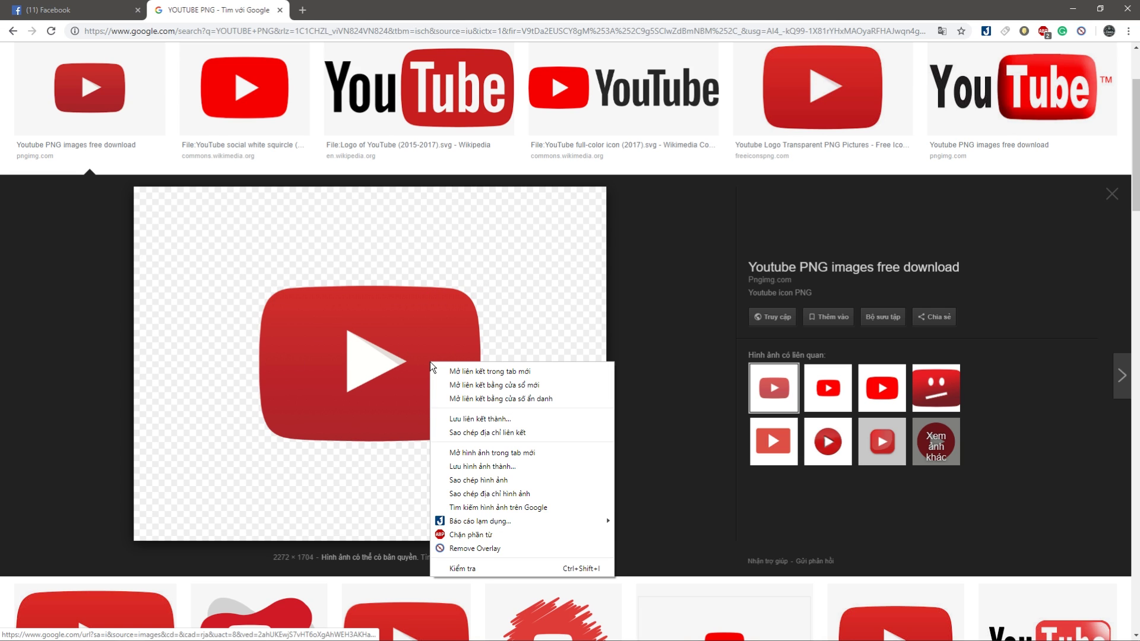
left_click(468, 482)
Switch to Photoshop, paste the copied YouTube logo just above Layer 1 and move it over the canvas's right part
key("alt+Tab")
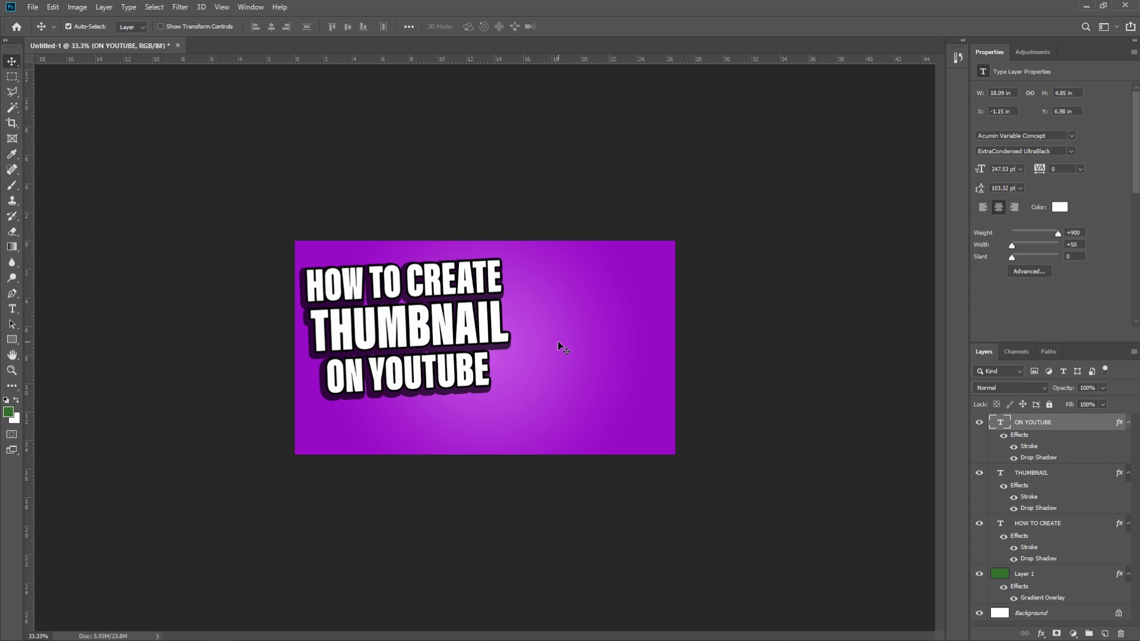
left_click(558, 341)
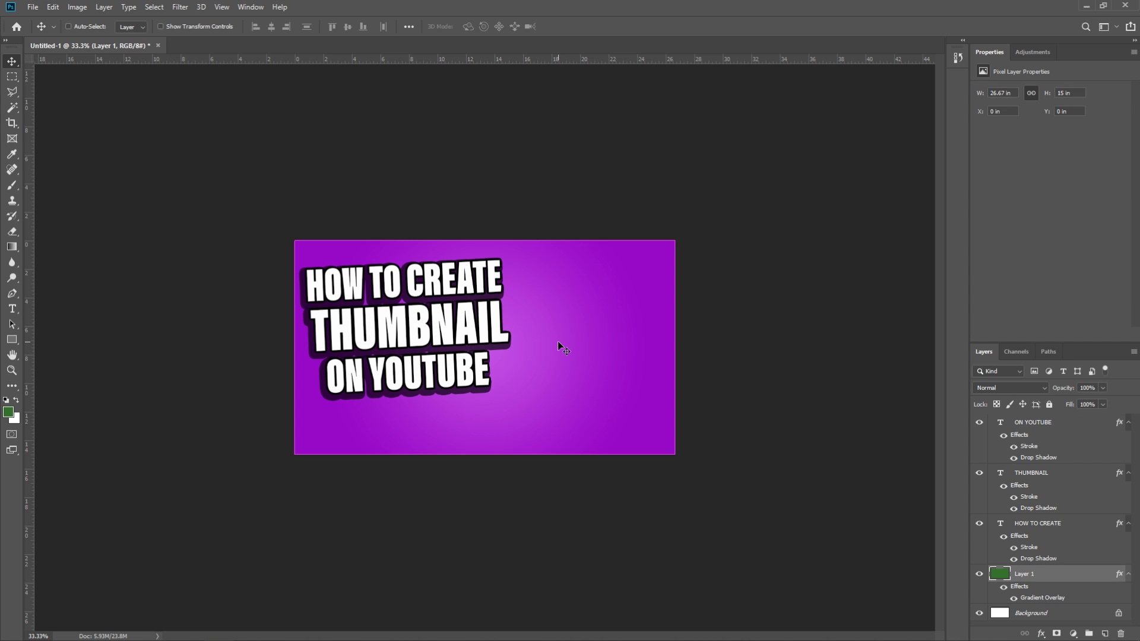
key("ctrl+v")
left_click_drag(558, 341, 584, 316)
left_click_drag(632, 388, 562, 320)
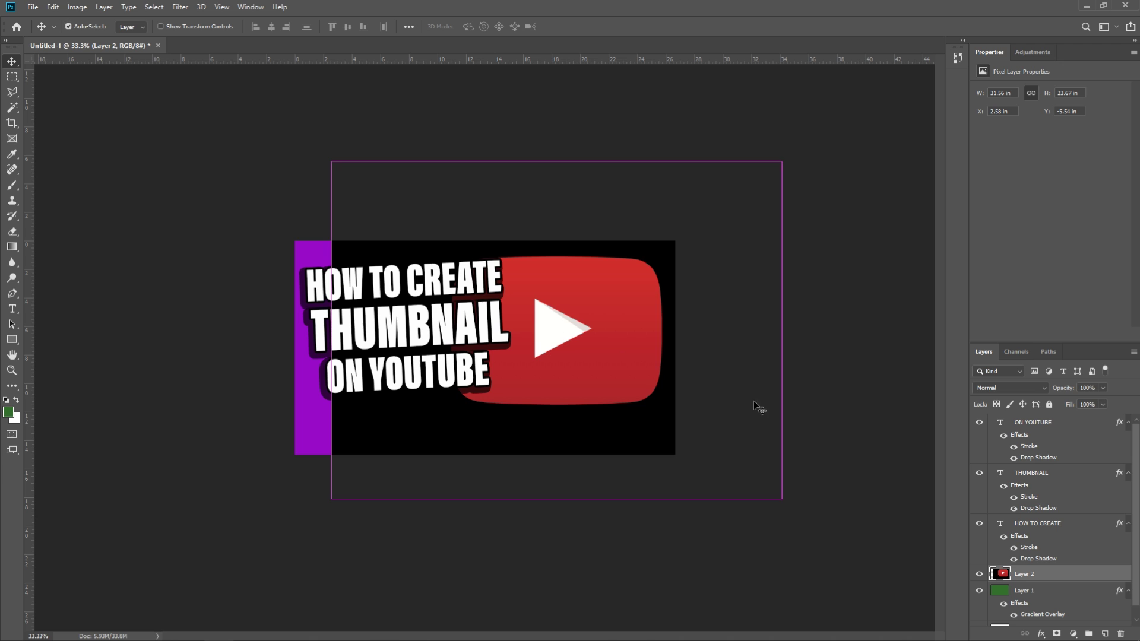
Scale the logo down to about 15.98 × 11.98 in on the canvas's right side and select its black background with the Magic Wand
key("ctrl+t")
left_click_drag(775, 168, 564, 325)
left_click_drag(497, 399, 599, 334)
key("Return")
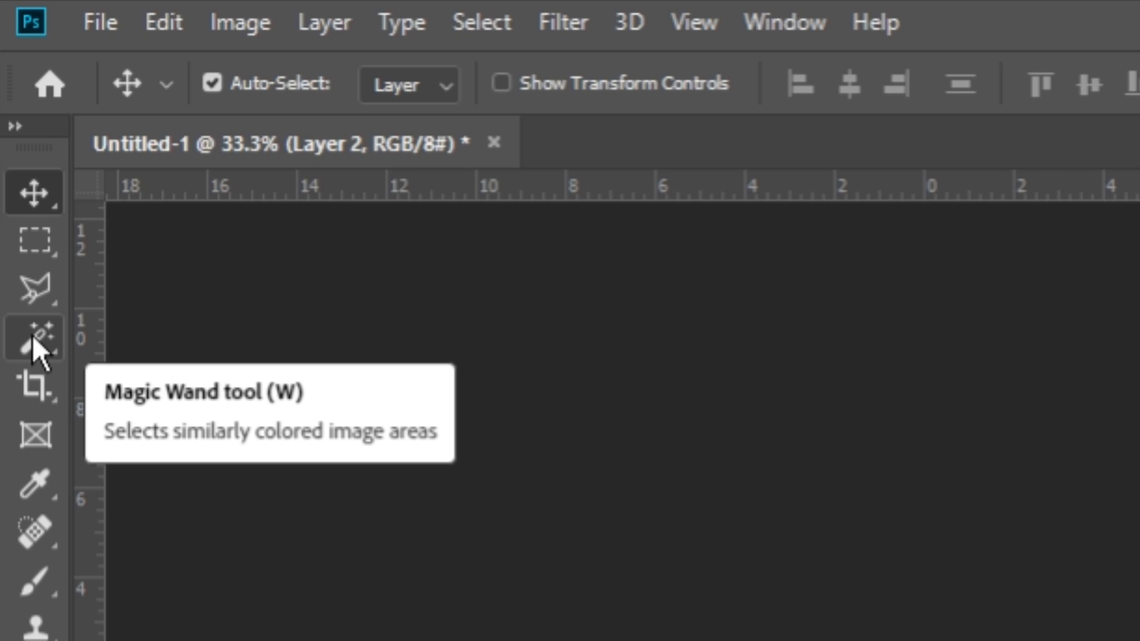
left_click(32, 335)
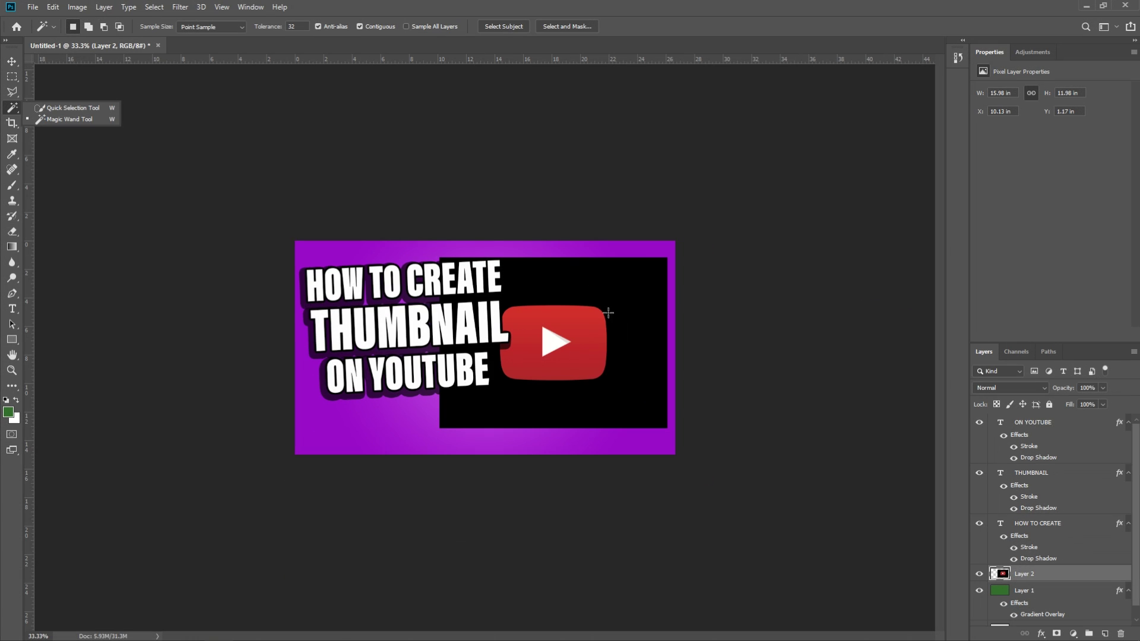
left_click(640, 300)
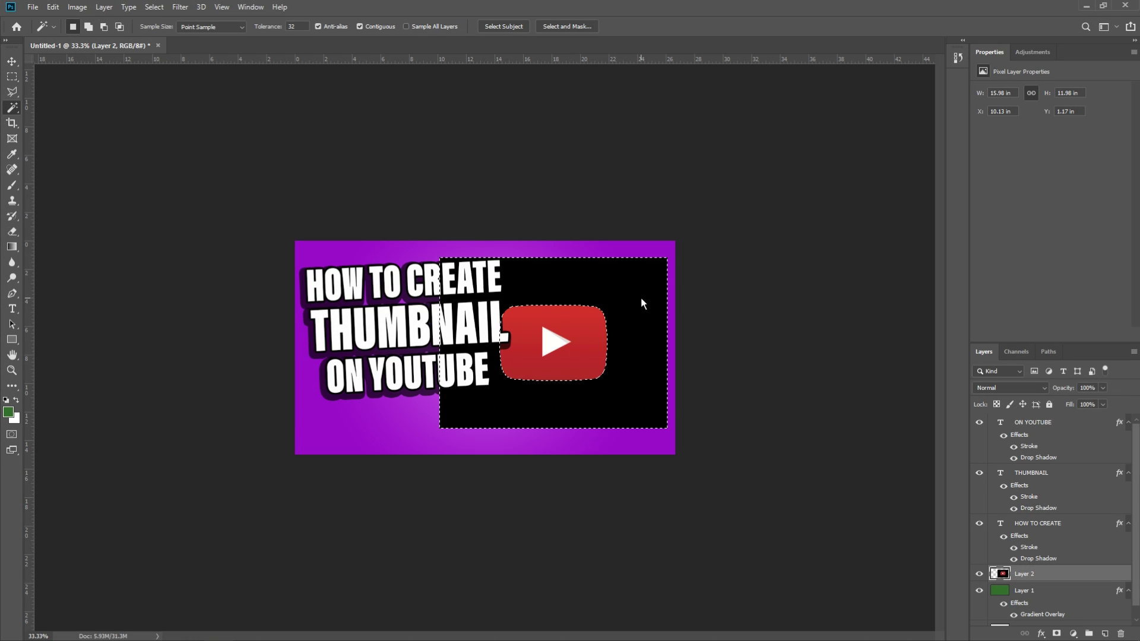
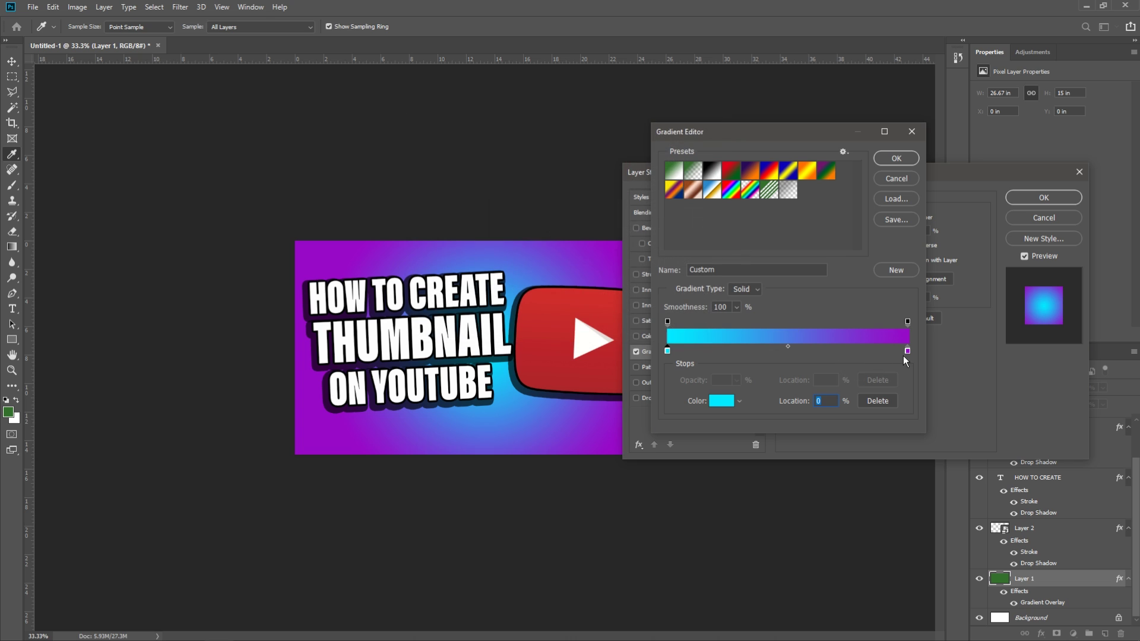
Change the outer stop of Layer 1's gradient overlay to blue 095ac7 and apply the layer style
mouse_move(573, 205)
left_mouse_down()
mouse_move(576, 182)
mouse_move(578, 204)
left_mouse_up()
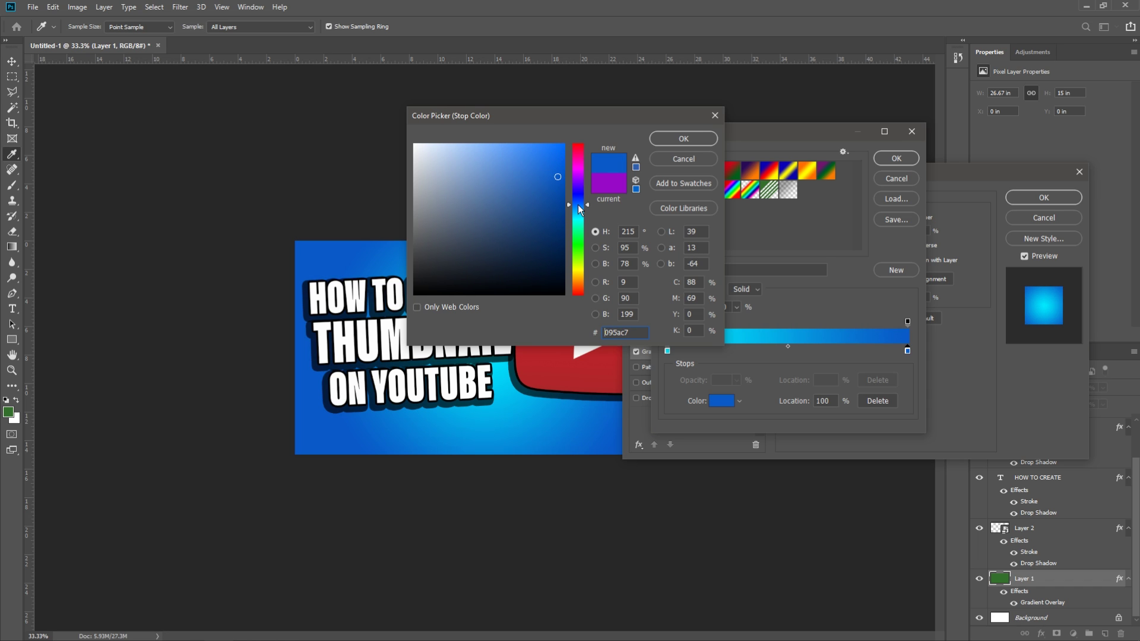
mouse_move(579, 206)
left_mouse_down()
mouse_move(582, 232)
mouse_move(579, 204)
left_mouse_up()
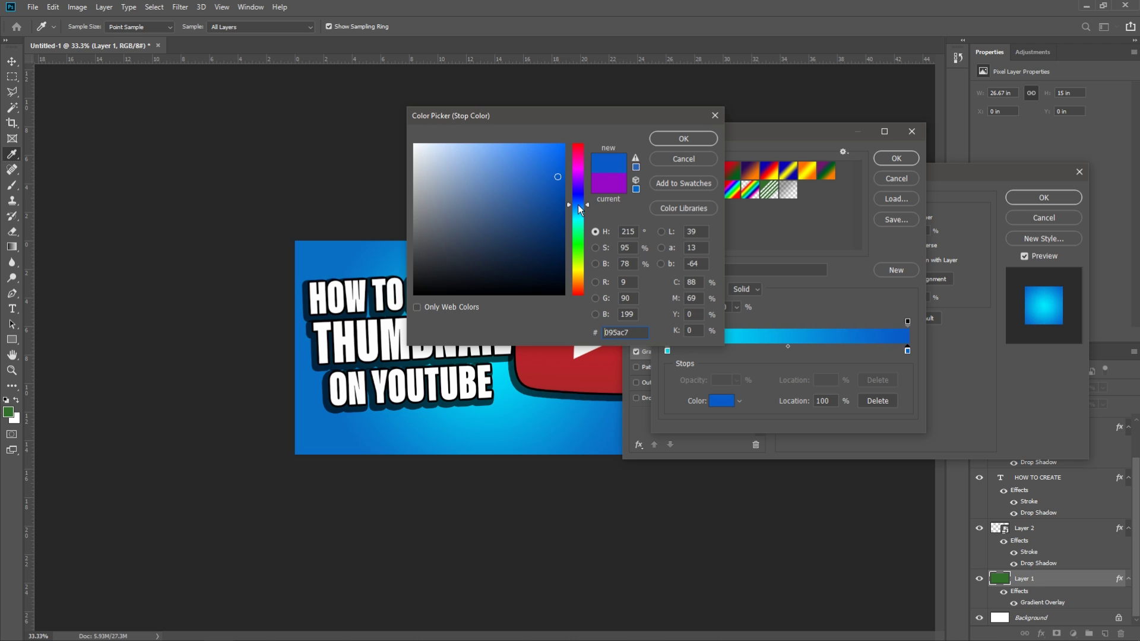
left_click_drag(547, 118, 708, 92)
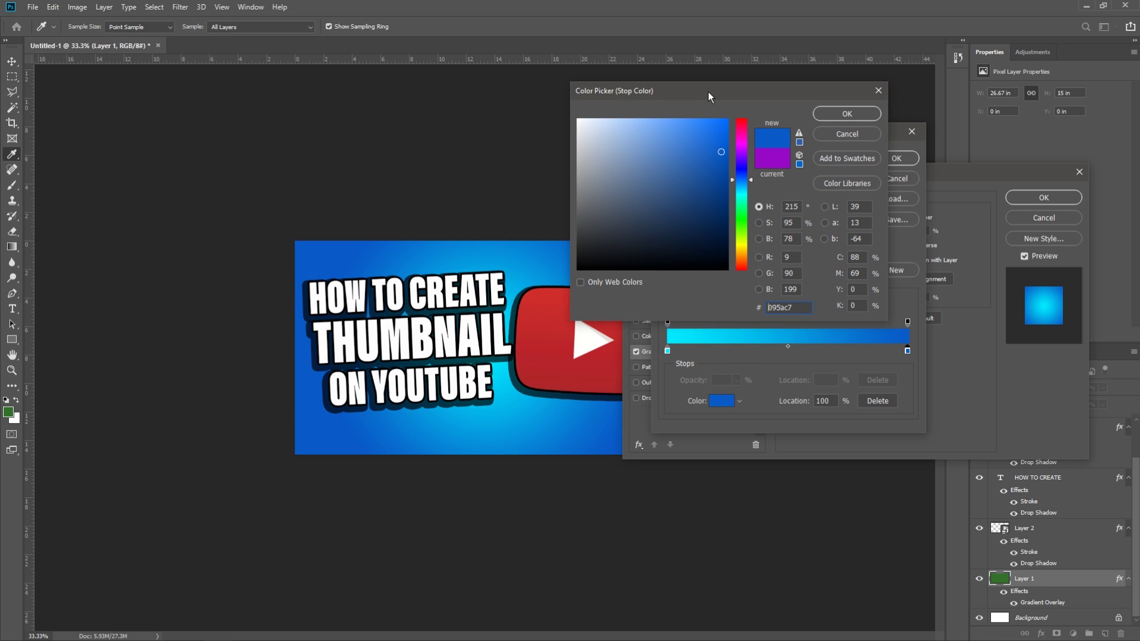
left_click(846, 114)
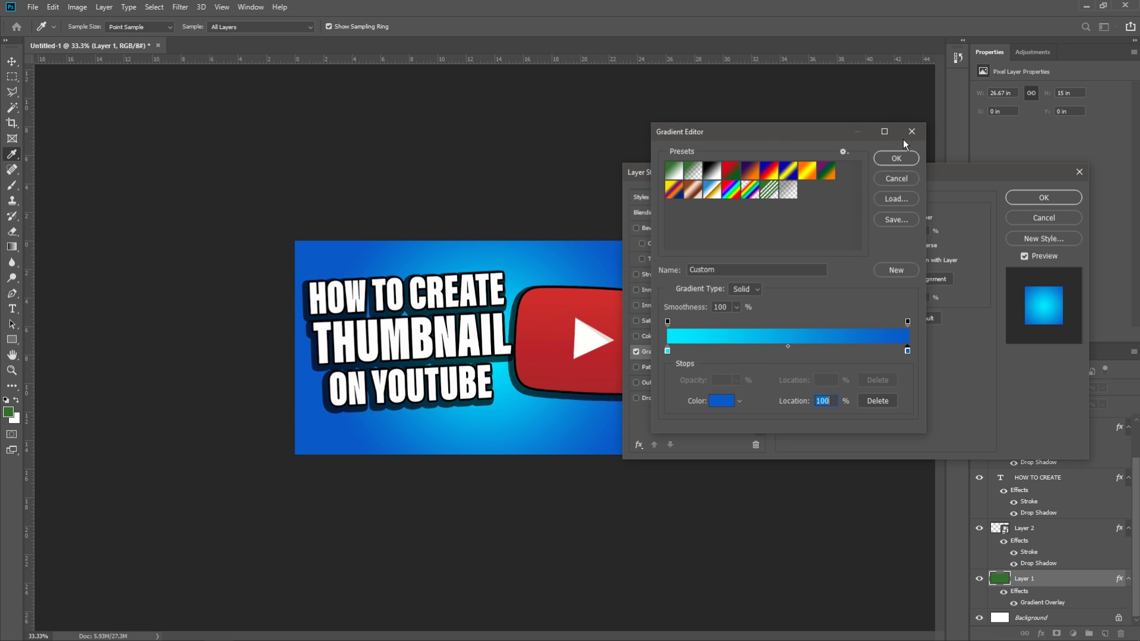
left_click(896, 158)
left_click(1031, 197)
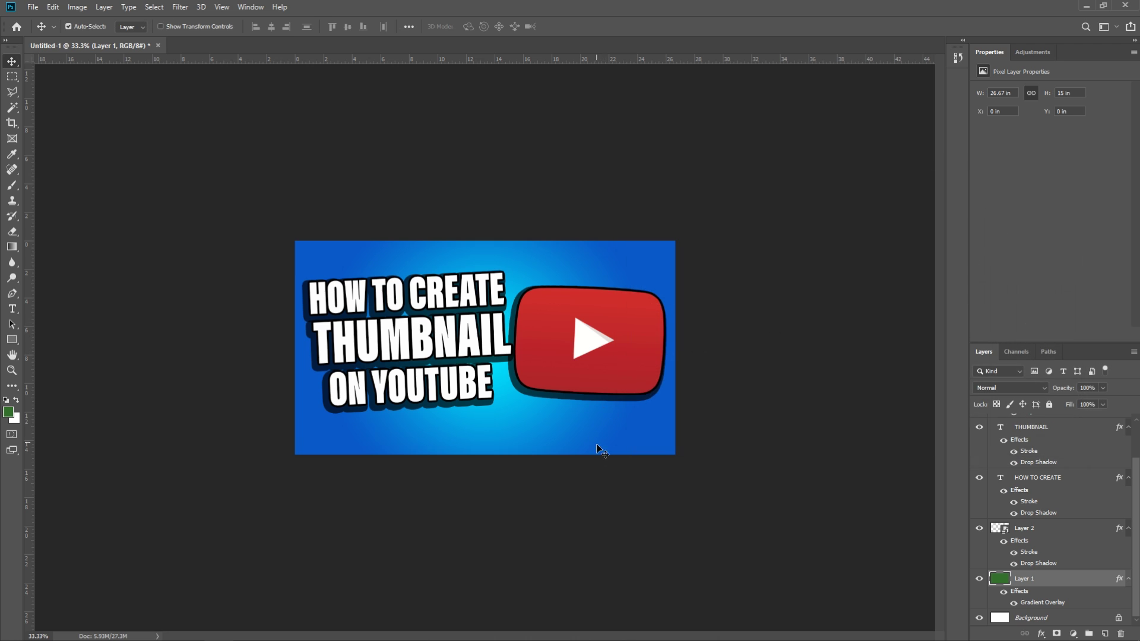
left_click(736, 517)
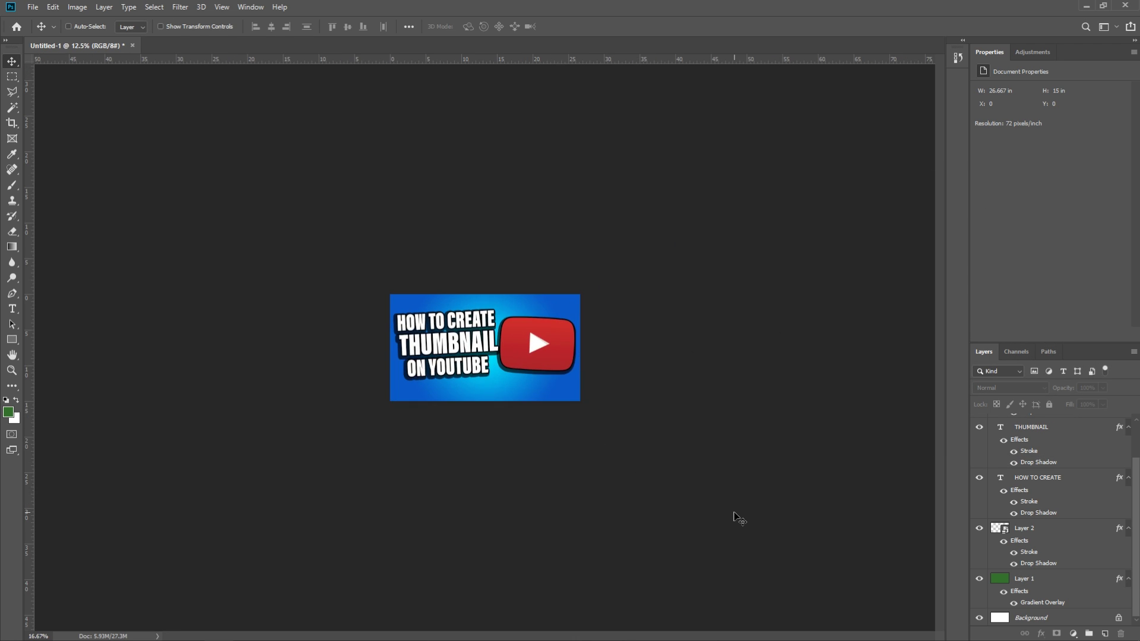
left_click(511, 403)
left_click(596, 347)
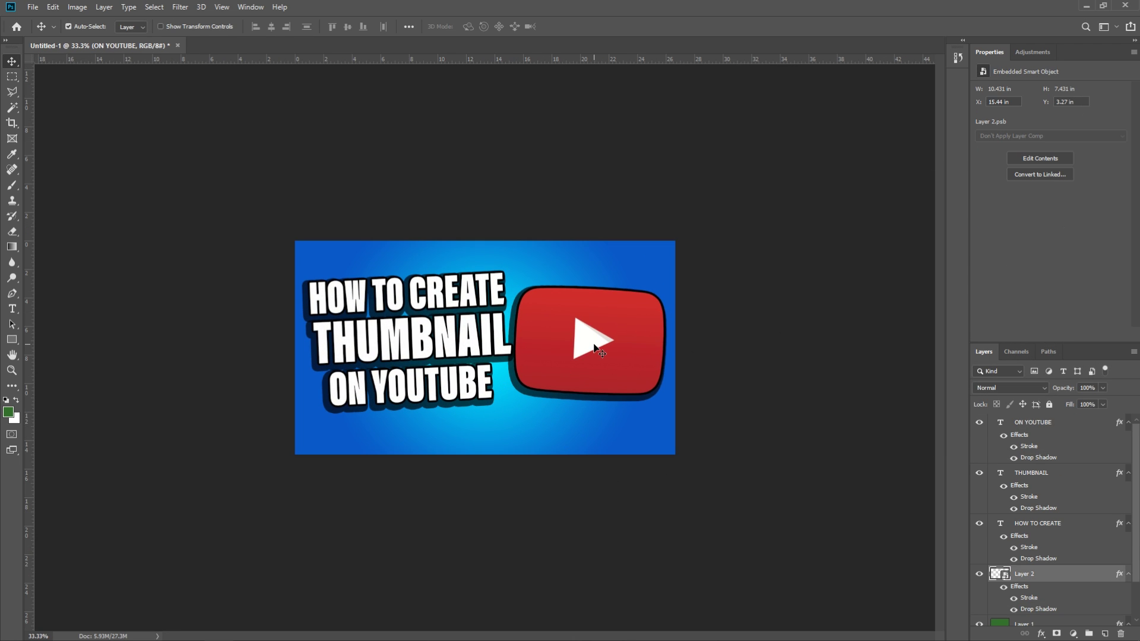
left_click(612, 243)
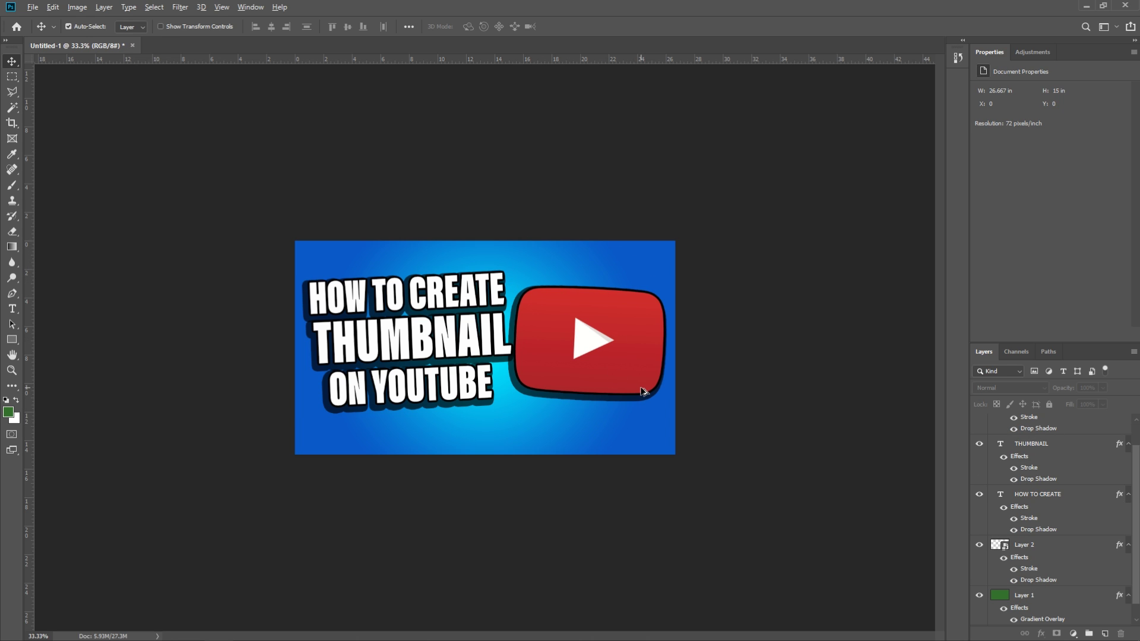
Switch to the browser, search Google Images for STAR PNG and copy the rounded yellow vector star image
key("alt+Tab")
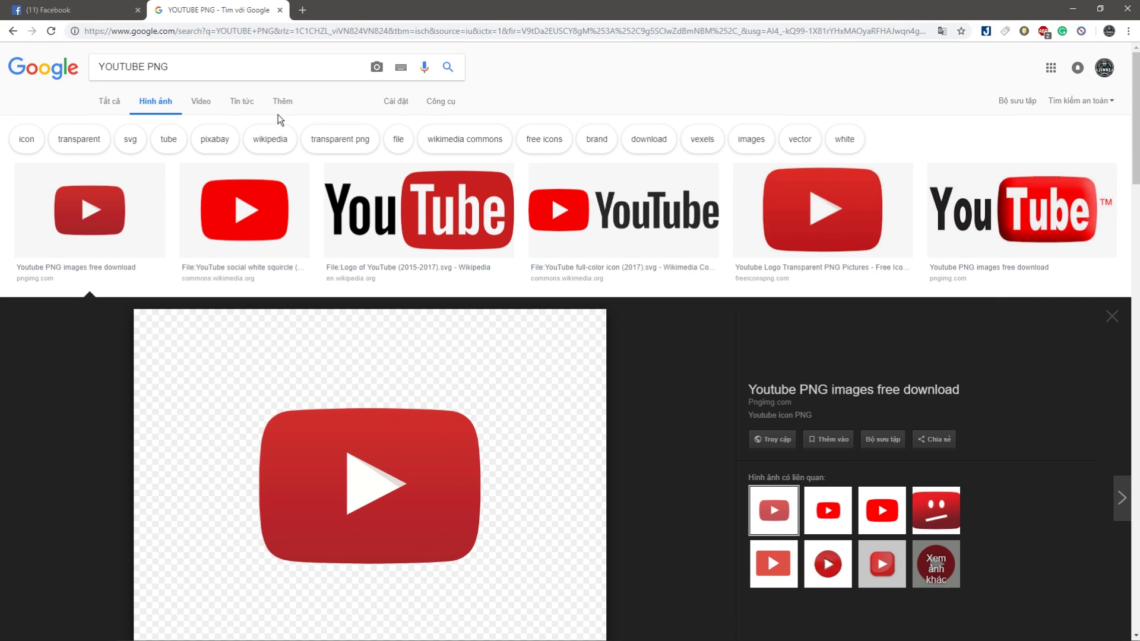
double_click(124, 66)
type("S")
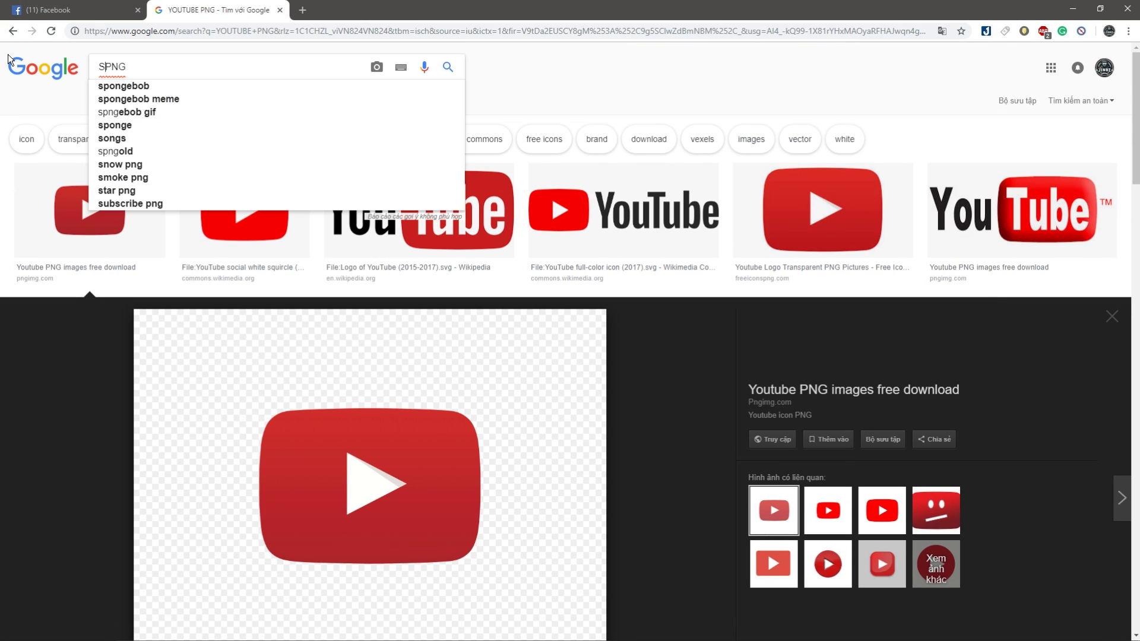
type("TAR")
key("Return")
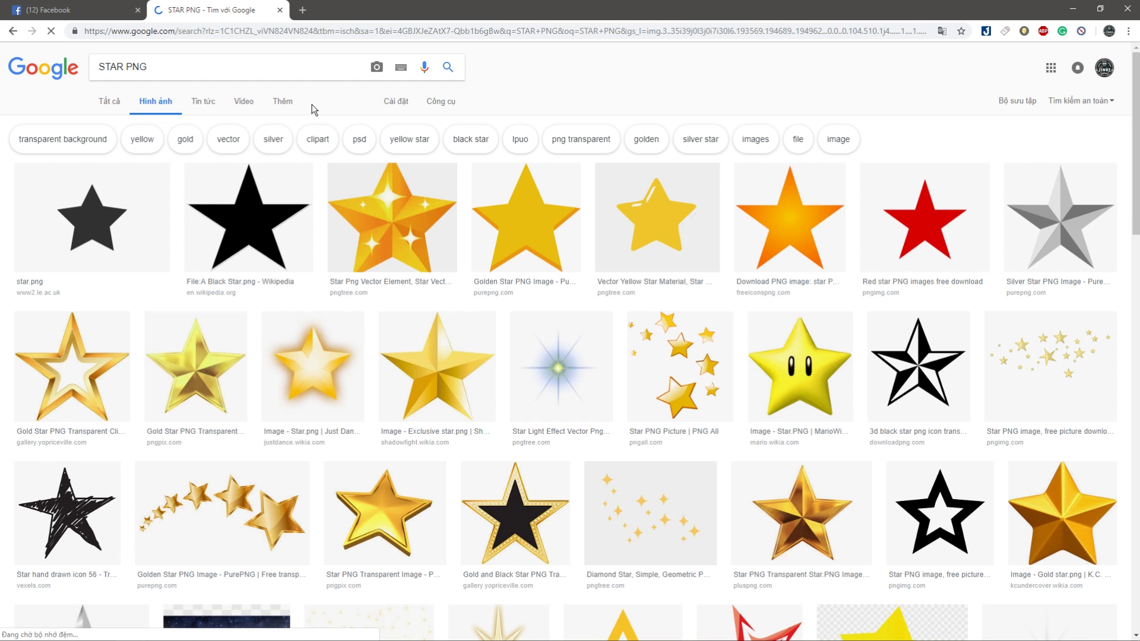
left_click(676, 233)
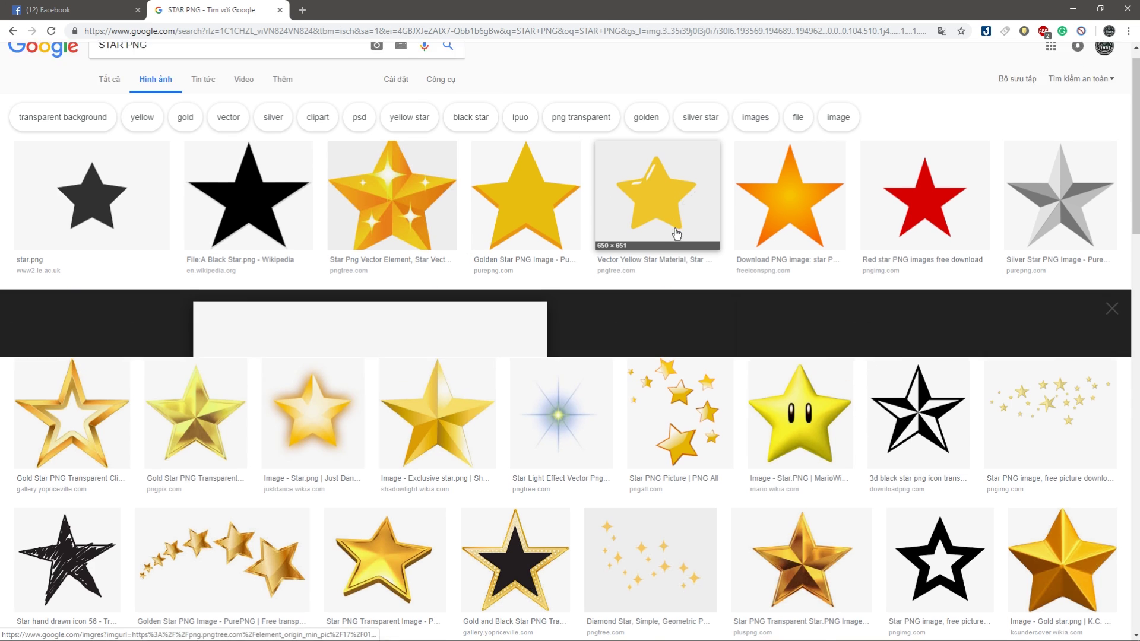
right_click(407, 347)
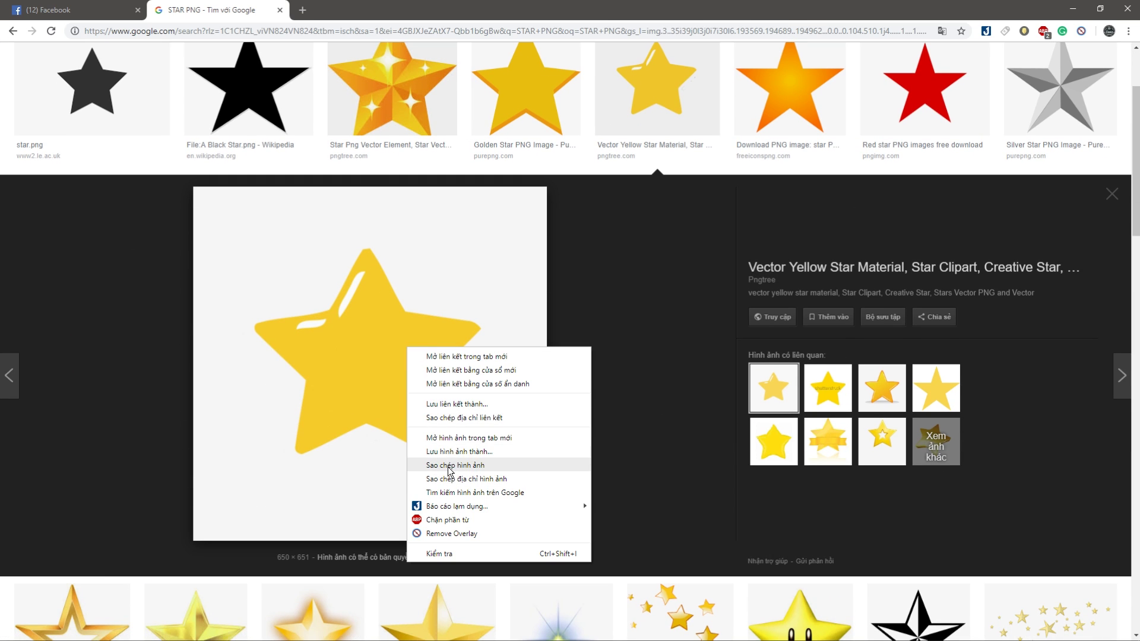
left_click(450, 465)
Switch to Photoshop, paste the copied star image as a layer above the YouTube logo and place it over the logo
key("alt+Tab")
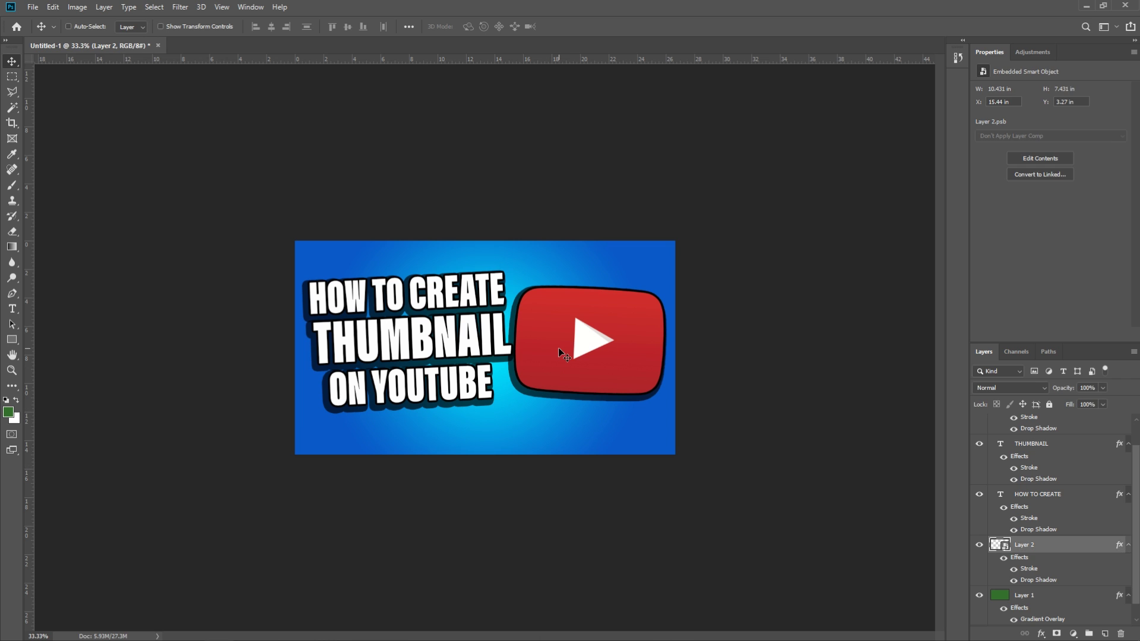
key("ctrl+v")
left_click_drag(558, 349, 622, 333)
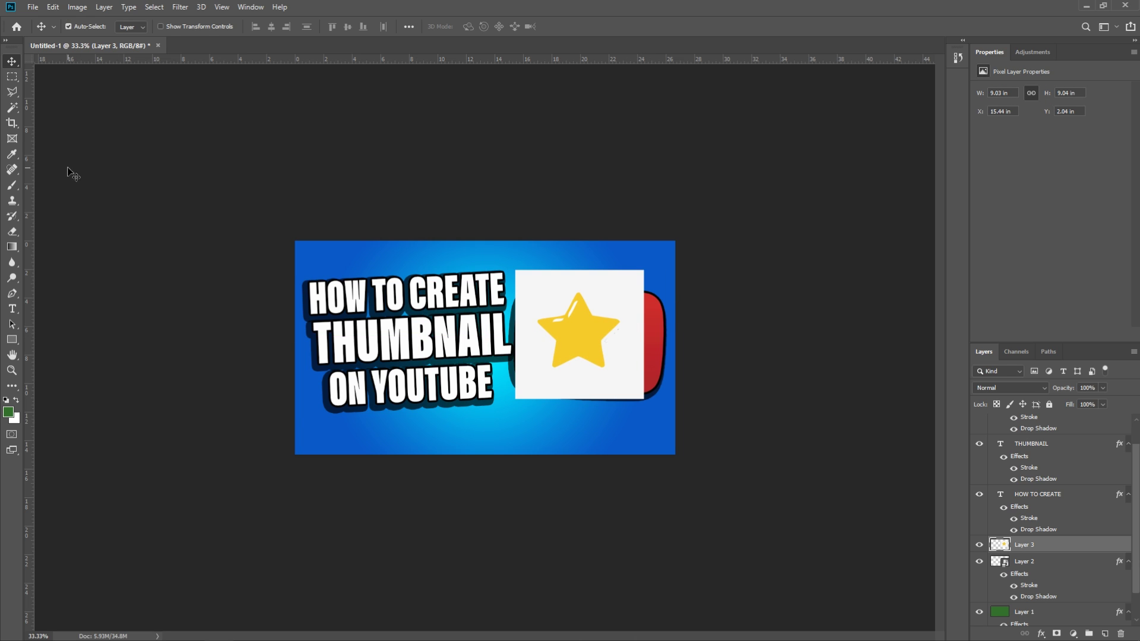
Remove the white background around the yellow star with the Magic Wand and clear the selection
left_click(11, 109)
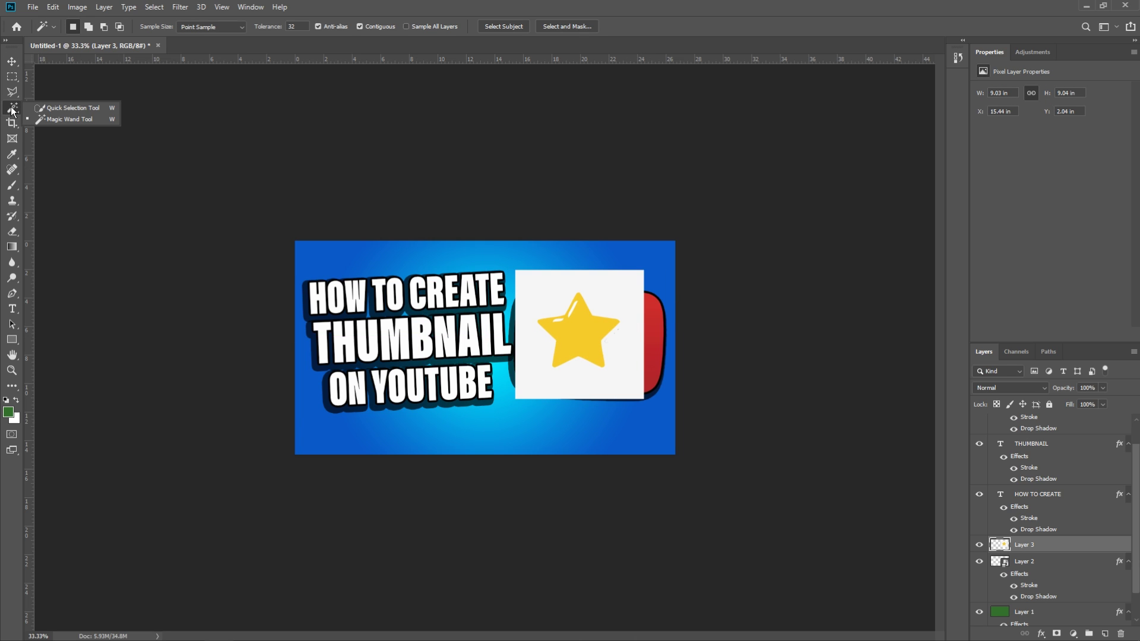
left_click(606, 303)
key("Delete")
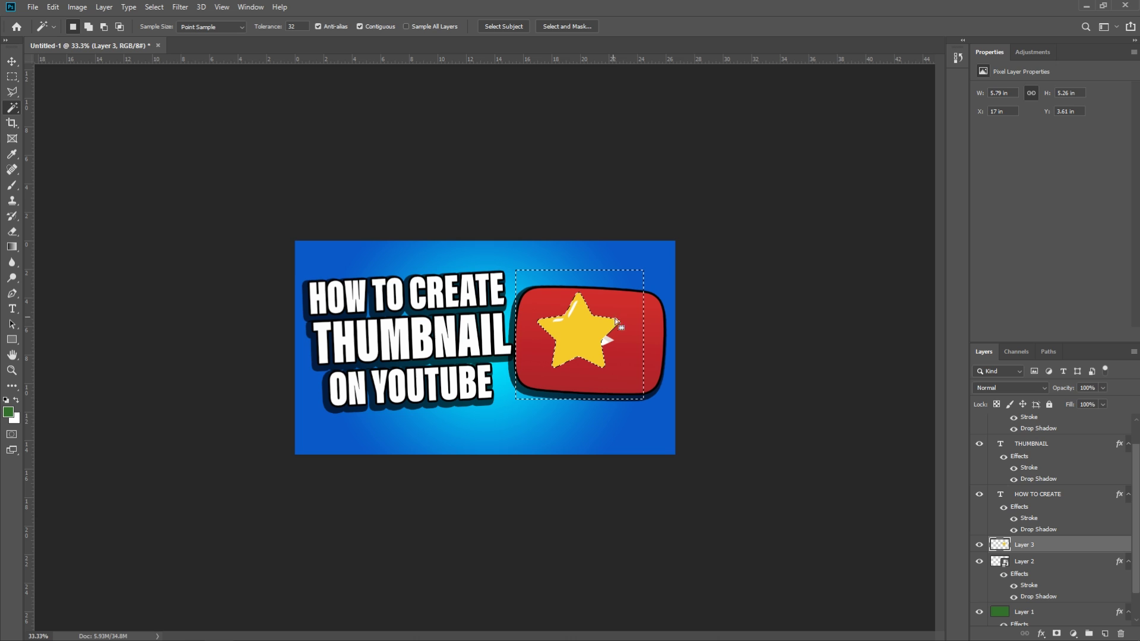
key("ctrl+d")
left_click(12, 62)
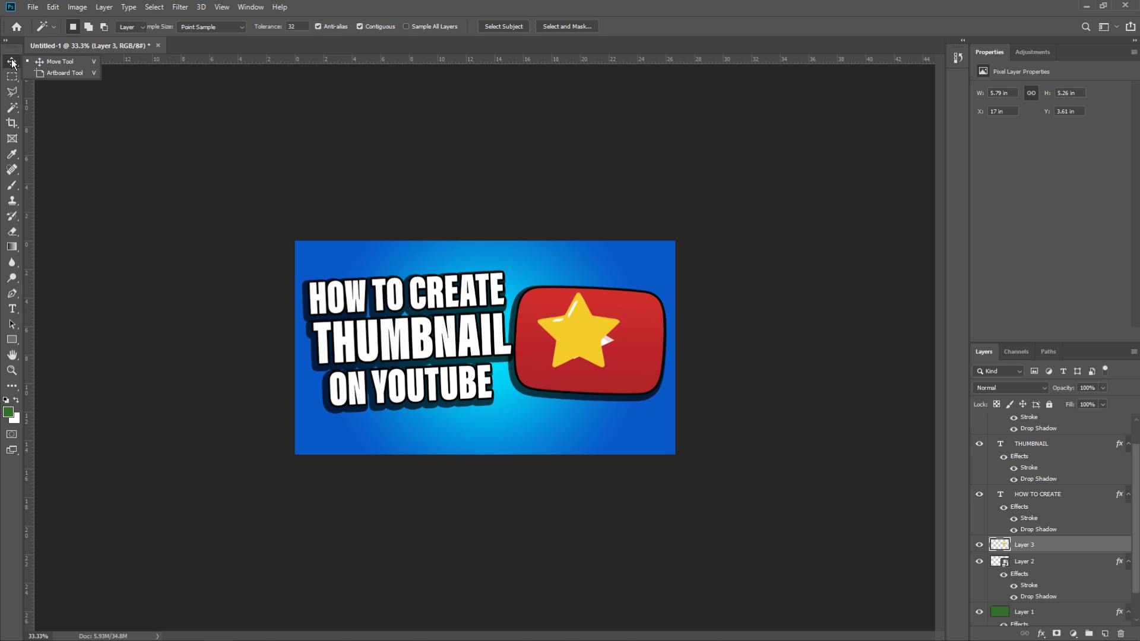
right_click(1034, 549)
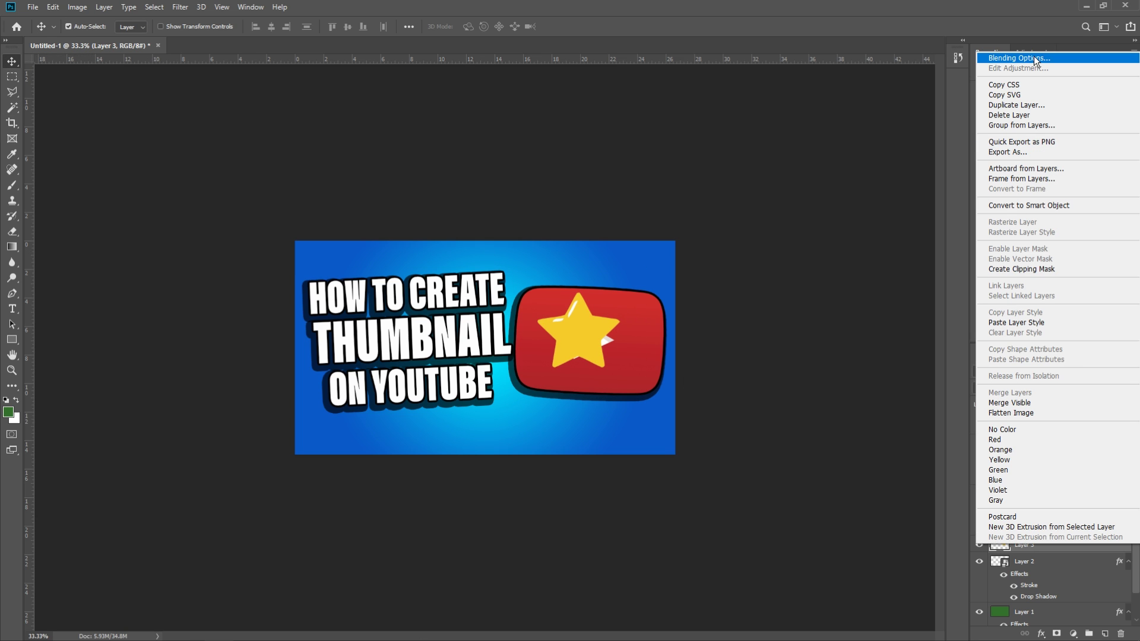
left_click(1034, 57)
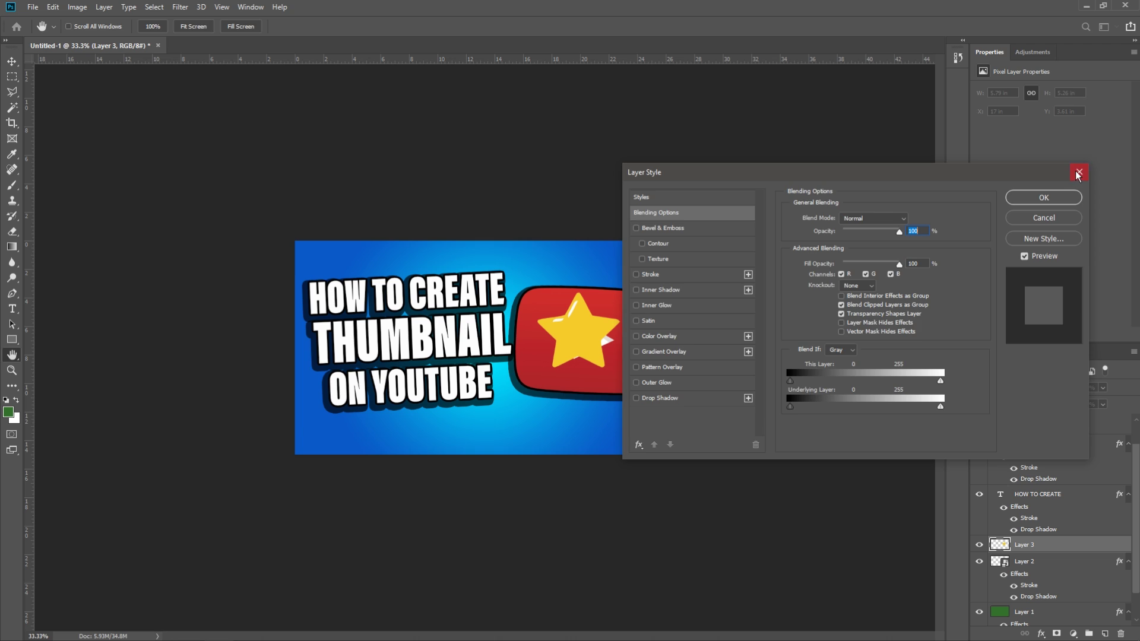
left_click(1079, 172)
Convert the star layer to a smart object and transform it to 58.39% scale, rotated 13.55°, placed beneath the gap between title and logo
right_click(1037, 544)
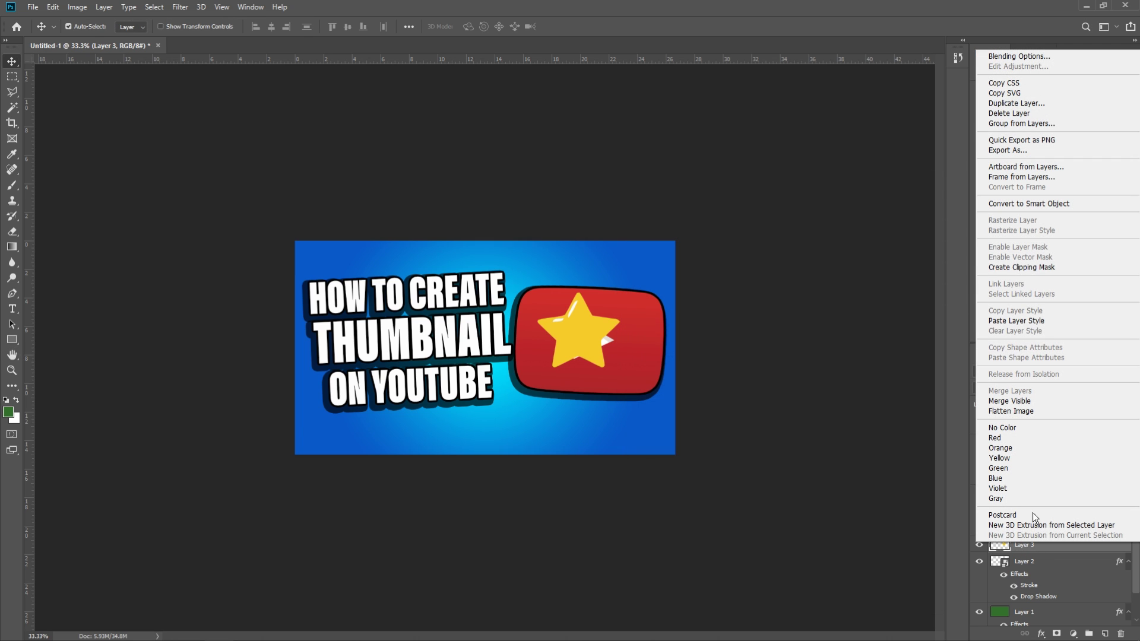
left_click(1049, 206)
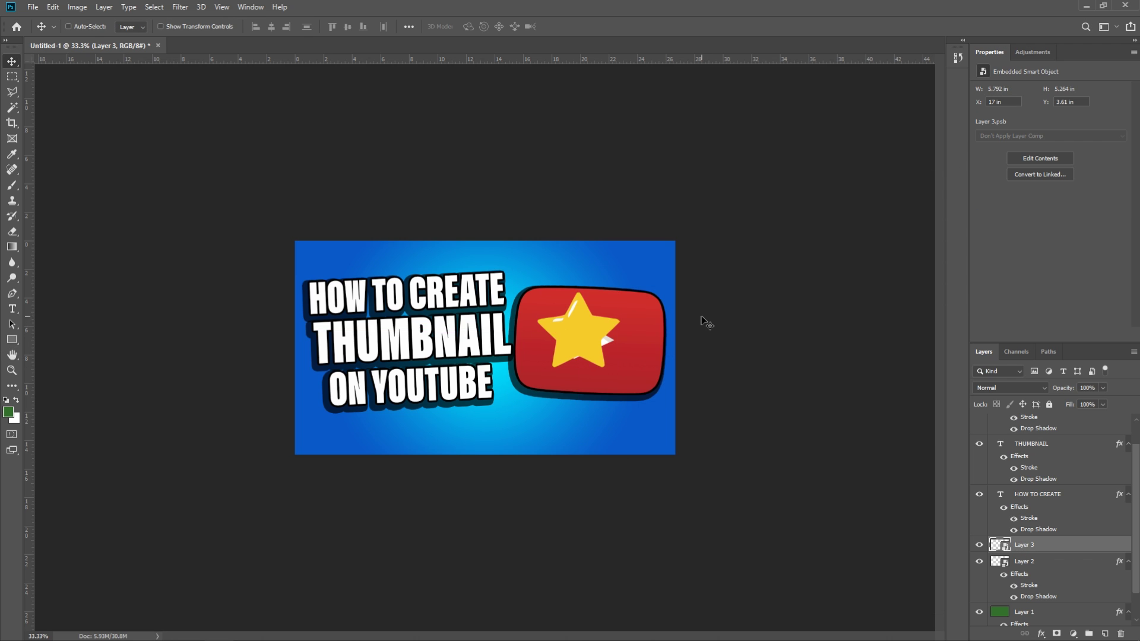
key("ctrl+t")
left_click_drag(621, 286, 558, 445)
left_click_drag(591, 399, 606, 392)
left_click_drag(575, 414, 534, 416)
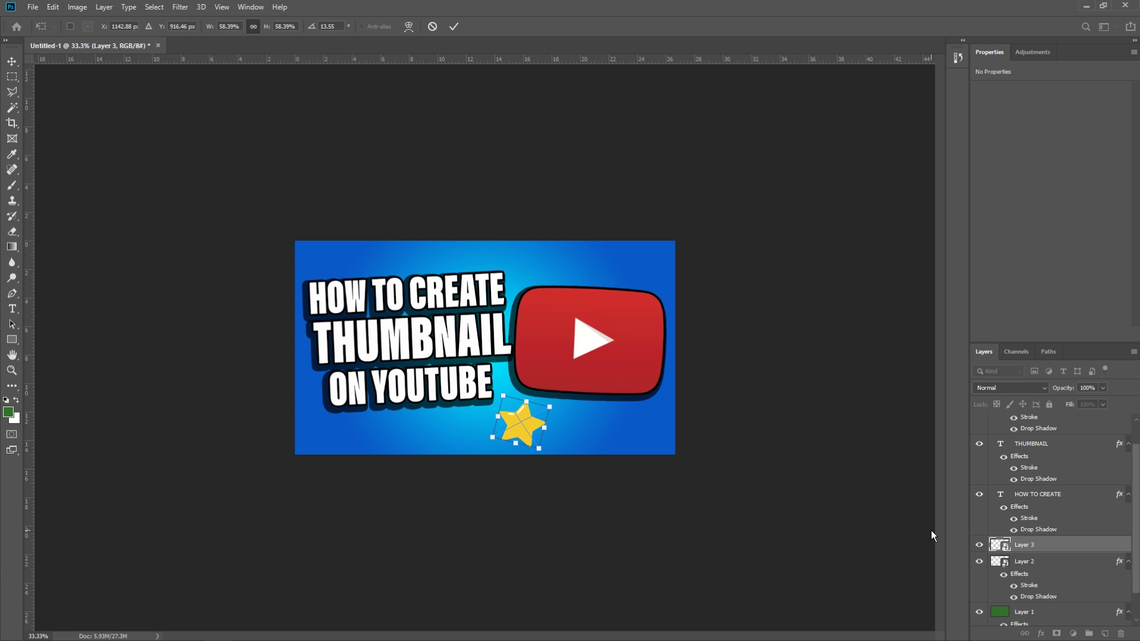
key("Return")
Move the star layer above the title layers and place a copy scaled to 27.37% beneath ON YOUTUBE
scroll(1021, 544, "up", 2)
left_click_drag(1037, 384, 1022, 427)
left_click_drag(539, 427, 441, 423)
key("ctrl+t")
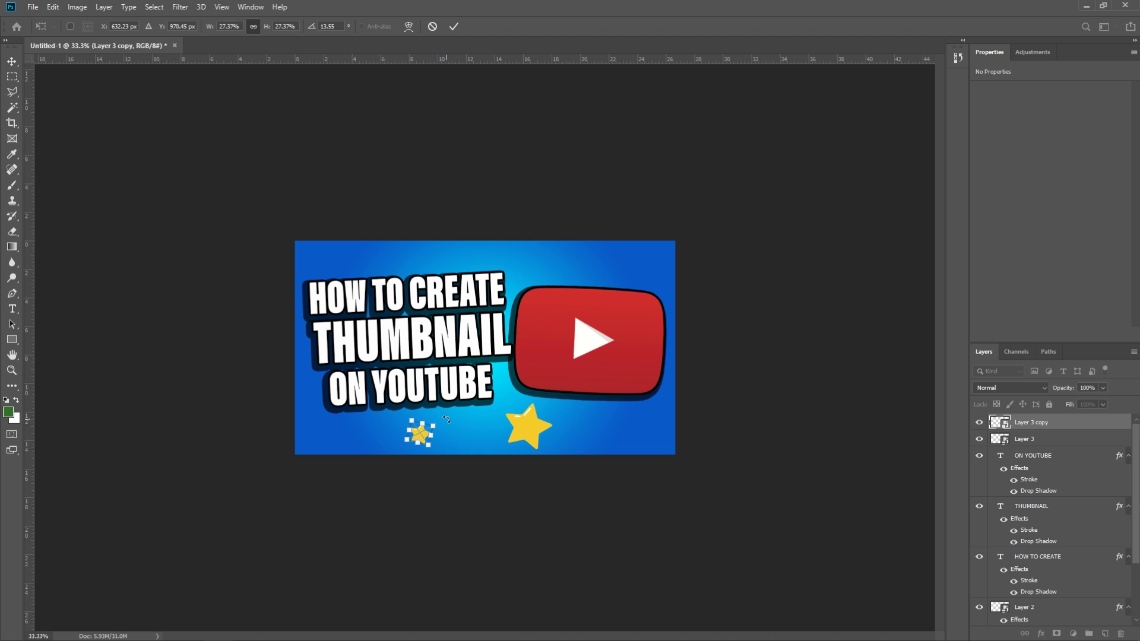
key("Return")
Duplicate the large star, shrink the copy to about 2.31 × 2.21 in and place it in the thumbnail's upper-right corner
left_click(530, 430)
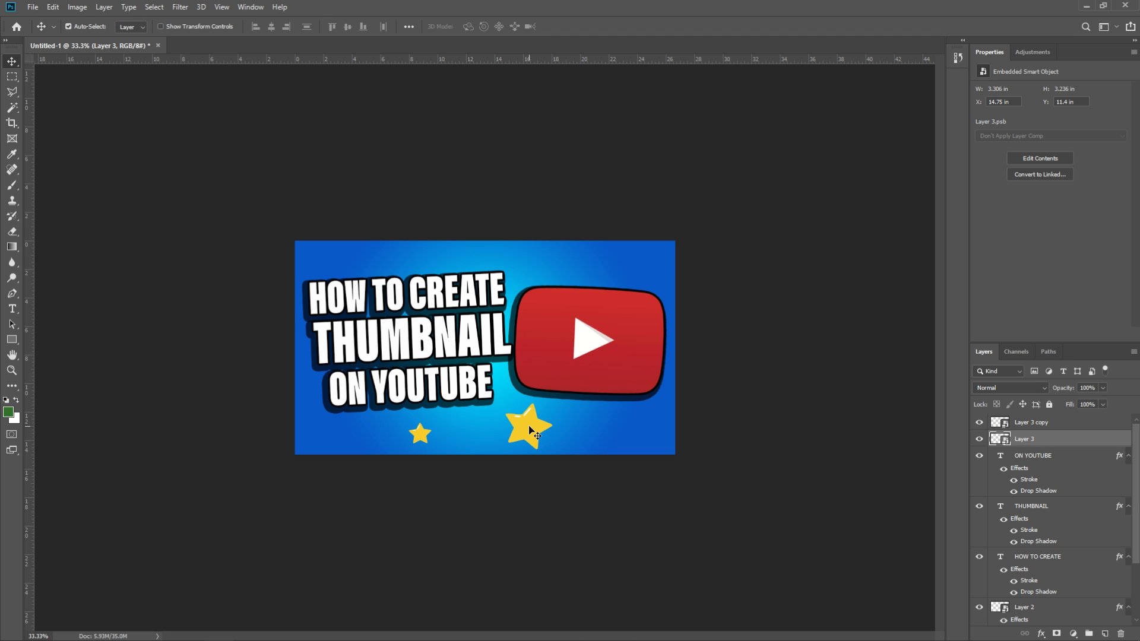
key("ctrl+j")
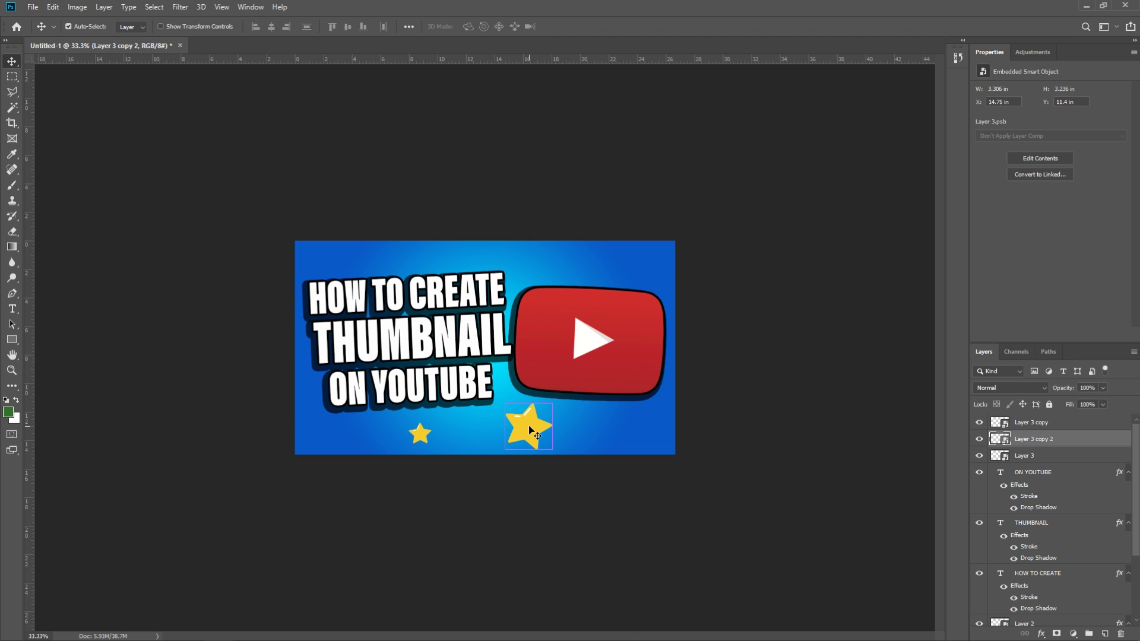
left_click_drag(532, 426, 644, 269)
key("ctrl+t")
key("Return")
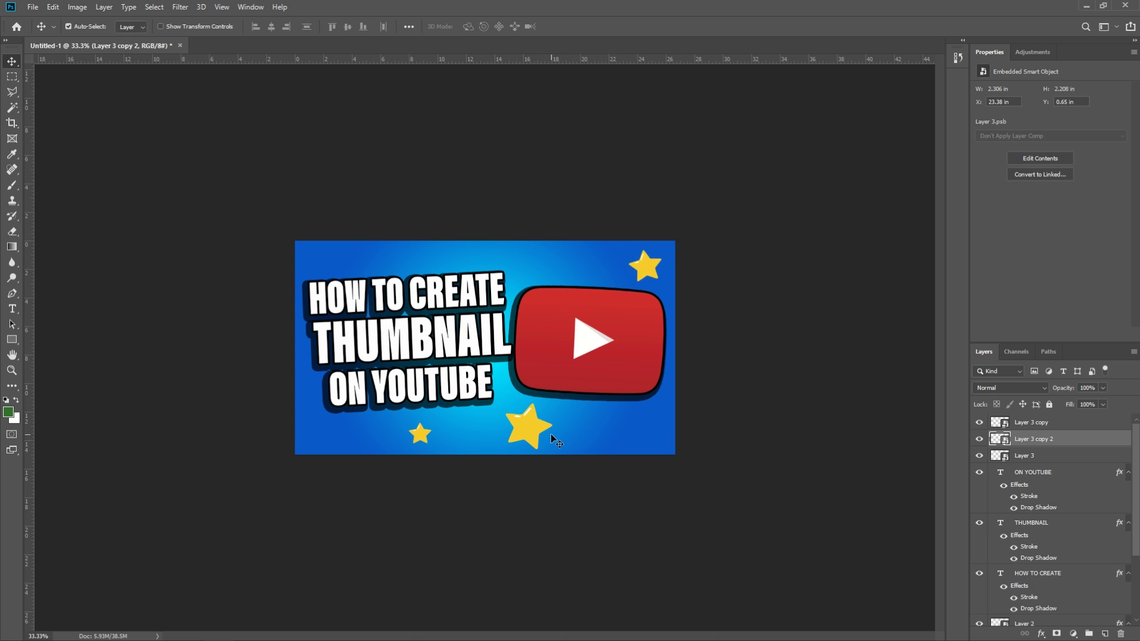
Duplicate the large star again, shrink the copy to about 2.03 × 1.97 in and place it in the thumbnail's upper-left corner
left_click(527, 438)
key("ctrl+j")
key("ctrl+t")
left_click_drag(527, 434, 336, 242)
key("Return")
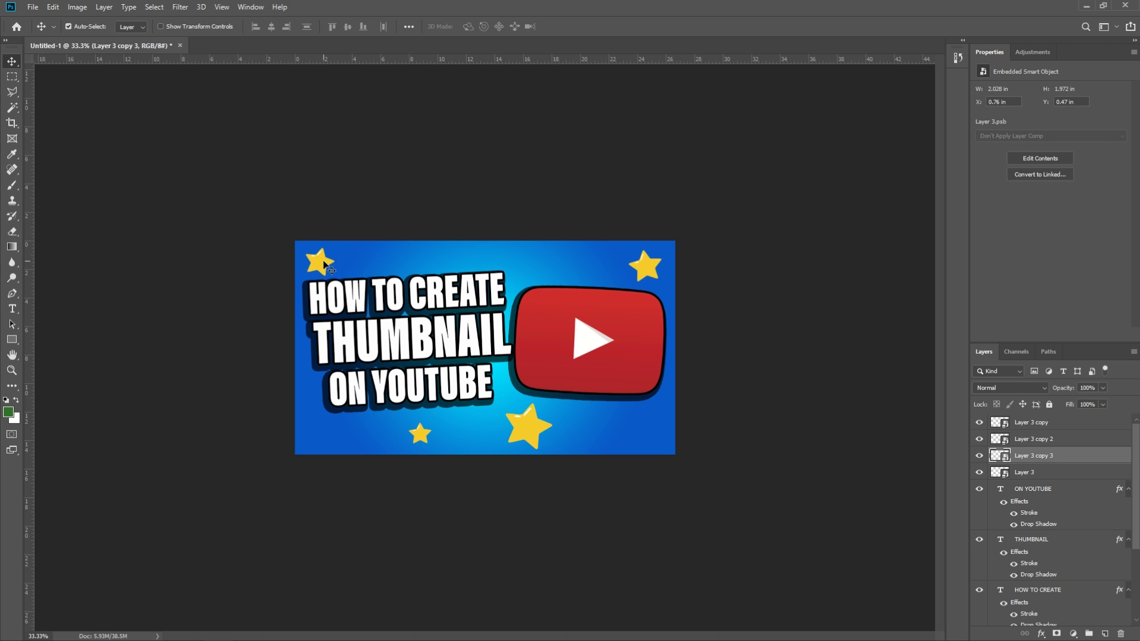
Duplicate the upper-left star, shrink the copy to about 1.42 × 1.36 in and place it in the thumbnail's lower-left corner
key("ctrl+j")
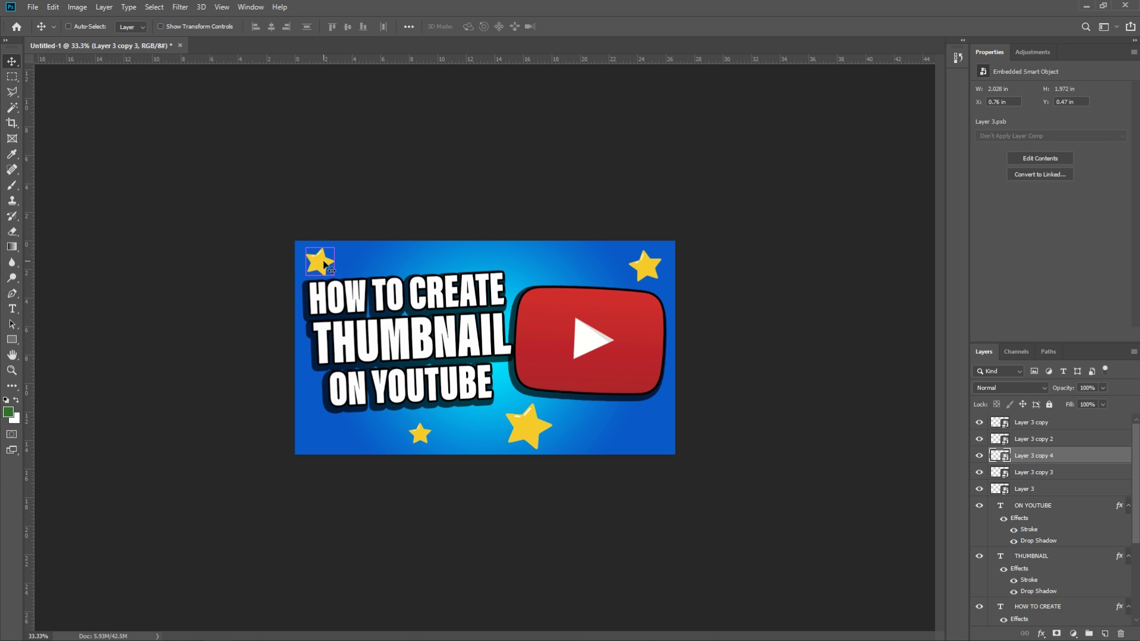
key("ctrl+t")
left_click_drag(324, 264, 316, 426)
key("Return")
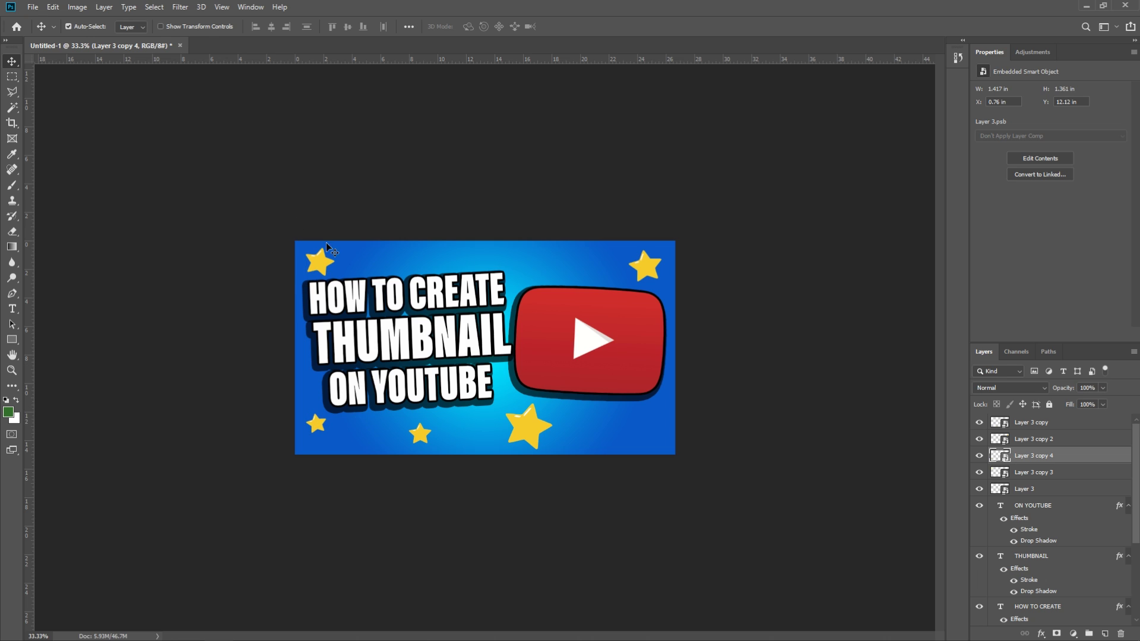
Nudge the small star beneath ON YOUTUBE slightly down and place a copy of it above the gap between title and logo
left_click(526, 430)
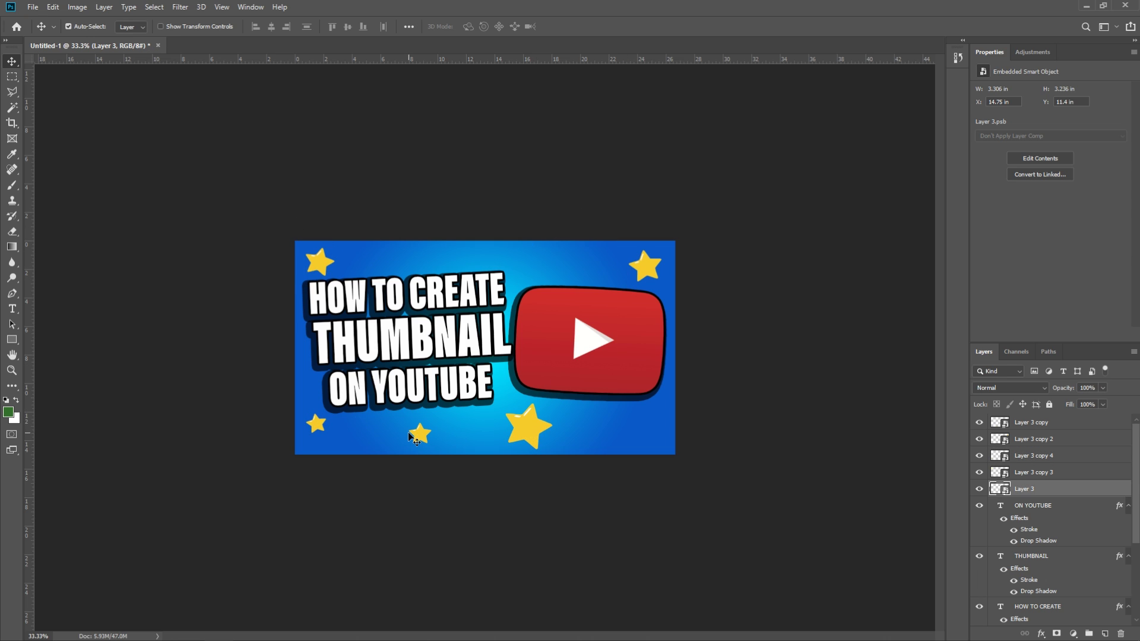
left_click_drag(420, 438, 420, 442)
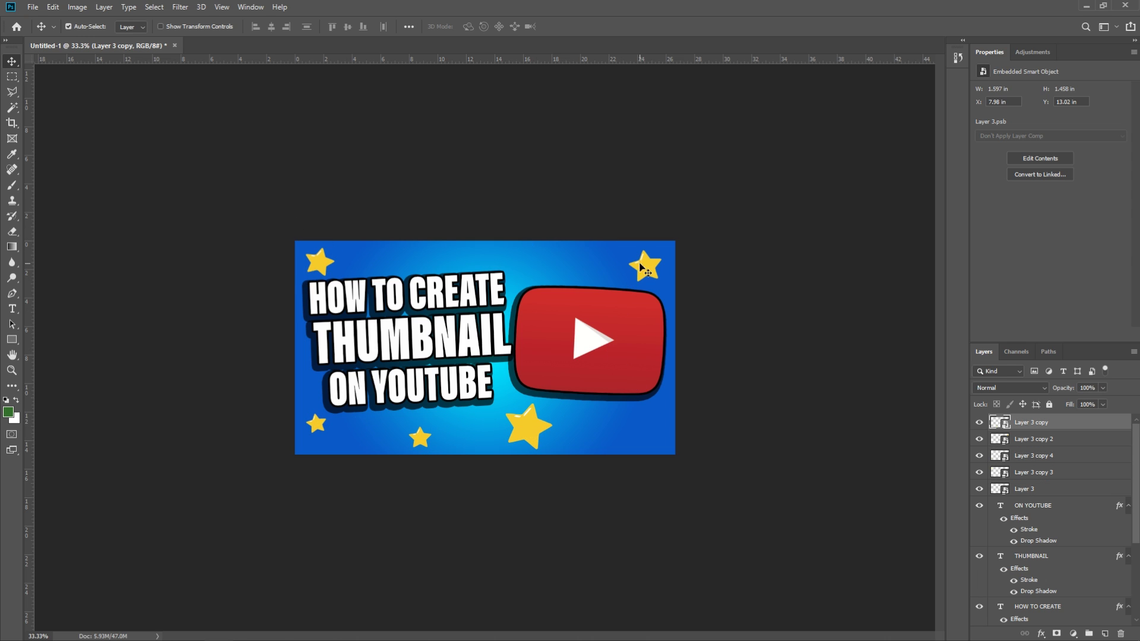
left_click_drag(420, 446, 509, 278)
left_click(722, 465)
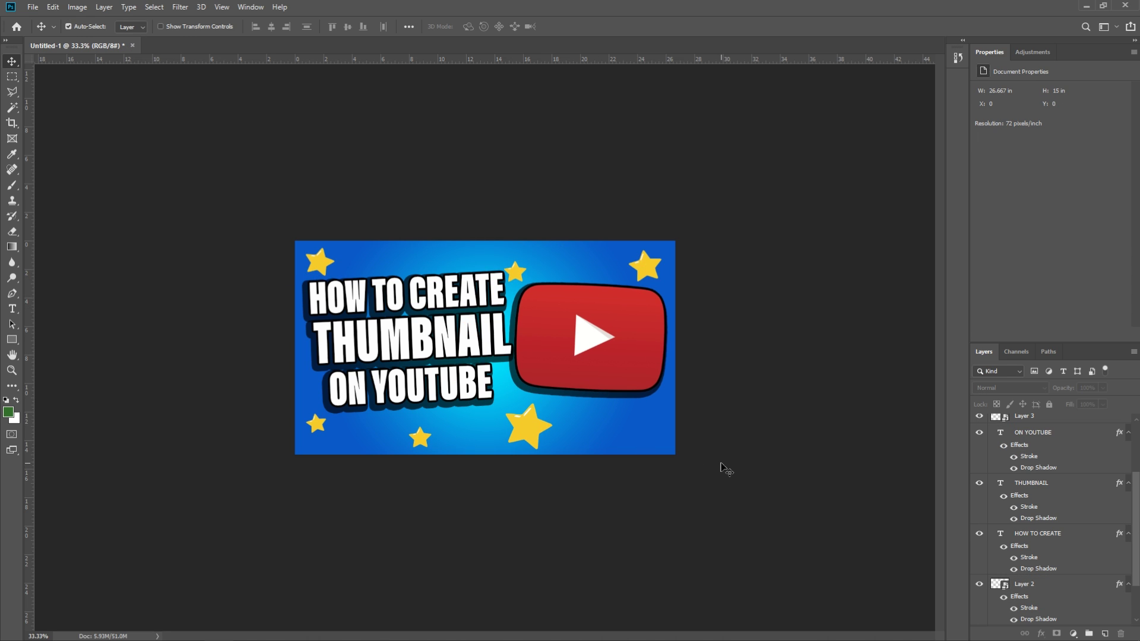
Switch to the browser, search Google Images for snow png and copy the black "Animated snowfall on transparent background" image
key("alt+Tab")
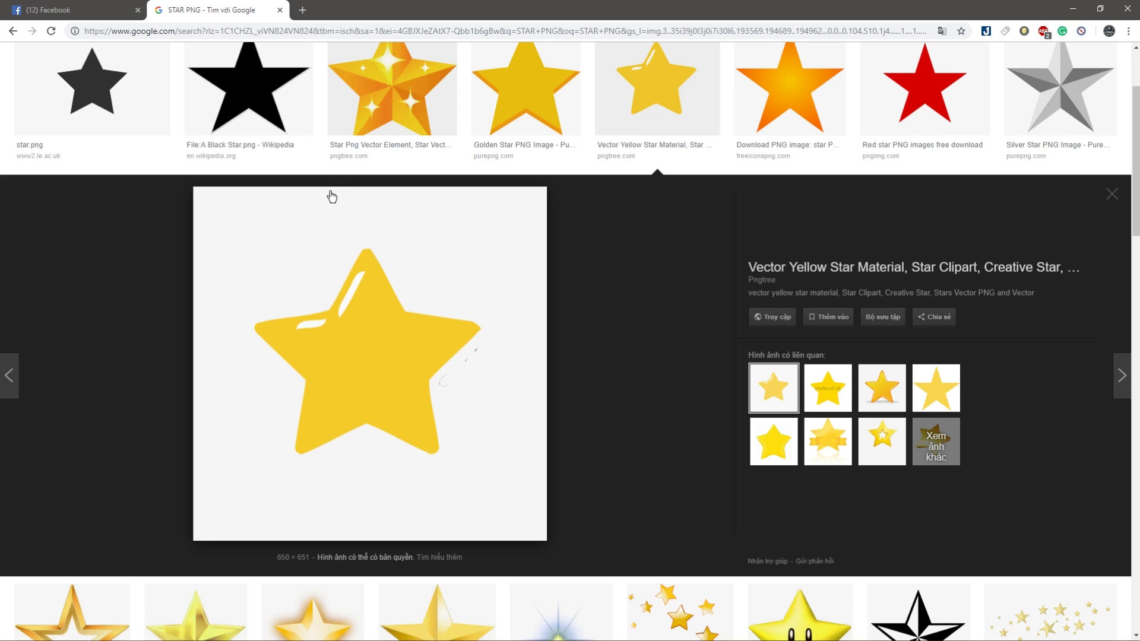
scroll(332, 197, "up", 3)
triple_click(226, 74)
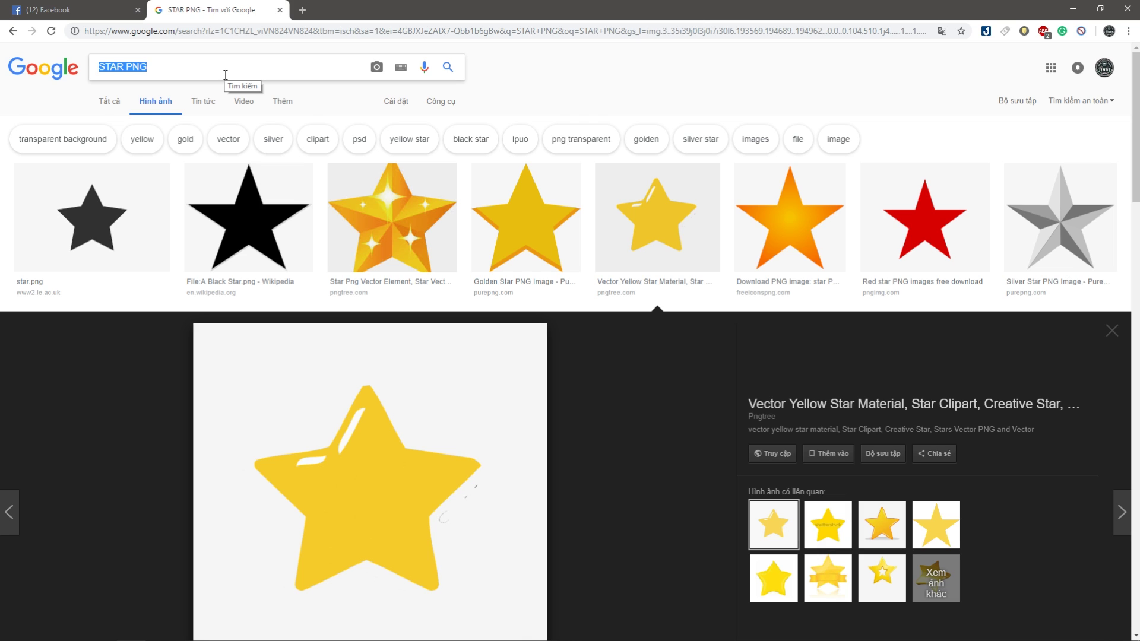
type("snow")
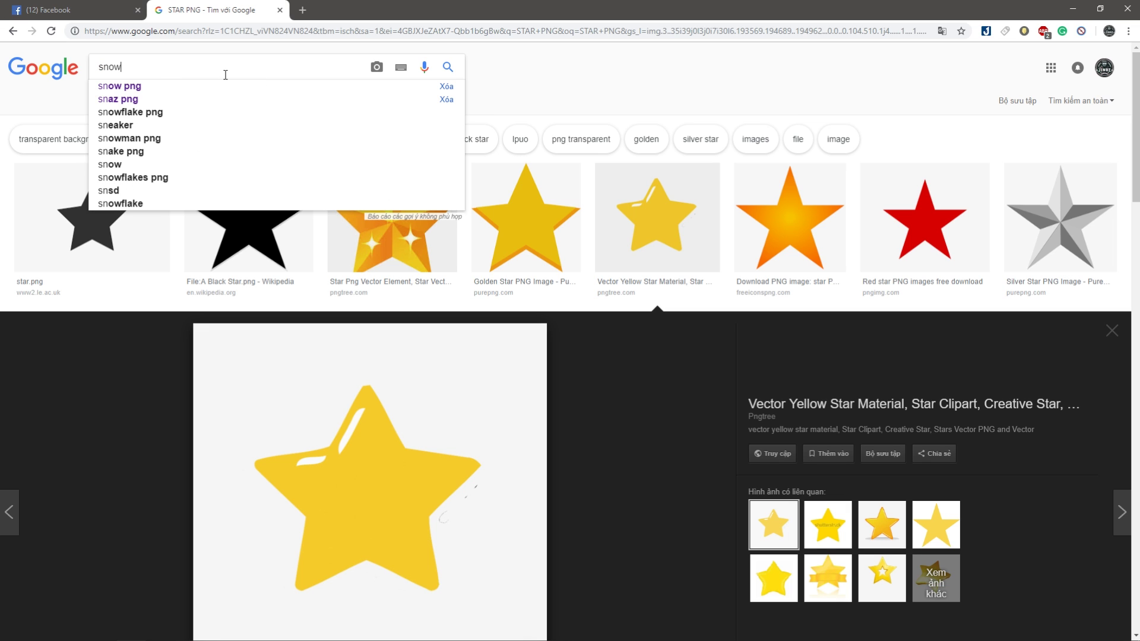
key("Down")
key("Return")
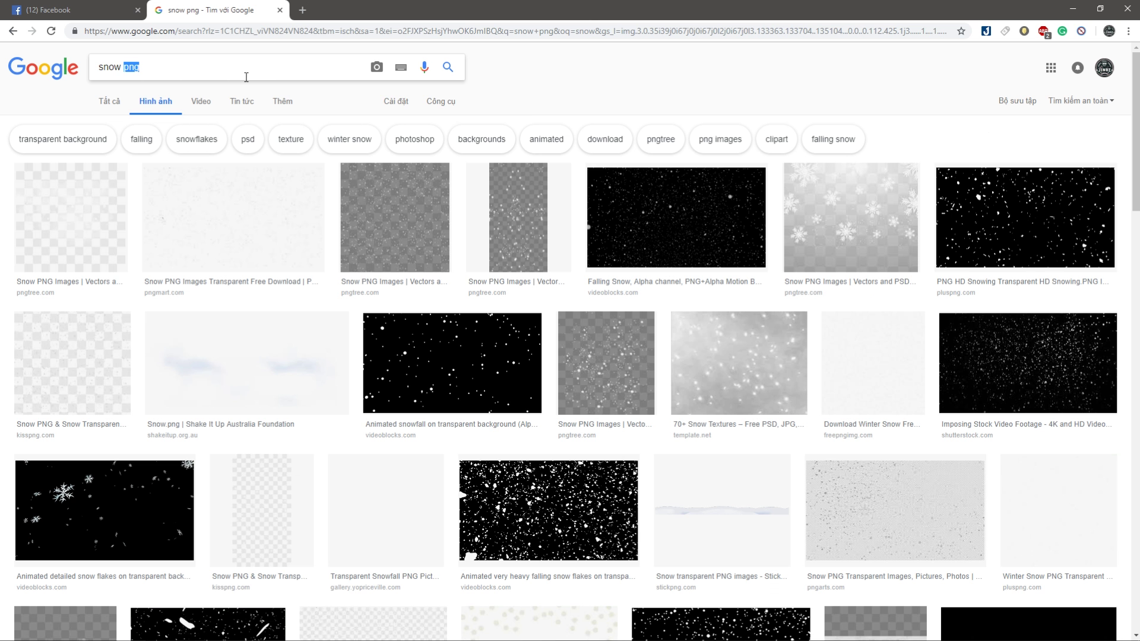
left_click(497, 367)
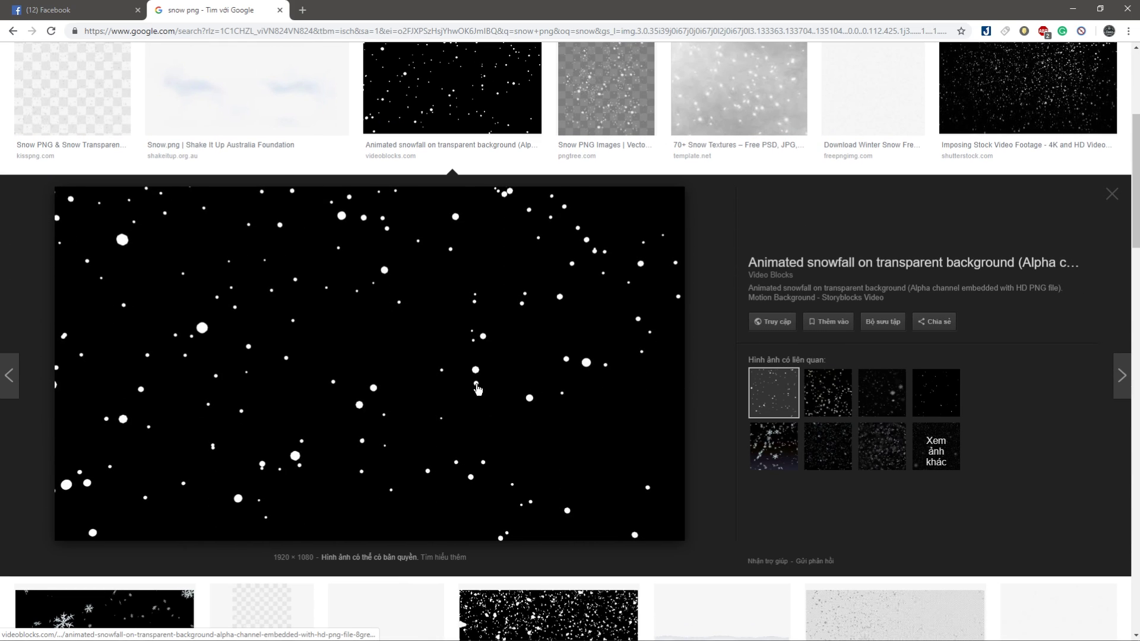
right_click(355, 345)
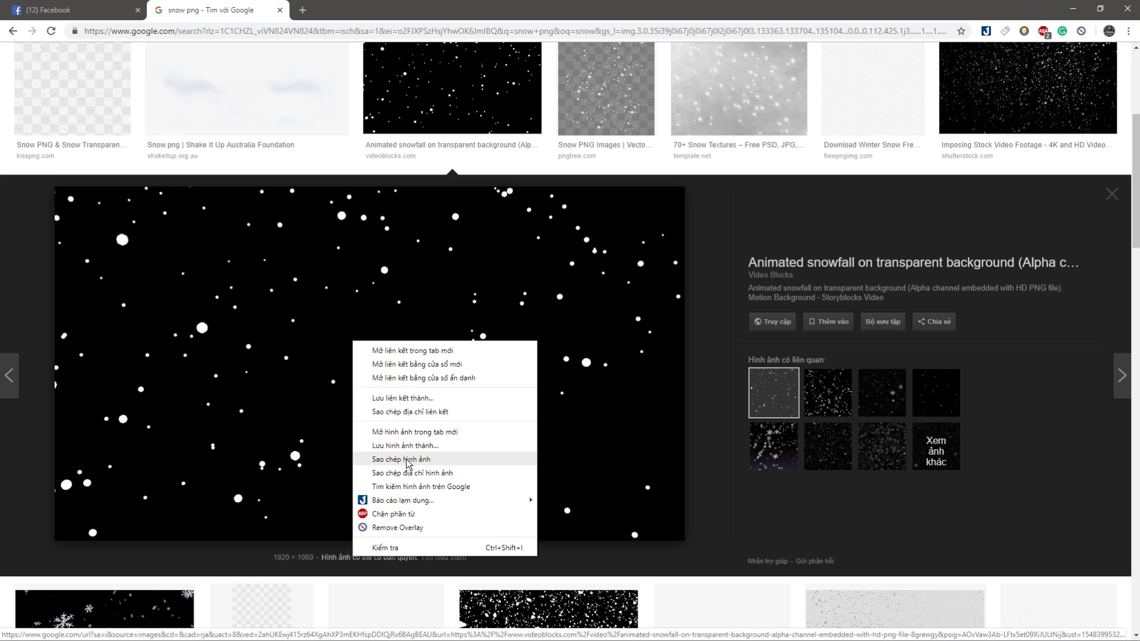
left_click(408, 460)
Switch to Photoshop, paste the snow image as the topmost layer and set its blend mode to Linear Dodge (Add)
key("alt+Tab")
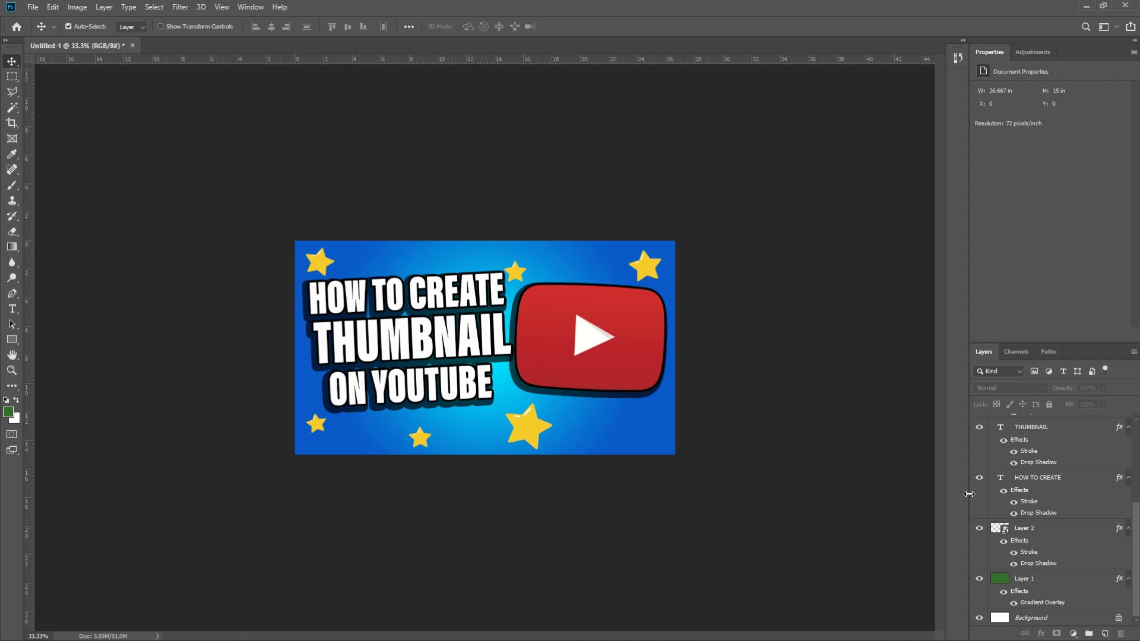
key("ctrl+v")
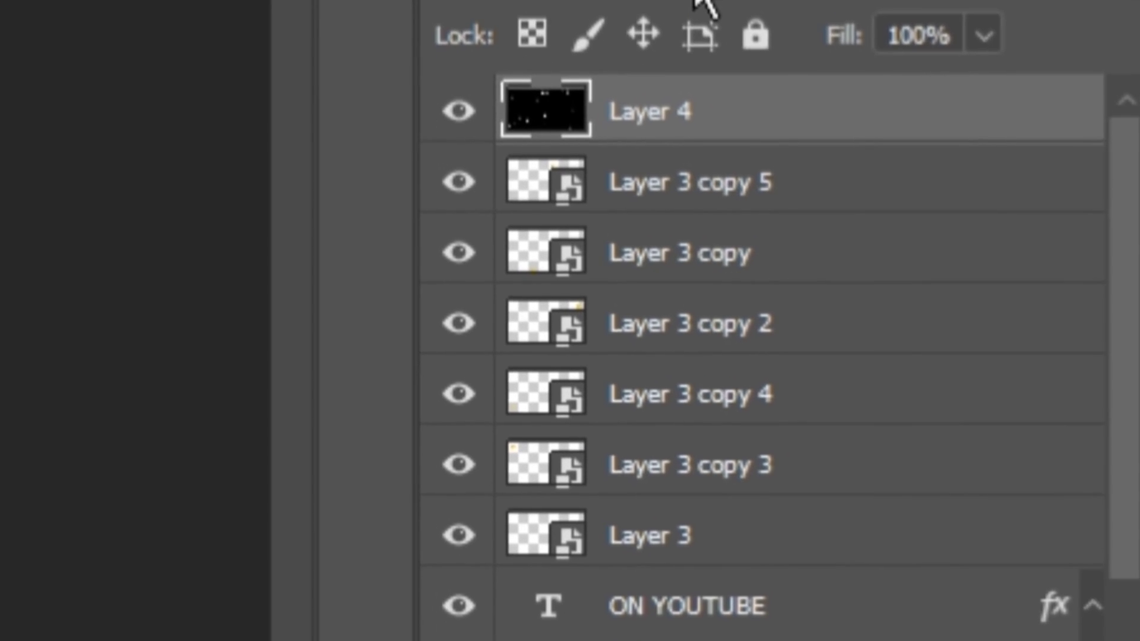
left_click(702, 4)
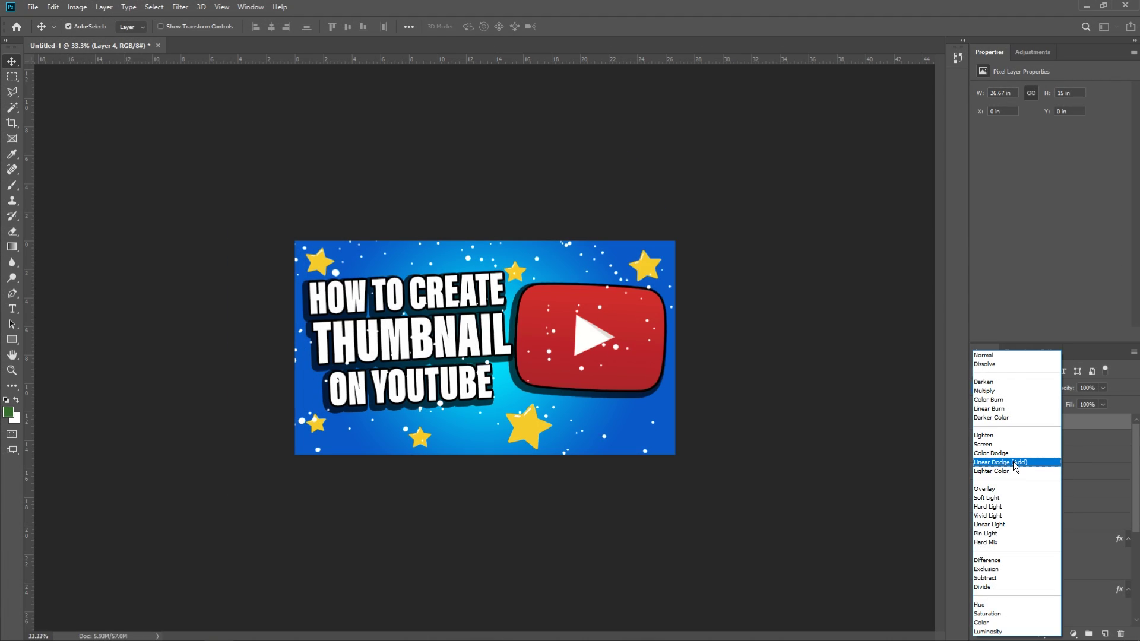
left_click(1015, 463)
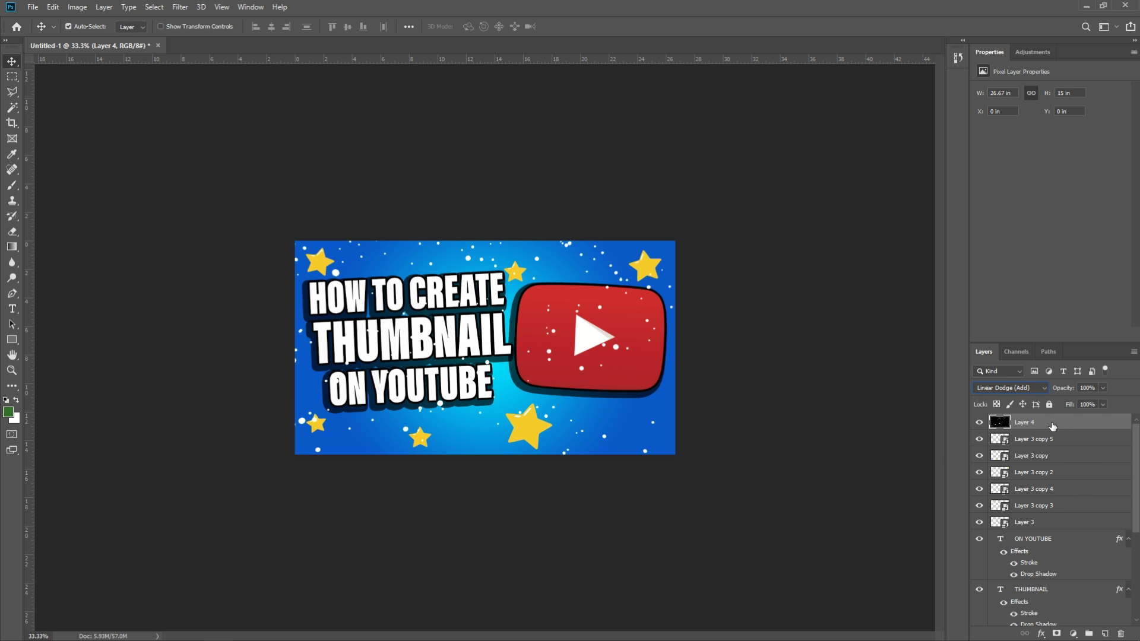
Move the snow layer directly above the blue gradient layer and convert it to a smart object
left_click_drag(1052, 427, 1037, 594)
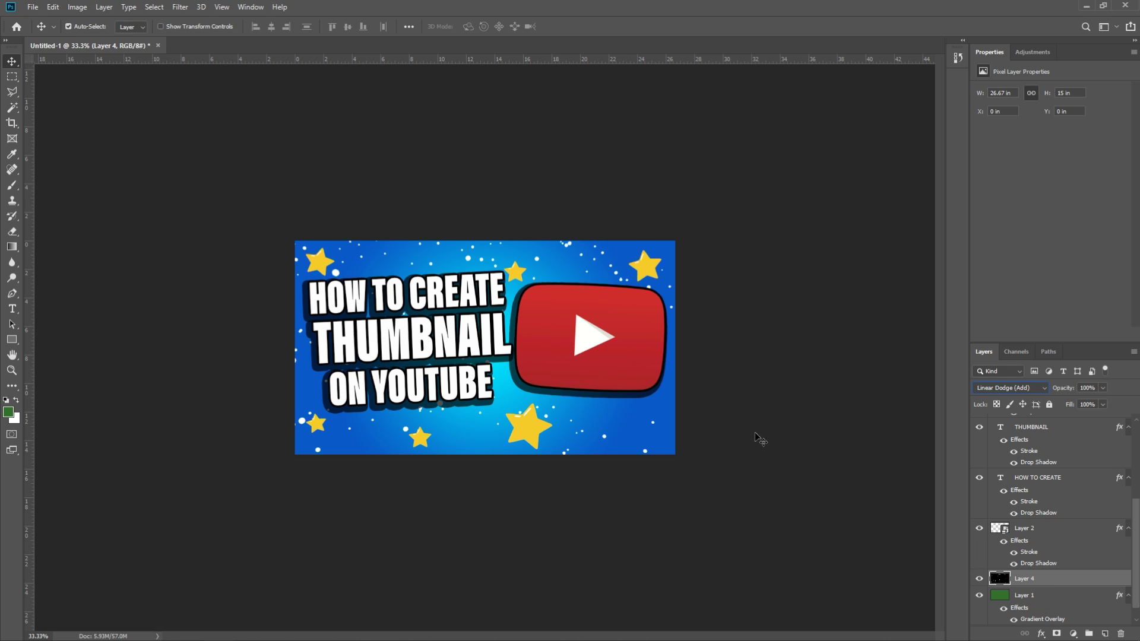
right_click(1046, 585)
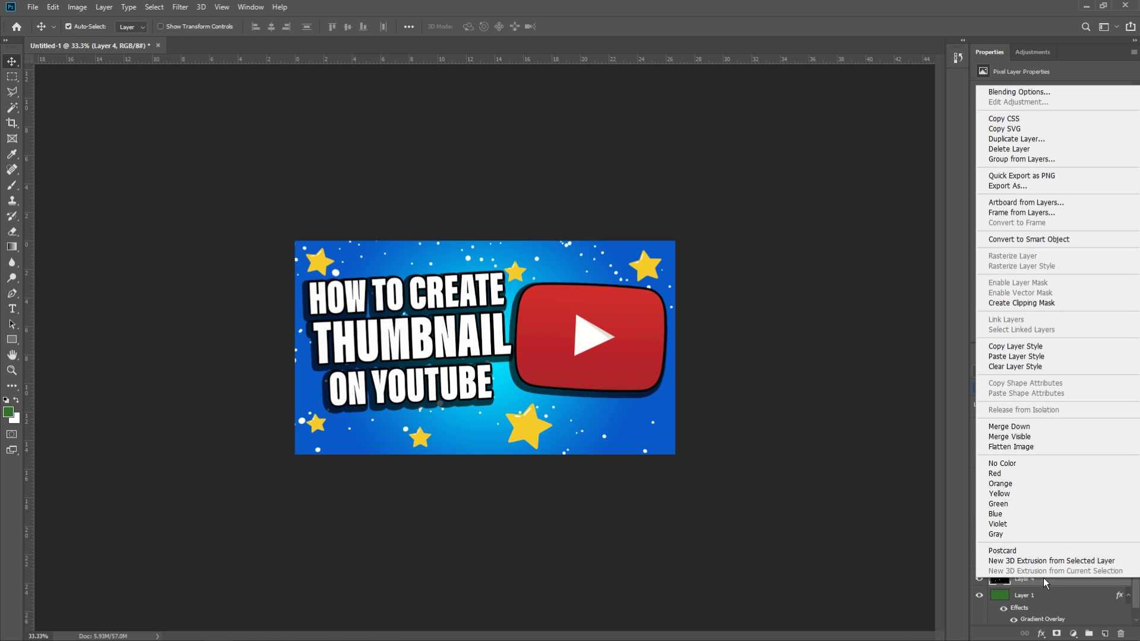
left_click(1028, 239)
Enlarge the snow layer to about 41.42 × 23.29 in and reposition it over the thumbnail
key("ctrl+t")
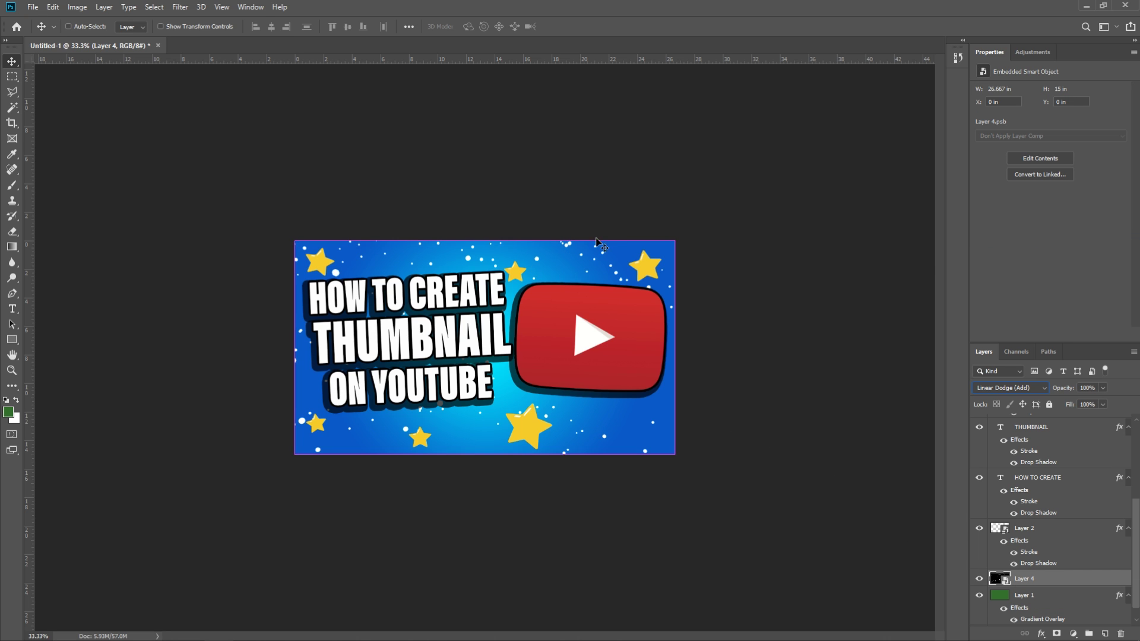
left_click_drag(676, 240, 886, 122)
left_click_drag(736, 234, 683, 261)
mouse_move(684, 270)
left_mouse_down()
mouse_move(697, 256)
mouse_move(681, 252)
left_mouse_up()
key("Return")
key("ctrl+minus")
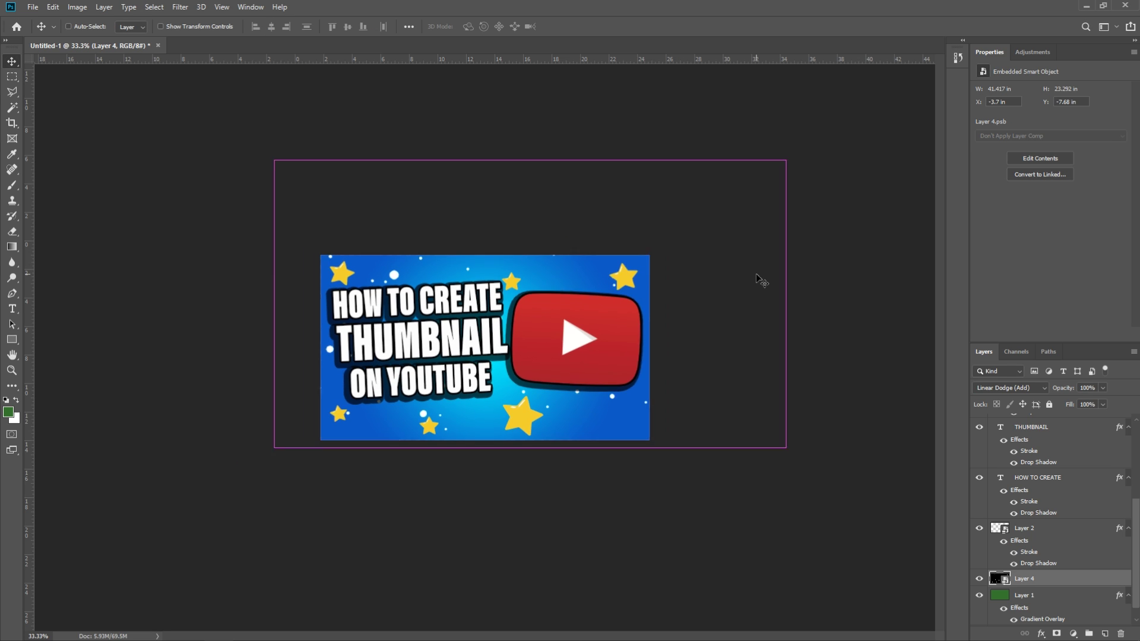
key("ctrl+plus")
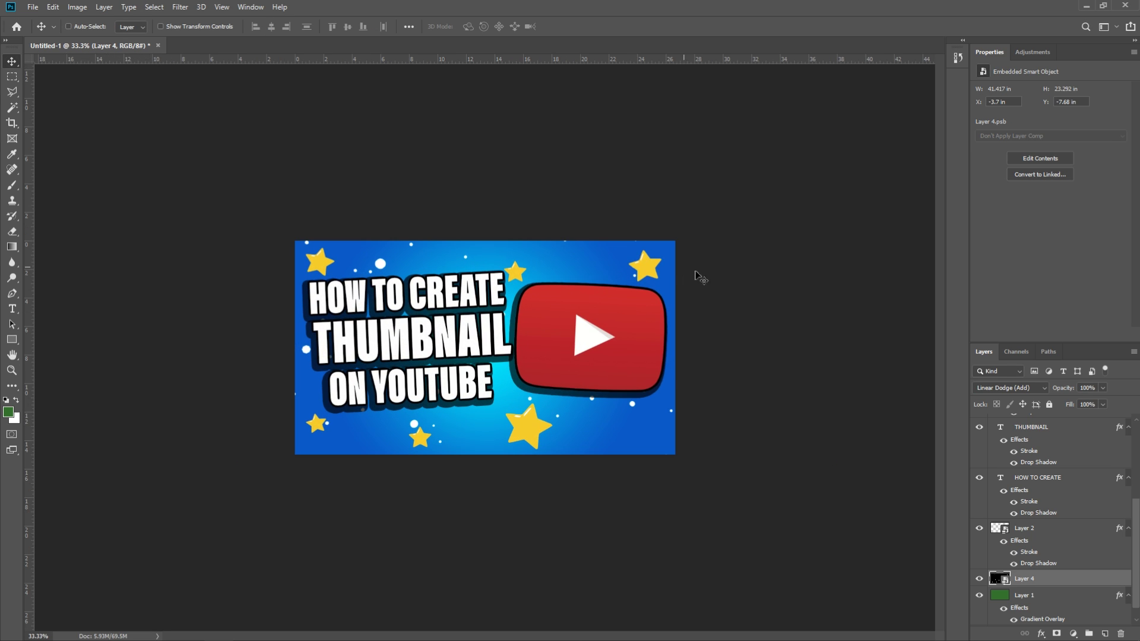
Transform the snow layer again to rearrange the flakes around the title and logo, and deselect it
key("ctrl+t")
left_click_drag(623, 291, 664, 331)
key("Return")
key("ctrl+t")
key("Return")
left_click(763, 368)
Examine the whole thumbnail at reduced sizes down to 12.5% to judge how it reads when small
key("ctrl+minus")
key("ctrl+minus")
key("ctrl+minus")
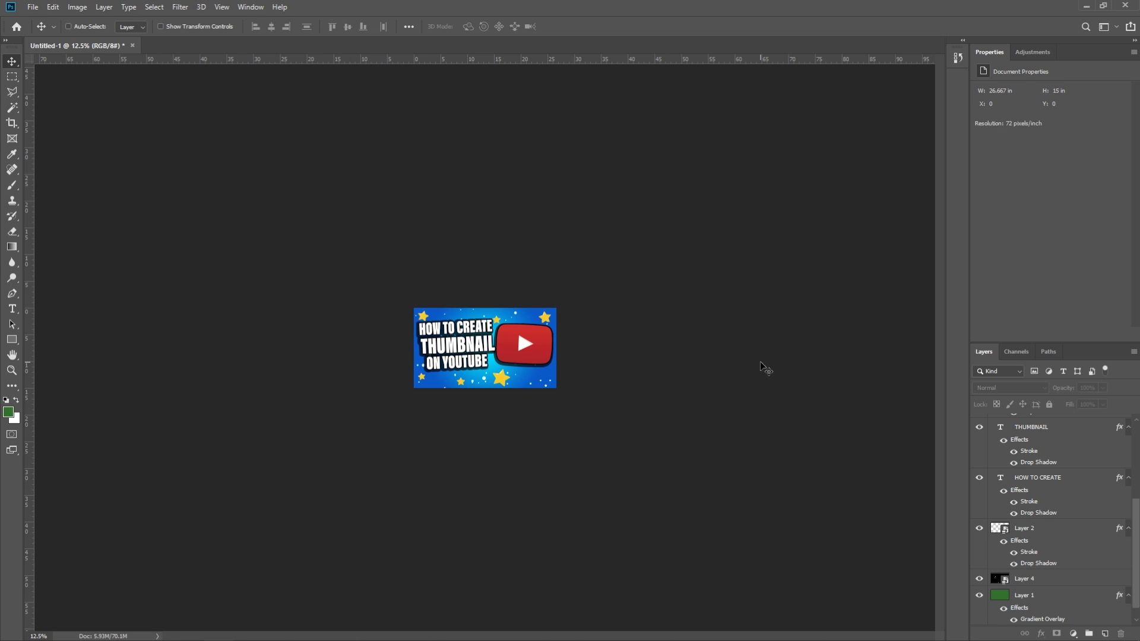
key("ctrl+plus")
key("ctrl+plus")
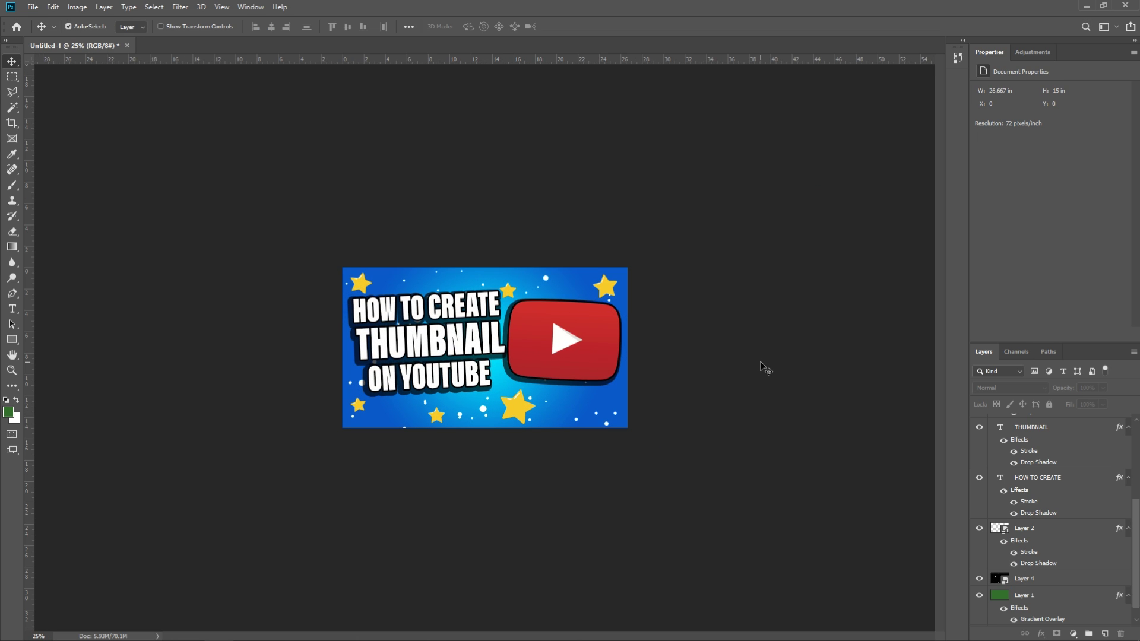
key("ctrl")
key("ctrl+plus")
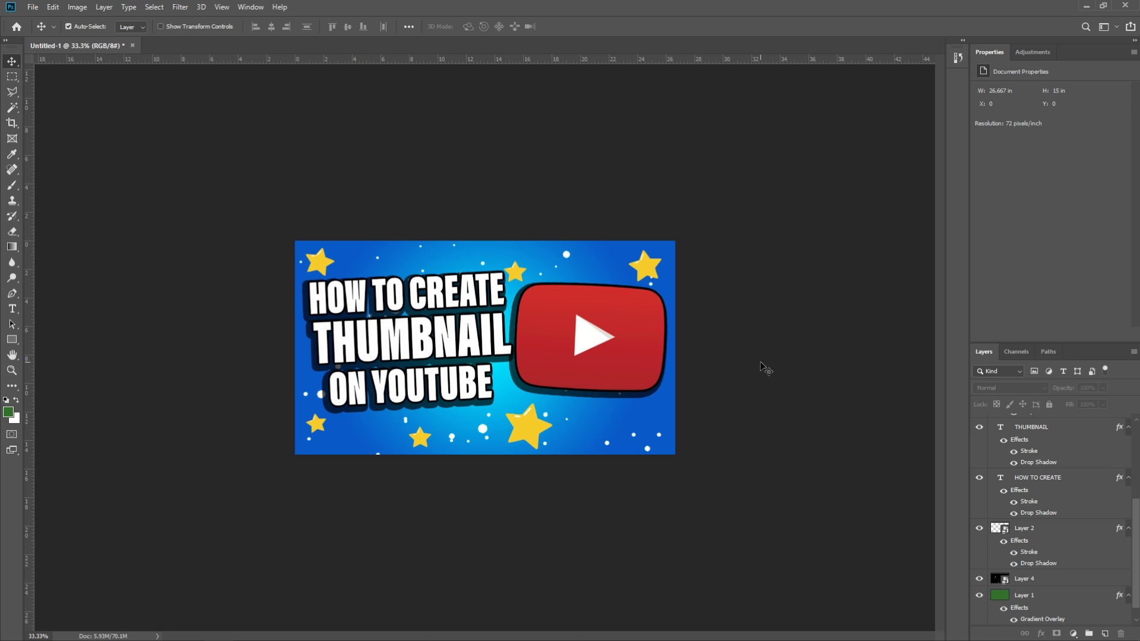